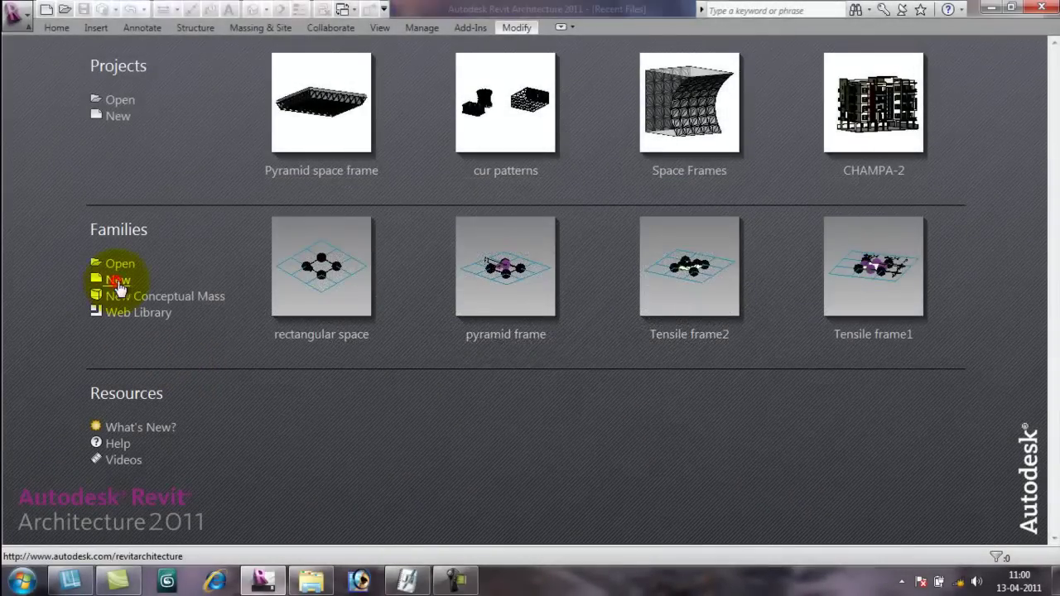
# Create a new family from the Curtain Panel Pattern Based template.
pyautogui.click(118, 281)
pyautogui.click(100, 190)
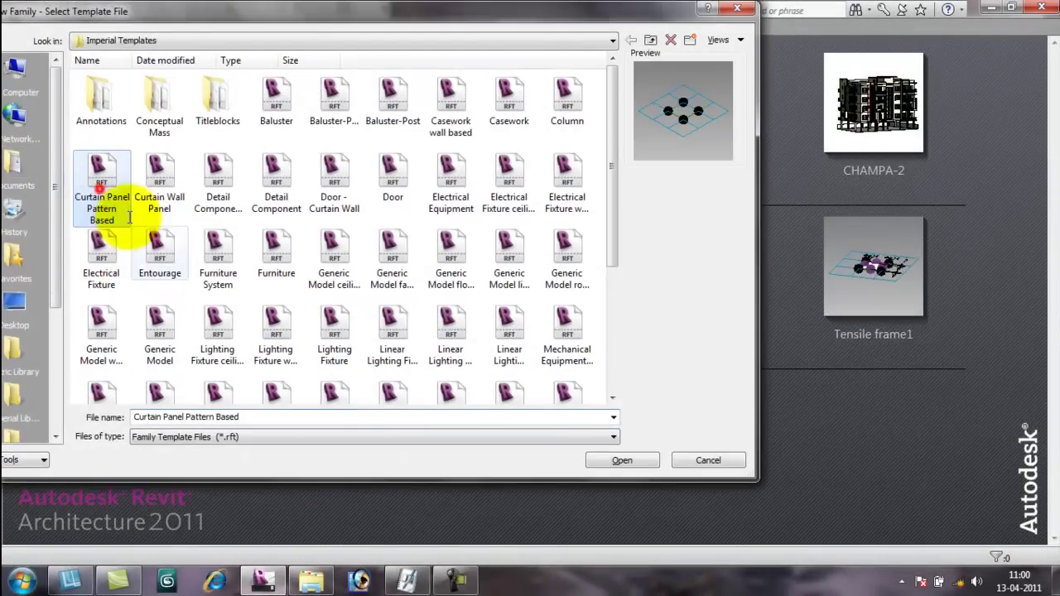
pyautogui.click(643, 461)
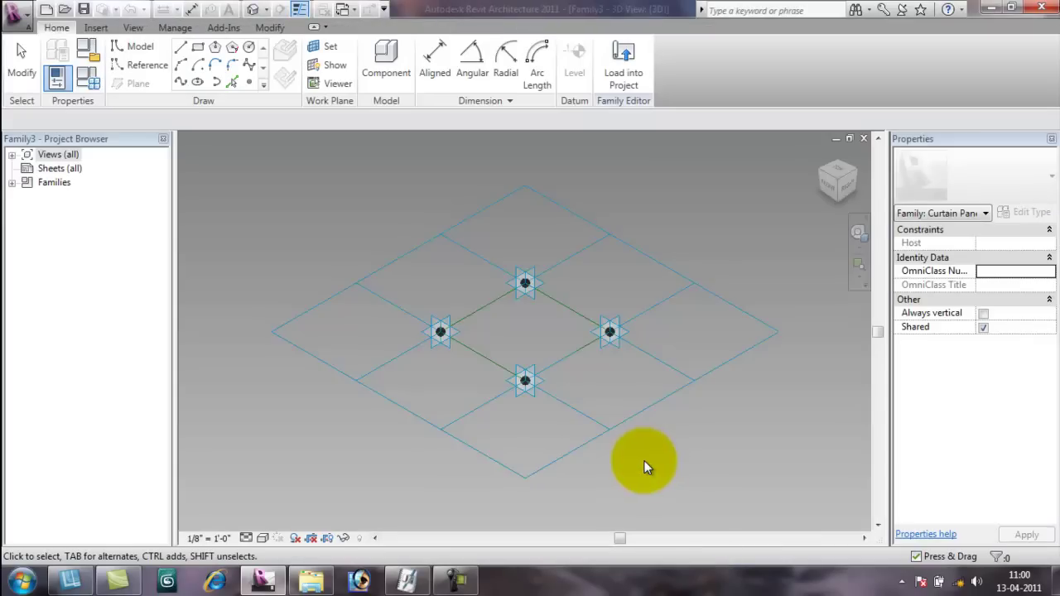
# Open the Level 1 floor plan view of the family.
pyautogui.click(12, 155)
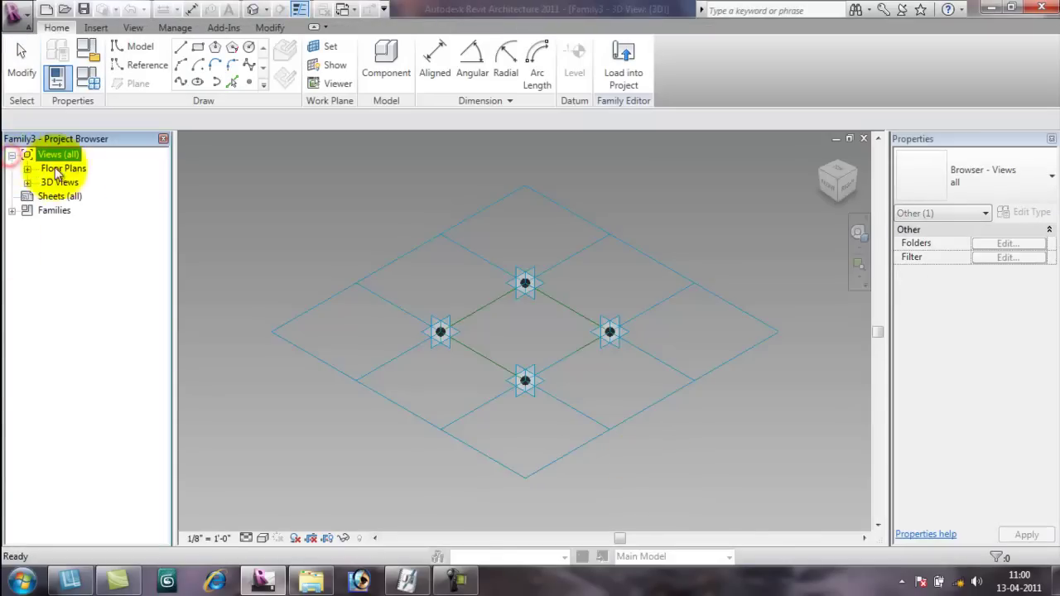
pyautogui.click(27, 168)
pyautogui.doubleClick(68, 183)
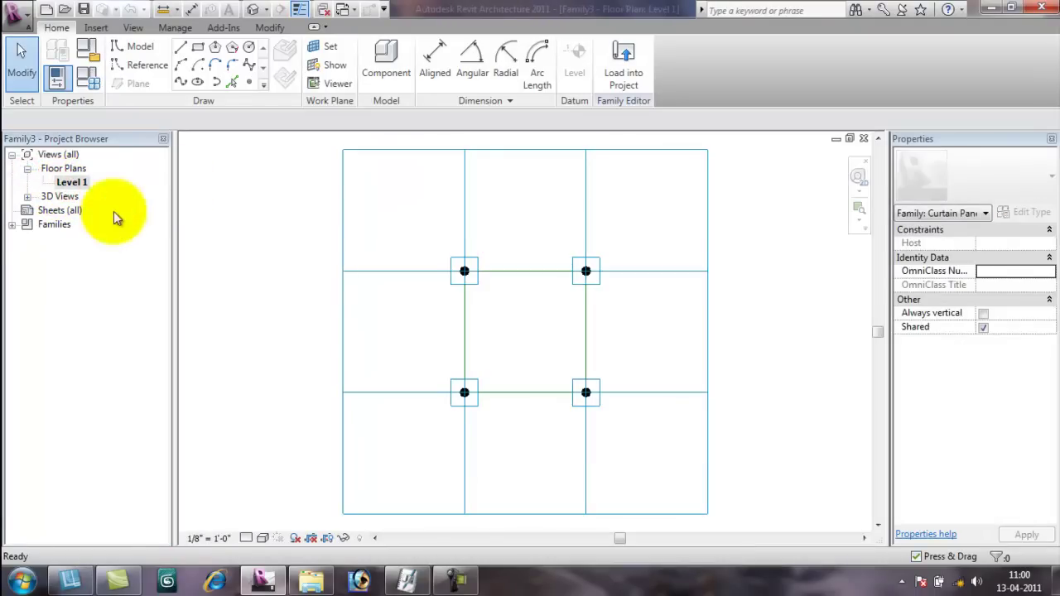
# Draw a diagonal reference line between the lower-left and upper-right adaptive points of the central panel square.
pyautogui.click(147, 64)
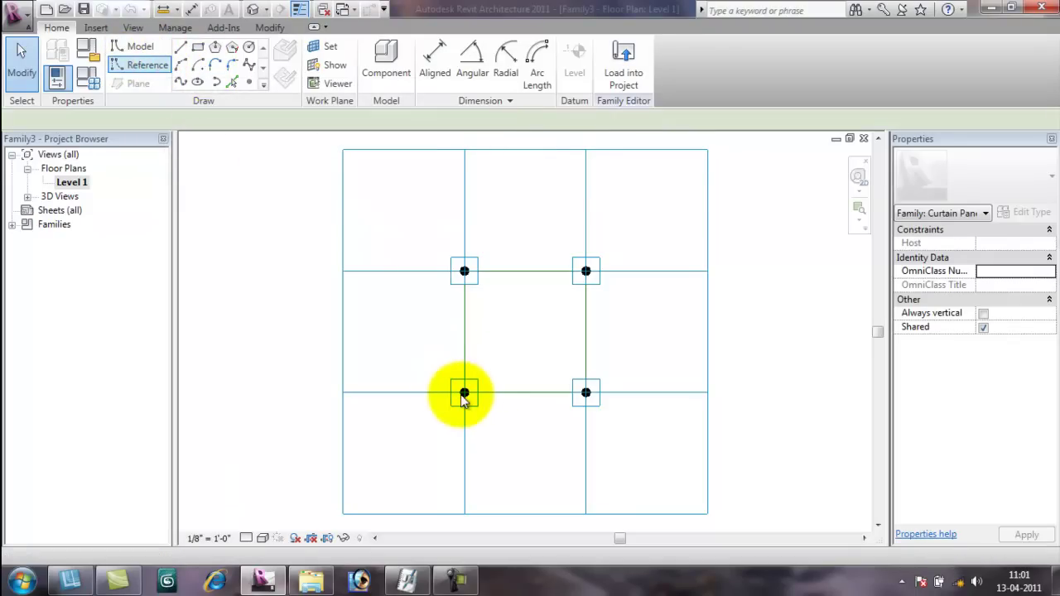
pyautogui.click(464, 393)
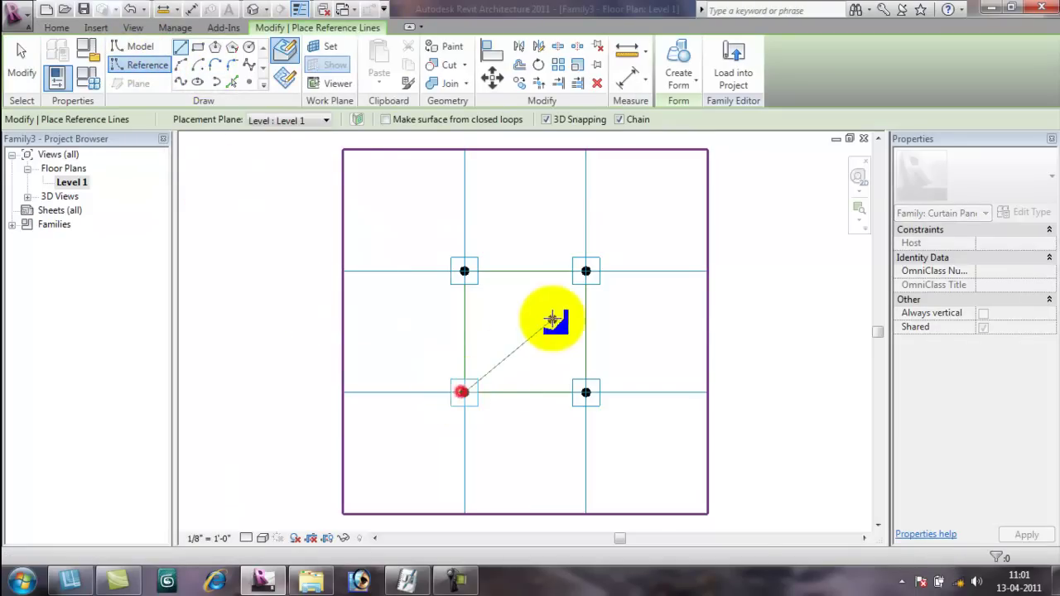
pyautogui.click(585, 271)
pyautogui.press('Escape')
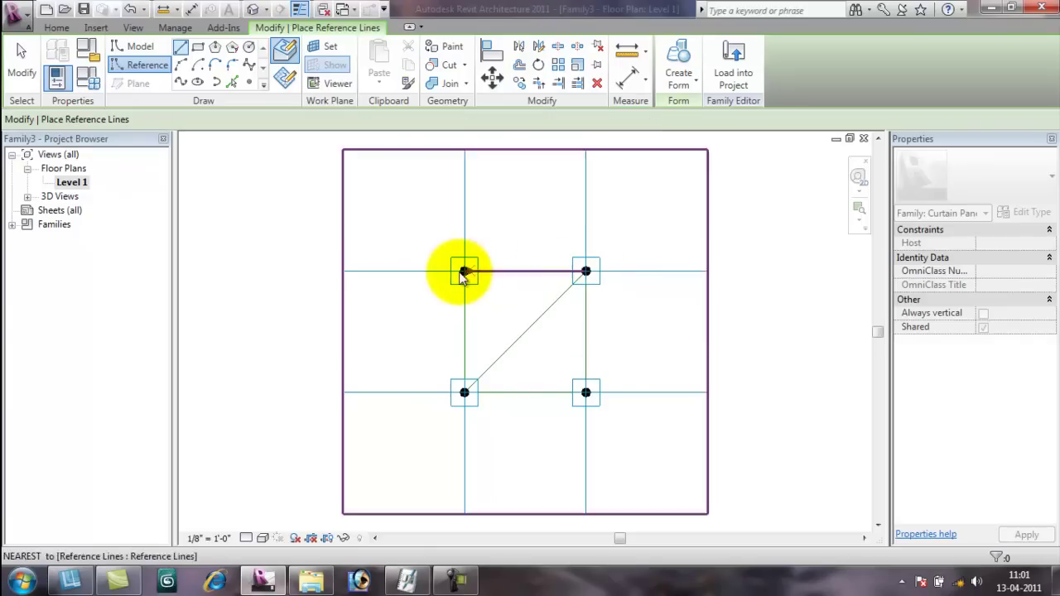
pyautogui.press('Escape')
# Copy the upper-left adaptive point to the midpoint of the diagonal, at the centre of the panel square.
pyautogui.click(466, 270)
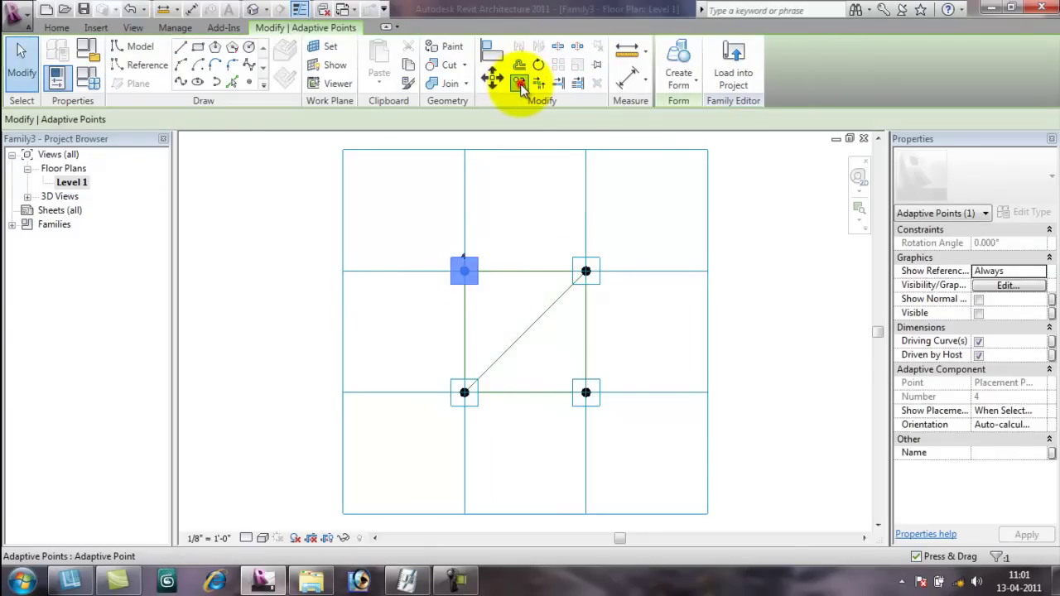
pyautogui.click(519, 83)
pyautogui.click(464, 273)
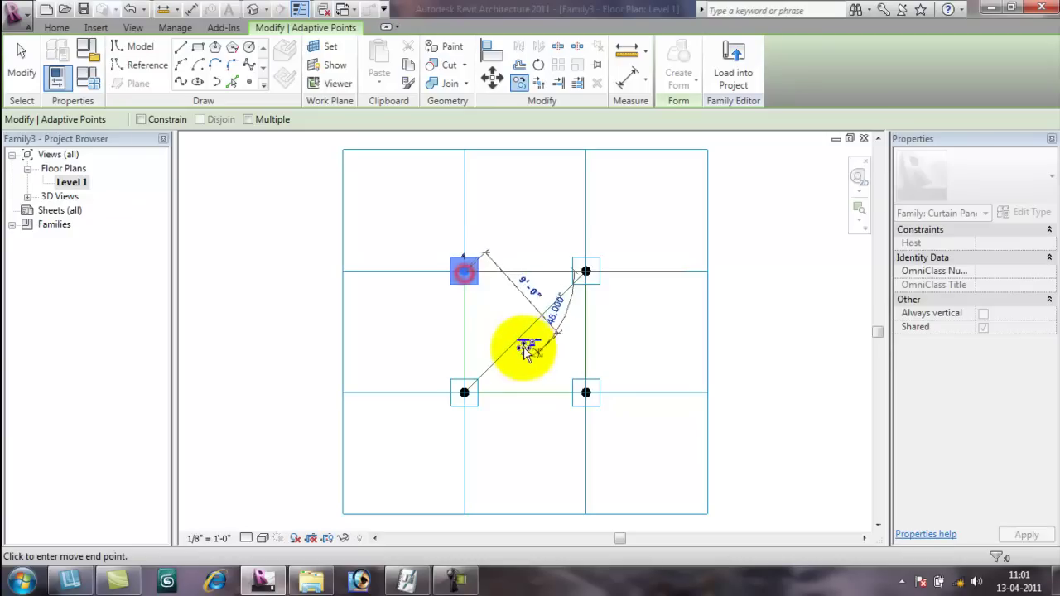
pyautogui.click(527, 327)
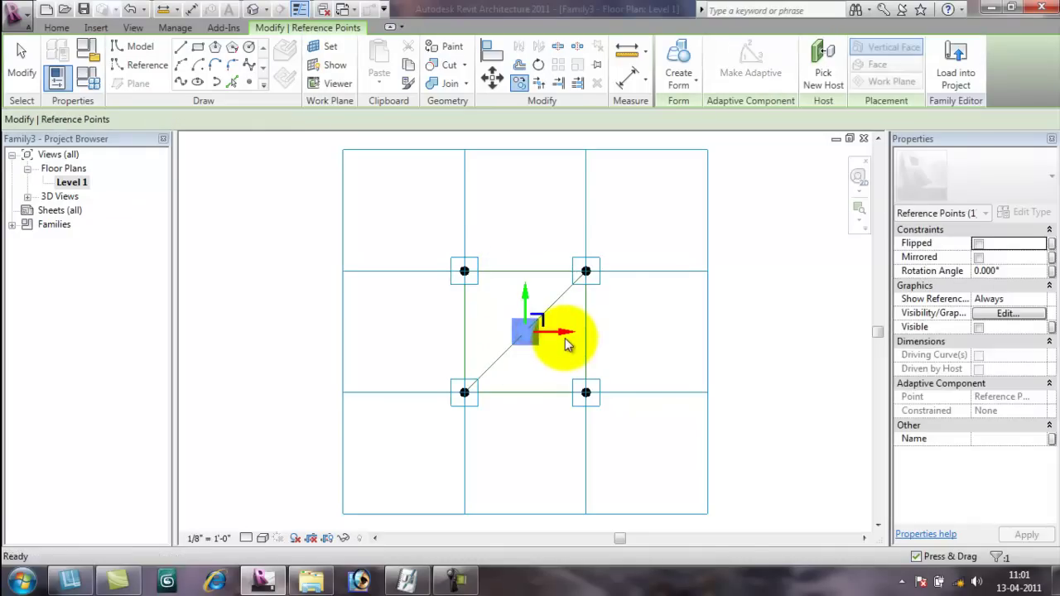
# Delete the diagonal reference line, leaving the copied centre point in place.
pyautogui.press('Escape')
pyautogui.click(557, 306)
pyautogui.press('Delete')
pyautogui.click(614, 312)
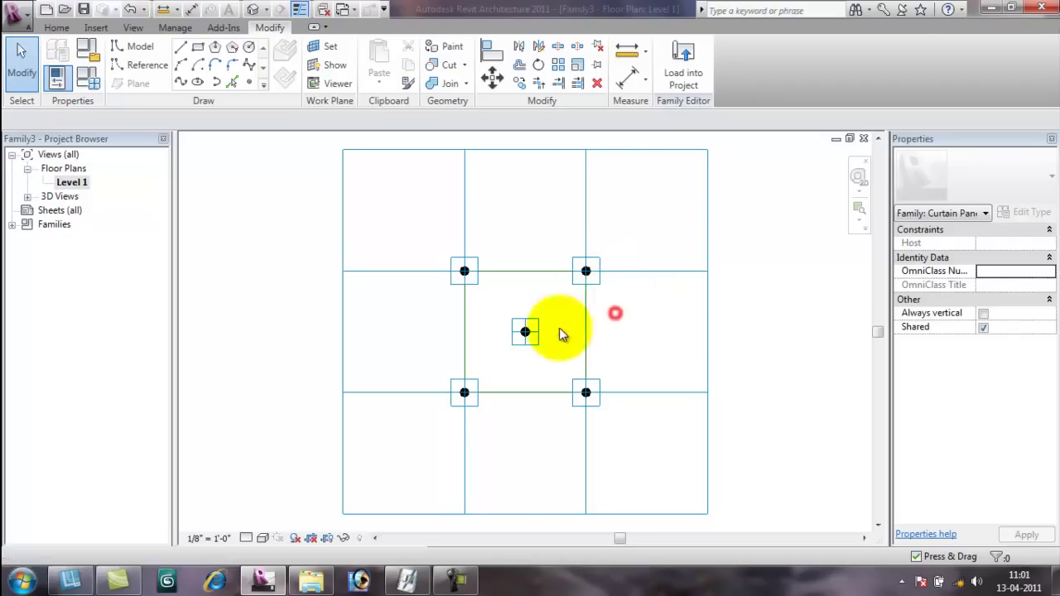
# Draw reference lines along both diagonals of the panel square, passing through the centre point and connecting opposite adaptive points.
pyautogui.click(181, 47)
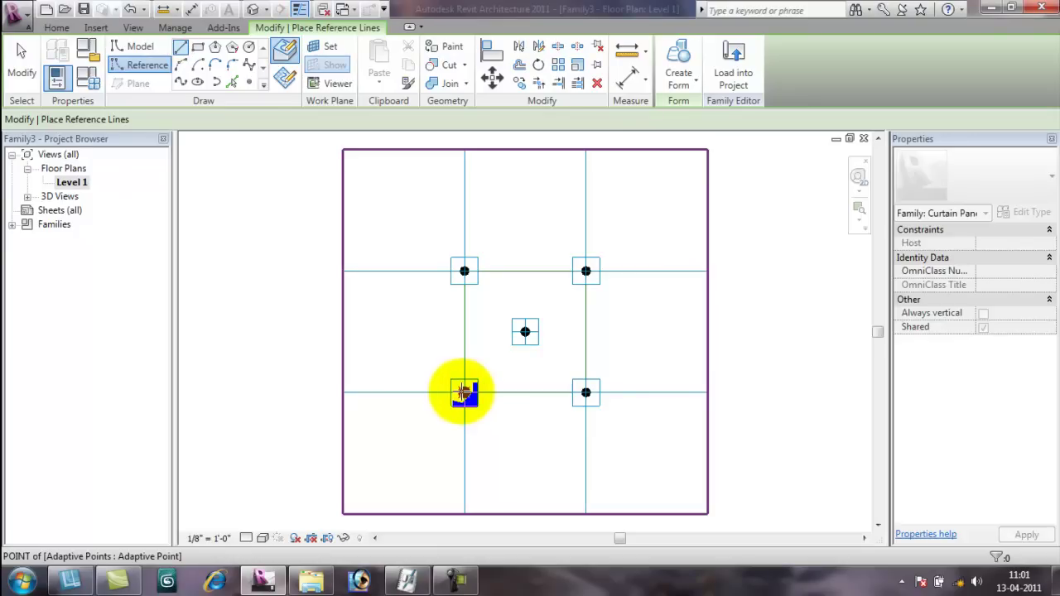
pyautogui.click(464, 393)
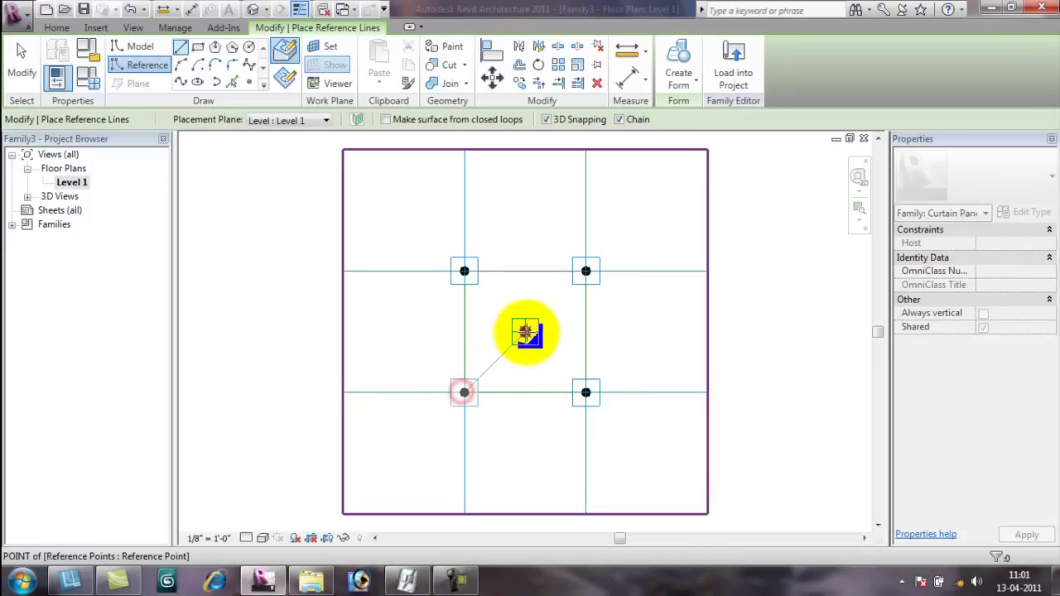
pyautogui.click(585, 271)
pyautogui.press('Escape')
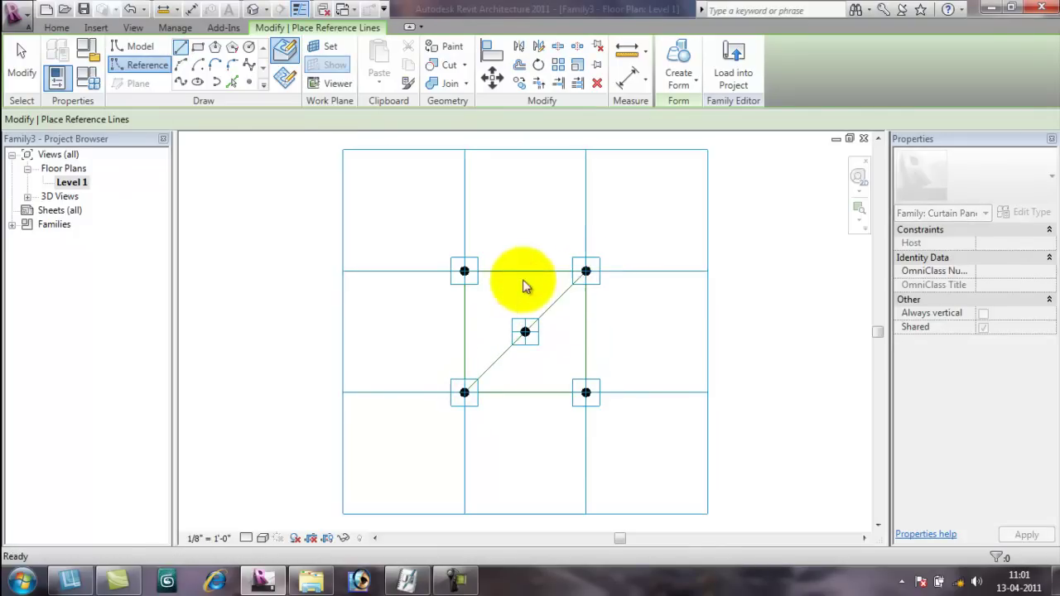
pyautogui.click(464, 271)
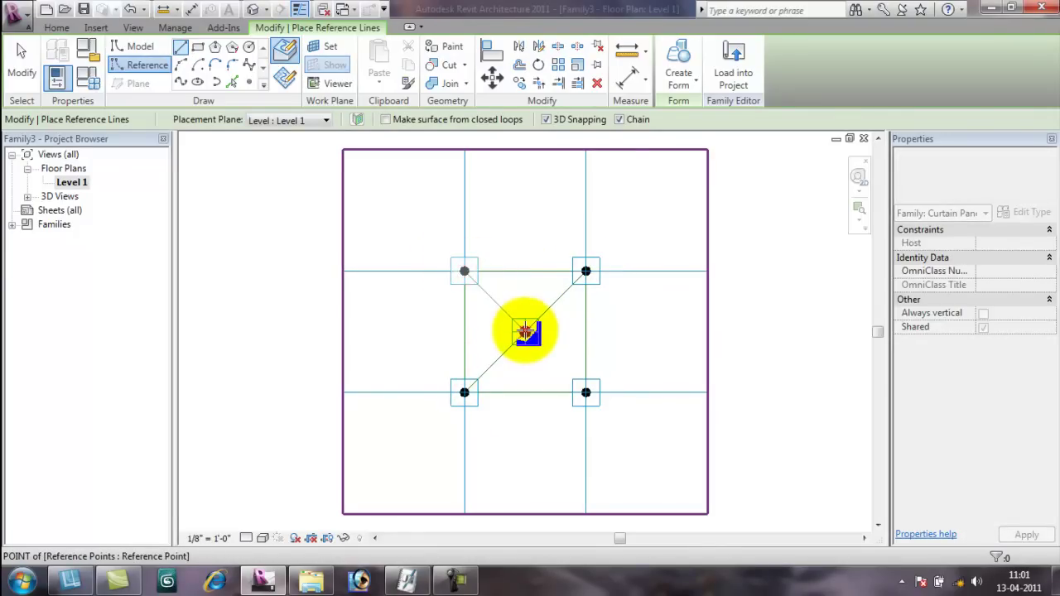
pyautogui.click(525, 332)
pyautogui.click(586, 393)
# In the 3D view, place one reference point on each of two adjacent half-diagonals between the centre and the corner points.
pyautogui.click(236, 13)
pyautogui.click(253, 10)
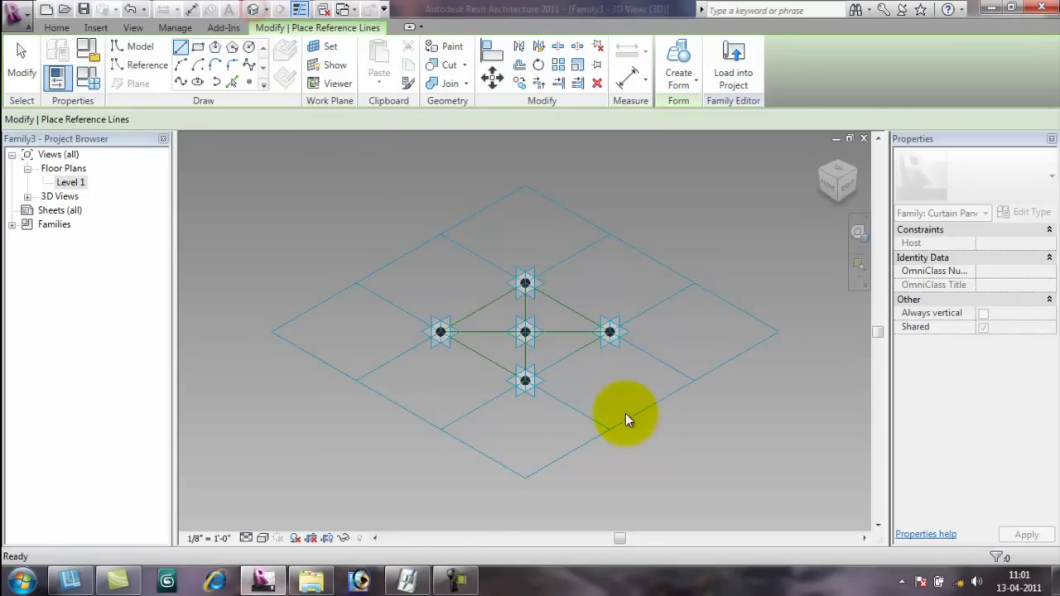
pyautogui.scroll(4, 588, 400)
pyautogui.moveTo(485, 326); pyautogui.dragTo(497, 355, button='middle')
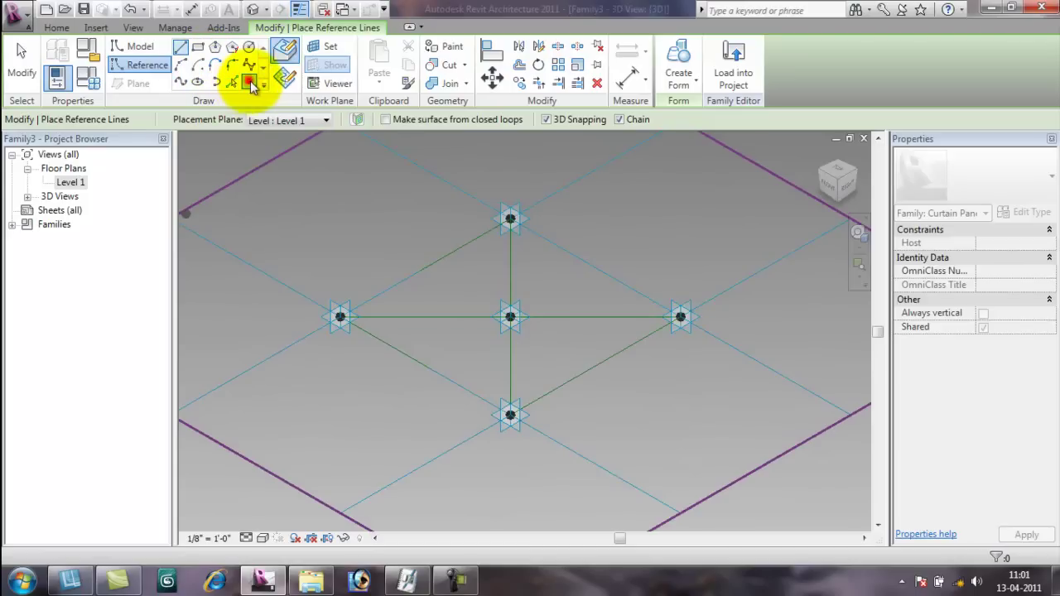
pyautogui.click(249, 83)
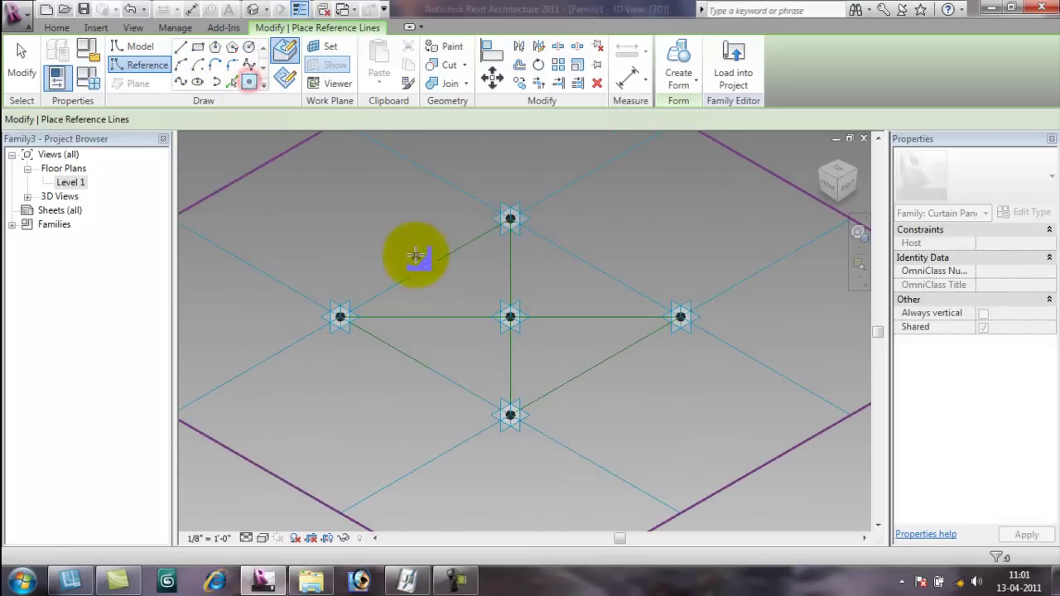
pyautogui.click(422, 317)
pyautogui.click(510, 259)
pyautogui.press('Escape')
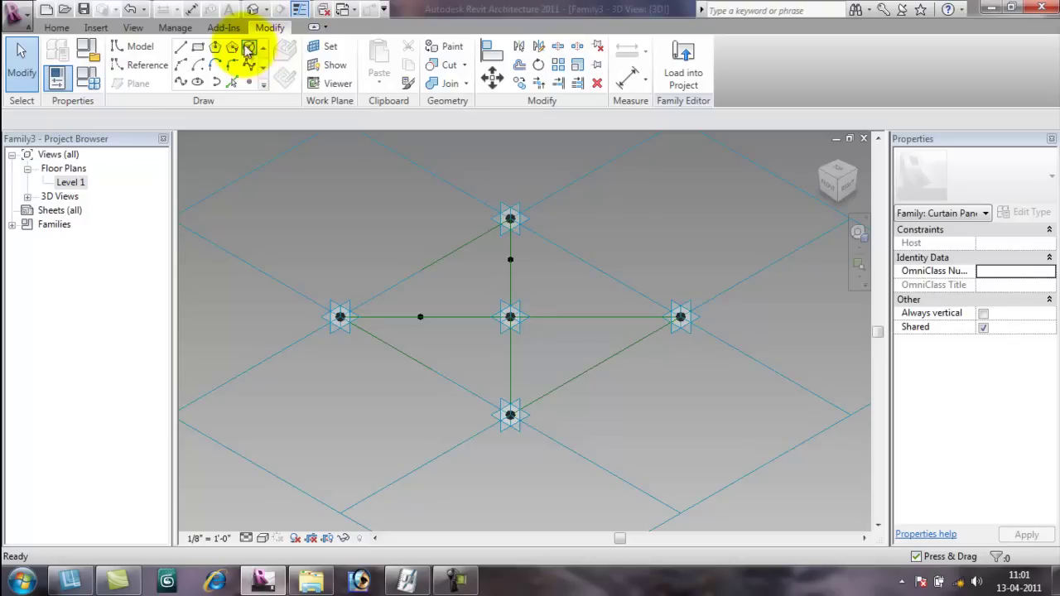
# Set the work plane on the leftmost corner adaptive point and draw a reference circle of 1" radius centred on it.
pyautogui.click(329, 47)
pyautogui.click(340, 323)
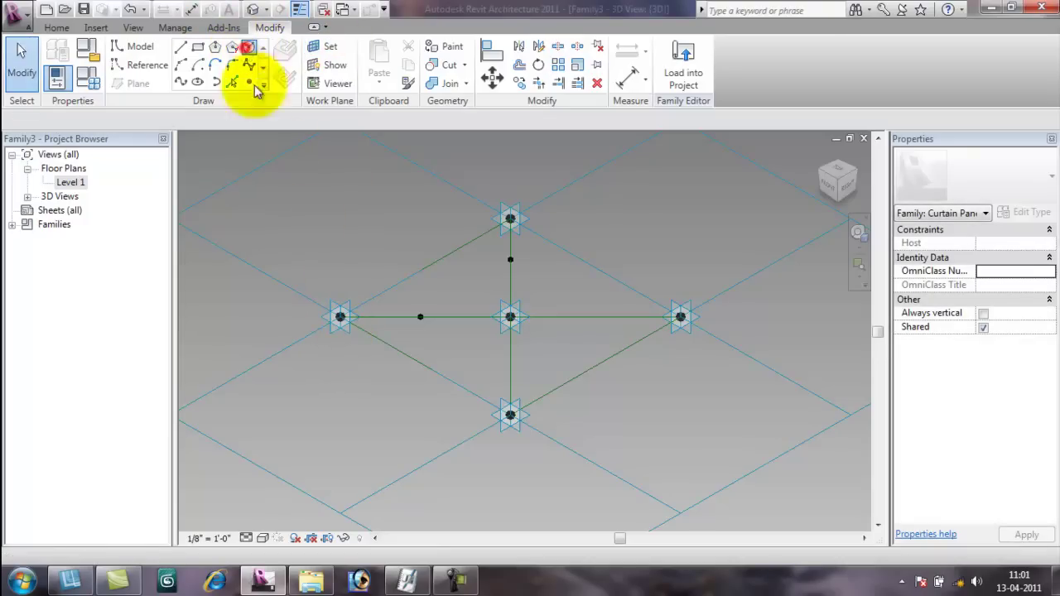
pyautogui.click(248, 51)
pyautogui.click(146, 63)
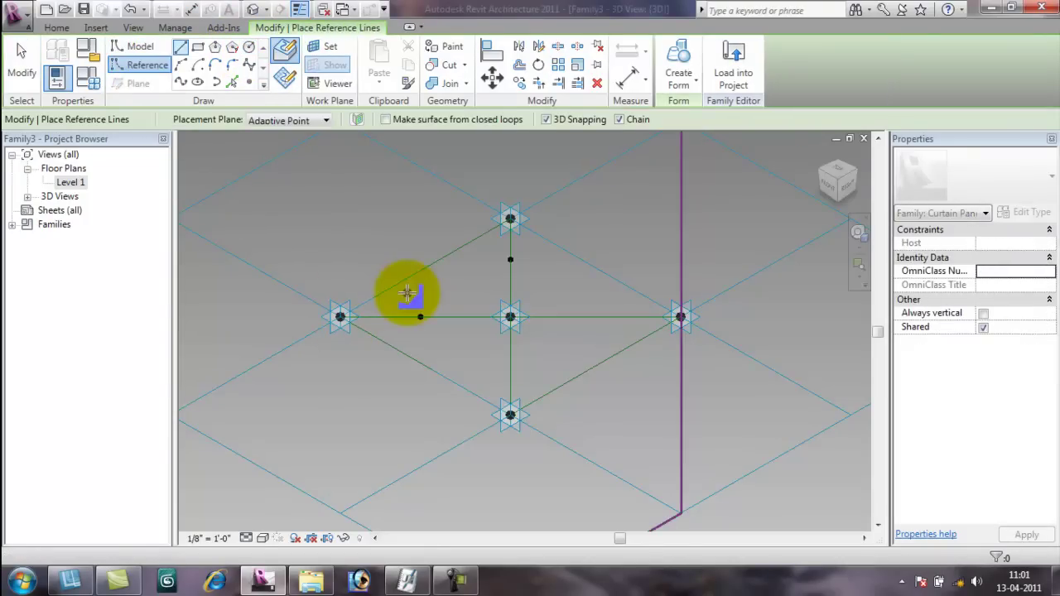
pyautogui.click(339, 317)
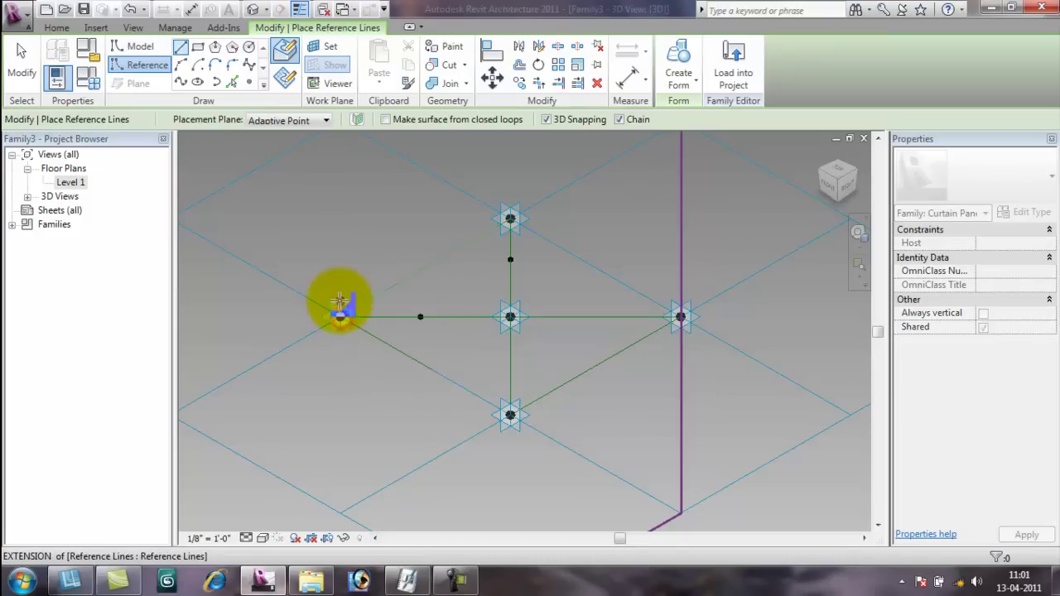
pyautogui.click(352, 310)
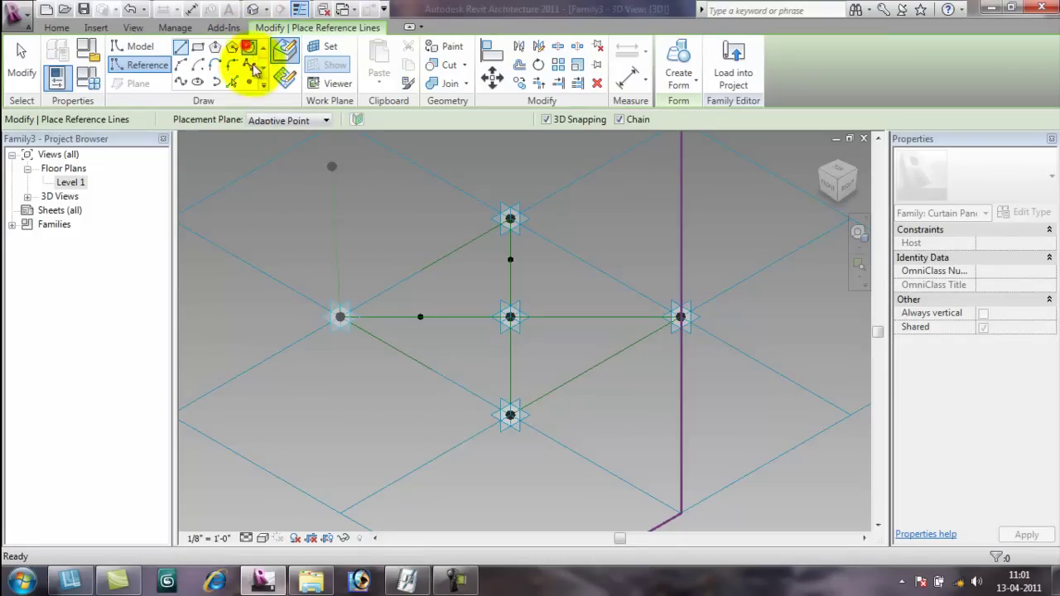
pyautogui.click(249, 48)
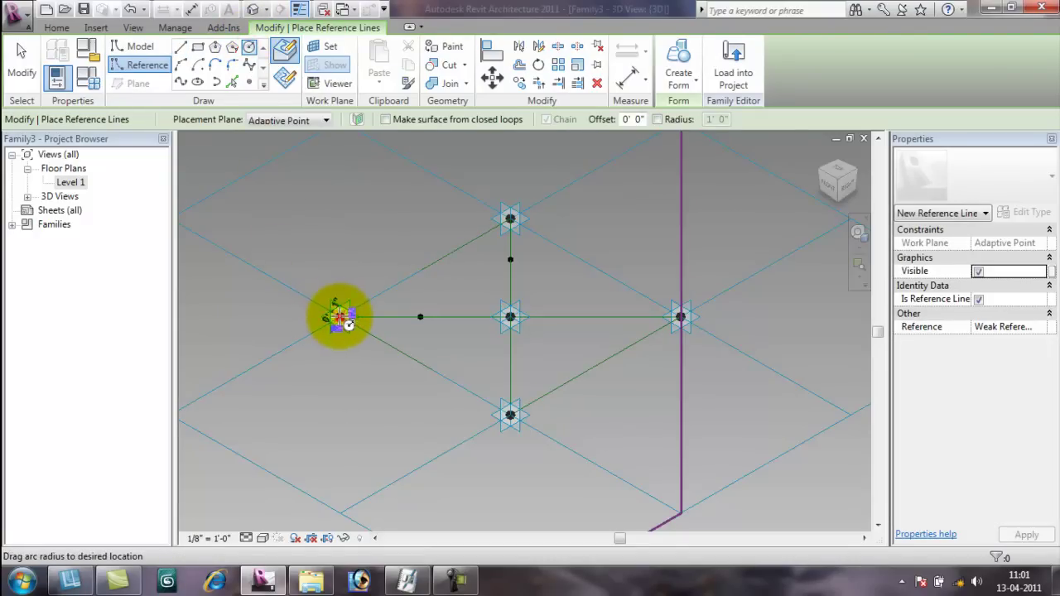
pyautogui.click(340, 295)
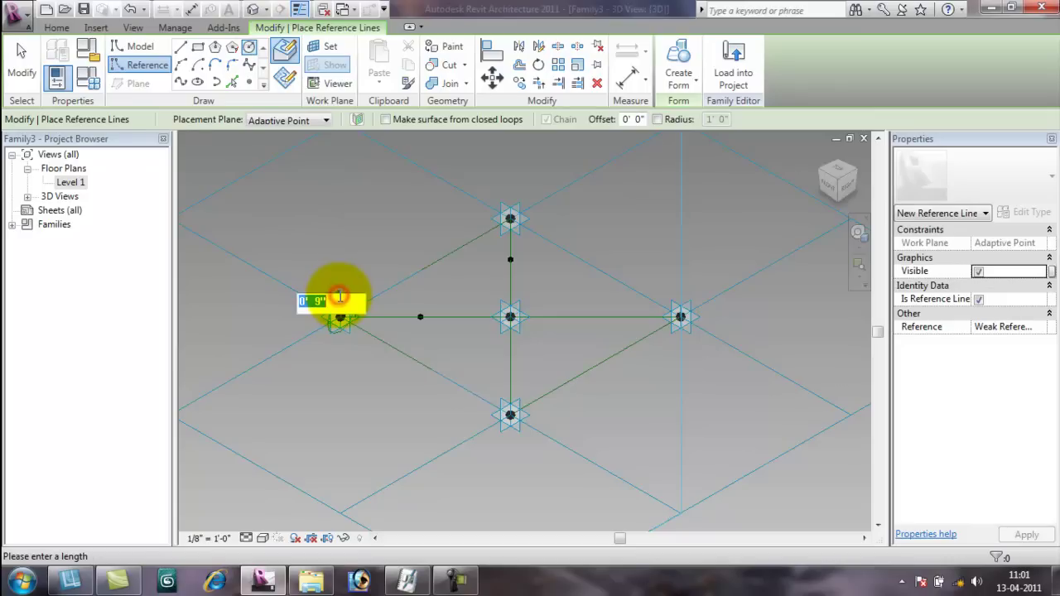
pyautogui.write("1'")
pyautogui.press('Return')
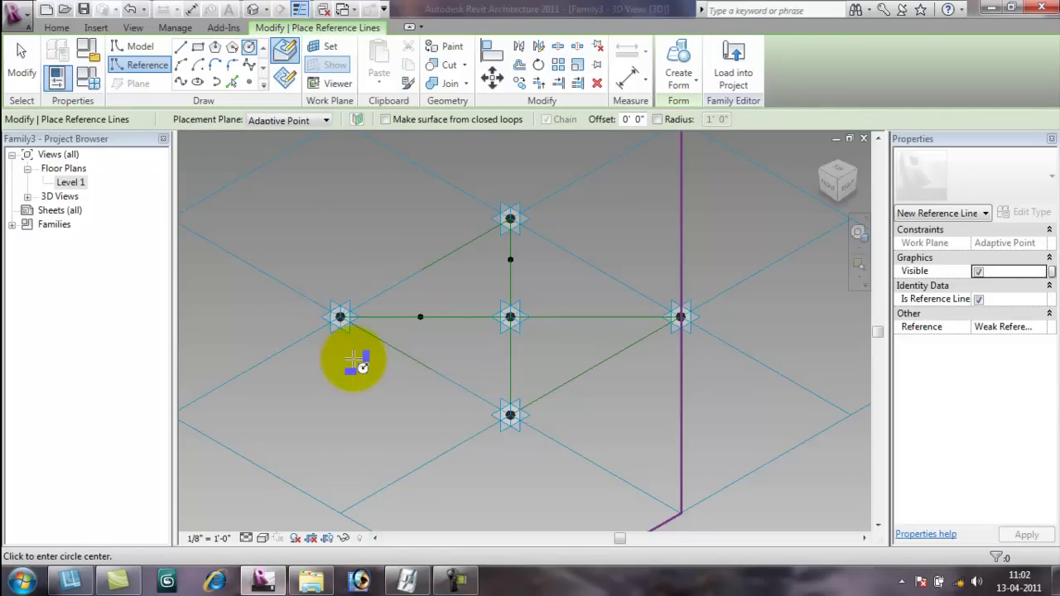
pyautogui.press('Escape')
pyautogui.press('Escape')
# Create a solid form from the reference circle and the four perimeter reference lines of the panel.
pyautogui.scroll(4, 344, 333)
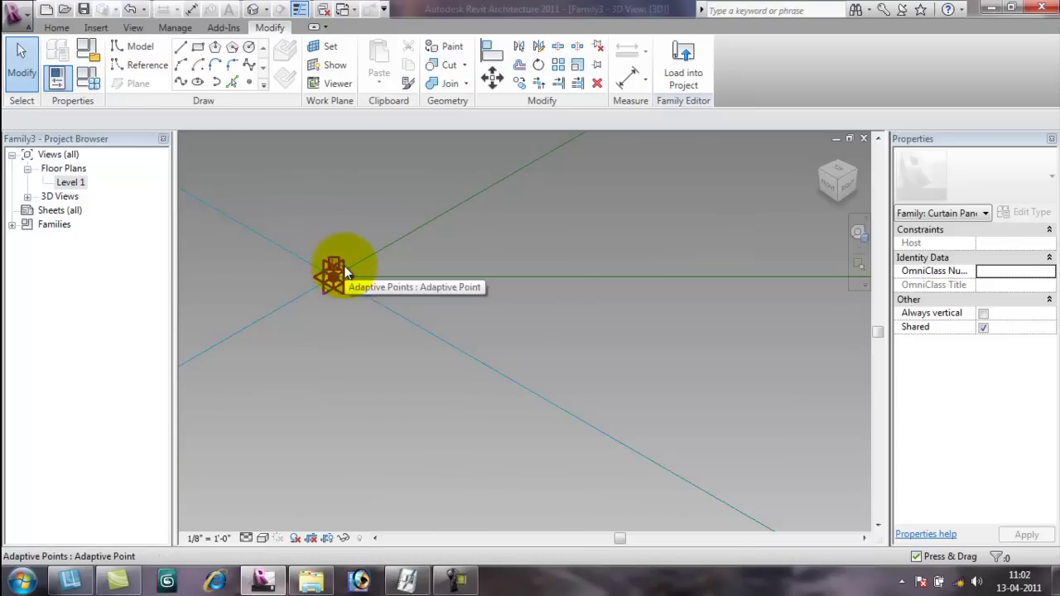
pyautogui.click(374, 296)
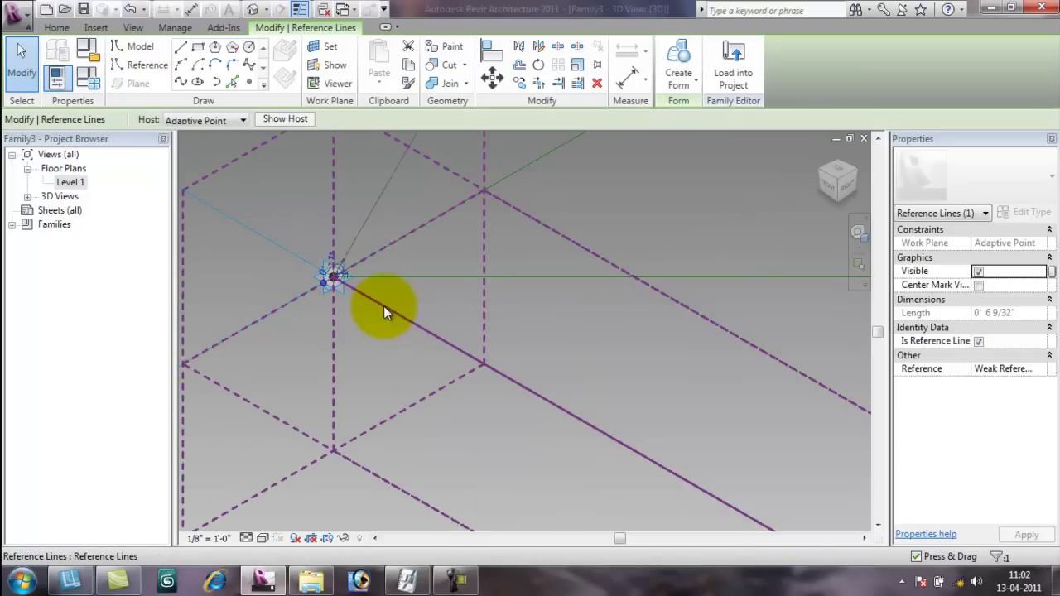
pyautogui.moveTo(384, 304); pyautogui.dragTo(510, 208)
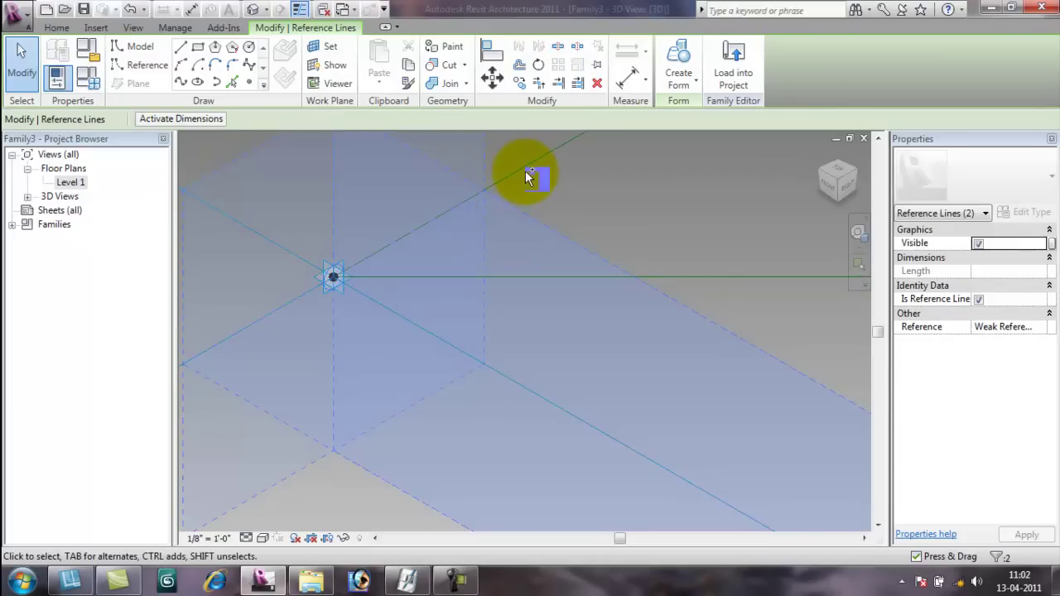
pyautogui.keyDown('ctrl'); pyautogui.click(525, 166); pyautogui.keyUp('ctrl')
pyautogui.scroll(-3, 523, 291)
pyautogui.scroll(-3, 523, 291)
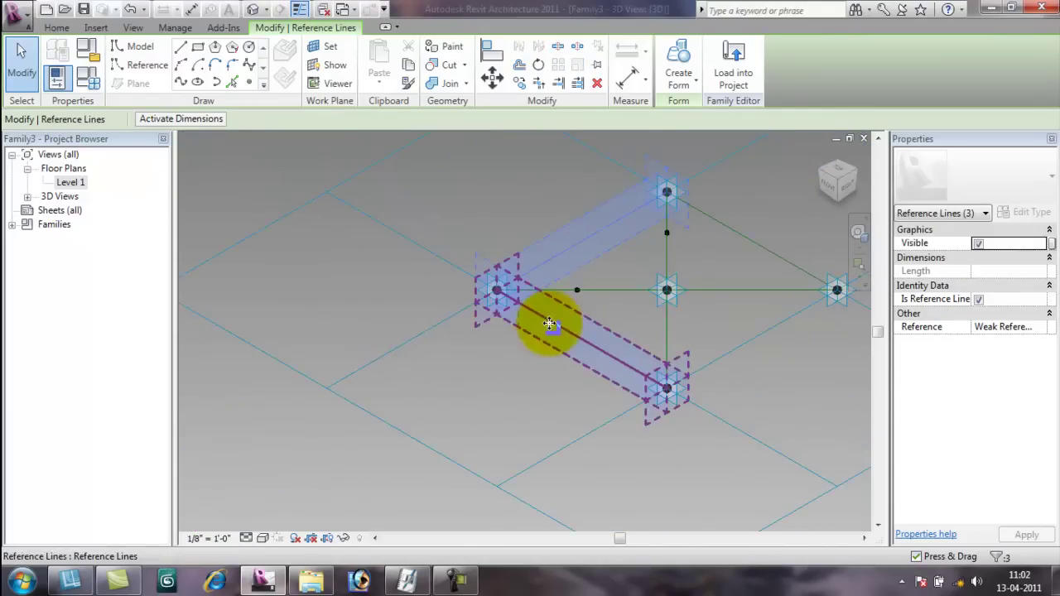
pyautogui.moveTo(544, 308); pyautogui.dragTo(378, 360, button='middle')
pyautogui.moveTo(511, 379); pyautogui.dragTo(516, 268)
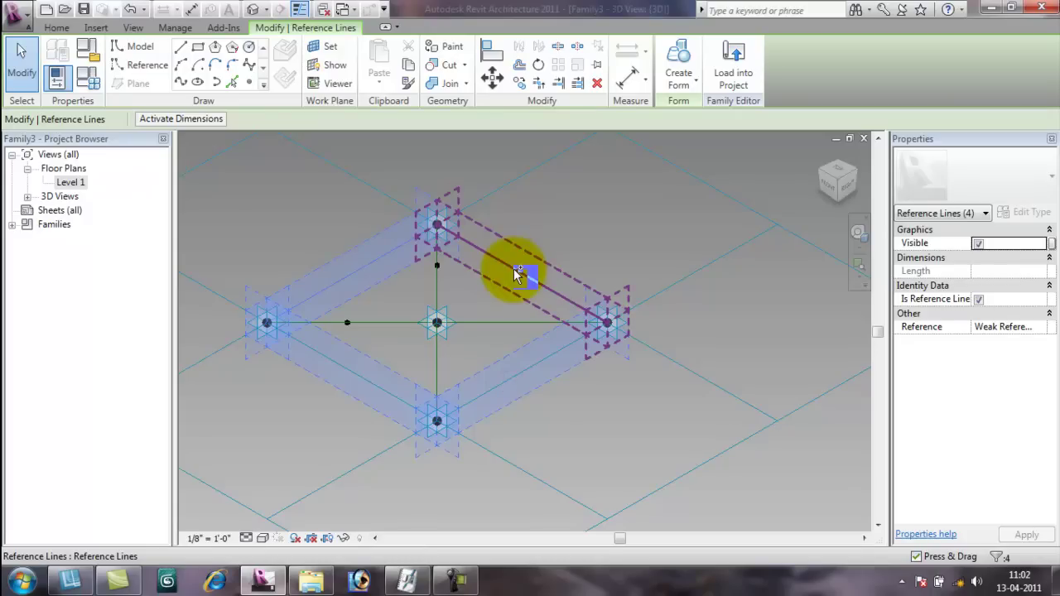
pyautogui.click(678, 76)
pyautogui.click(666, 111)
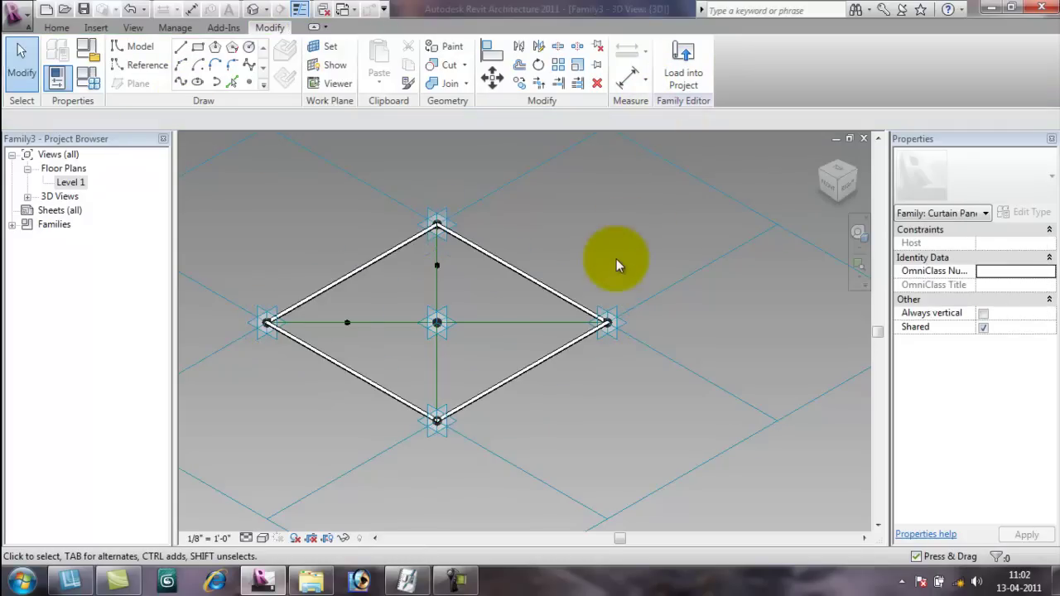
pyautogui.click(589, 252)
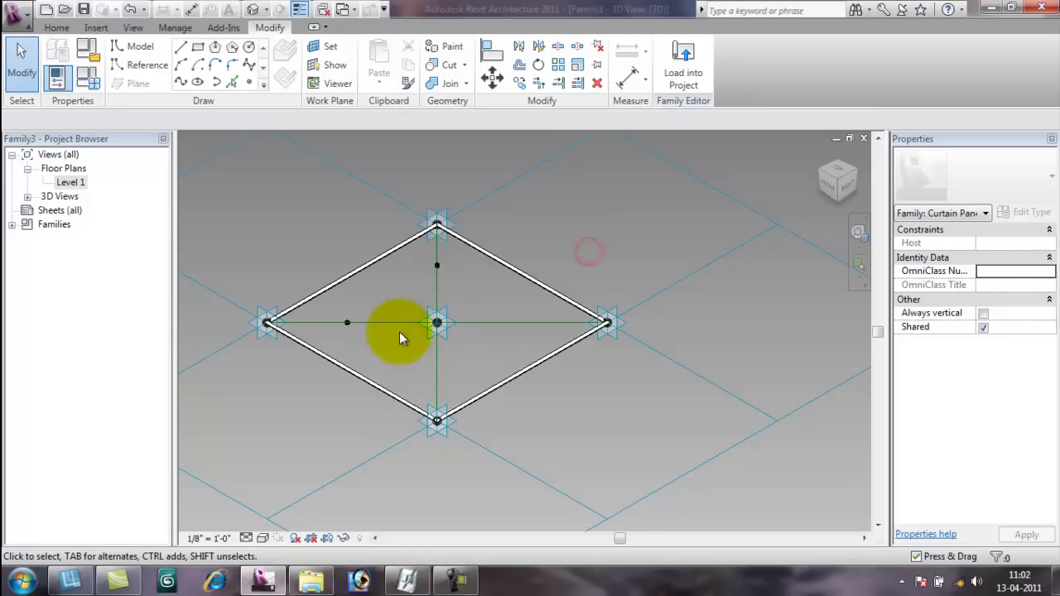
# Set the work plane on the reference point of the first half-diagonal and draw a reference circle of 1" radius centred on it.
pyautogui.click(323, 46)
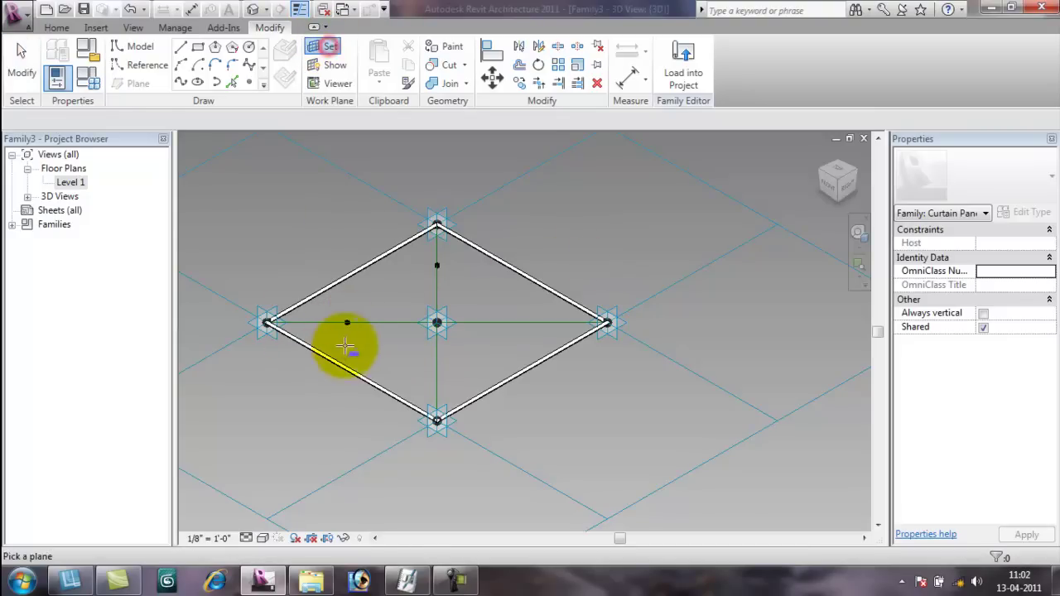
pyautogui.click(344, 321)
pyautogui.moveTo(348, 355)
pyautogui.keyDown('shift'); pyautogui.mouseDown(button='middle')
pyautogui.moveTo(405, 362)
pyautogui.moveTo(345, 339)
pyautogui.mouseUp(button='middle'); pyautogui.keyUp('shift')
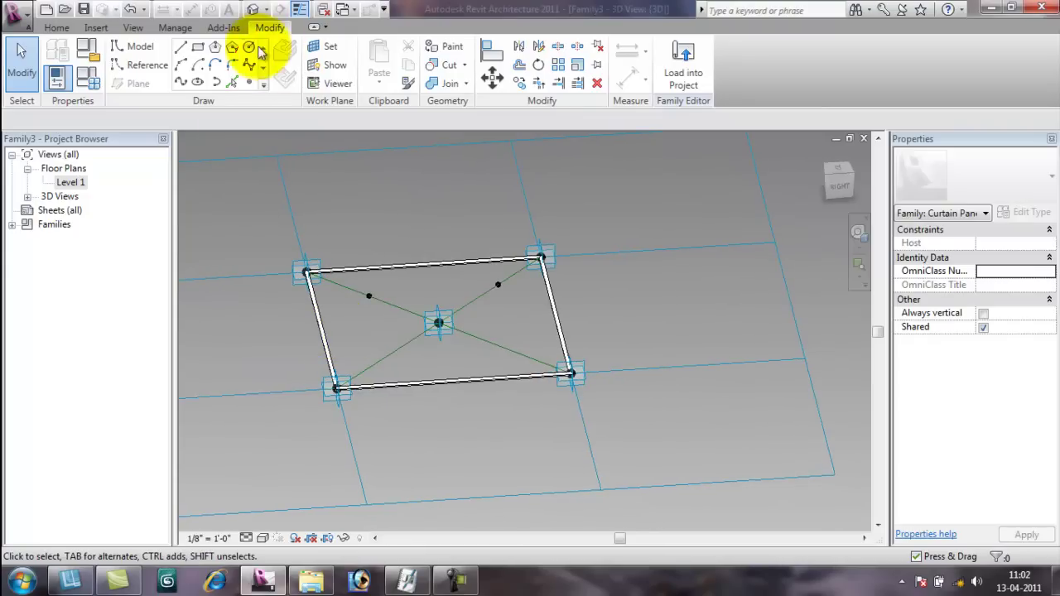
pyautogui.click(147, 64)
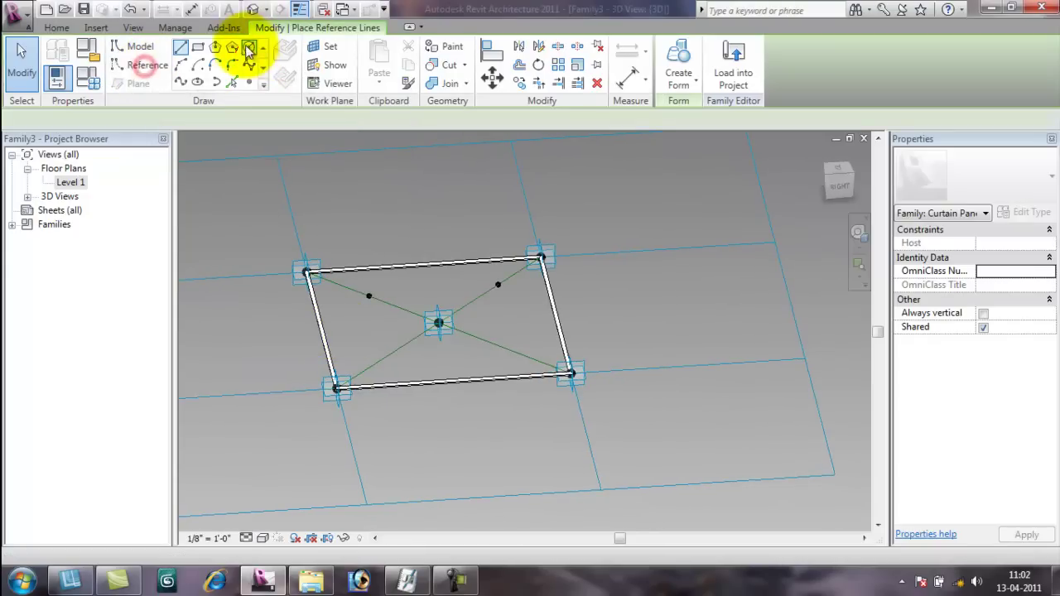
pyautogui.click(250, 49)
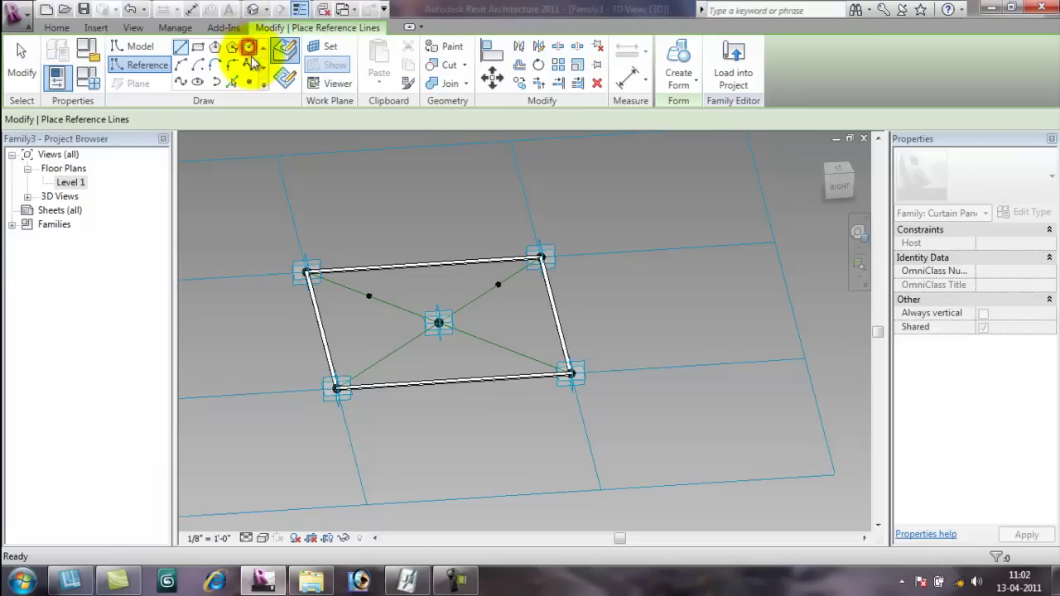
pyautogui.click(369, 296)
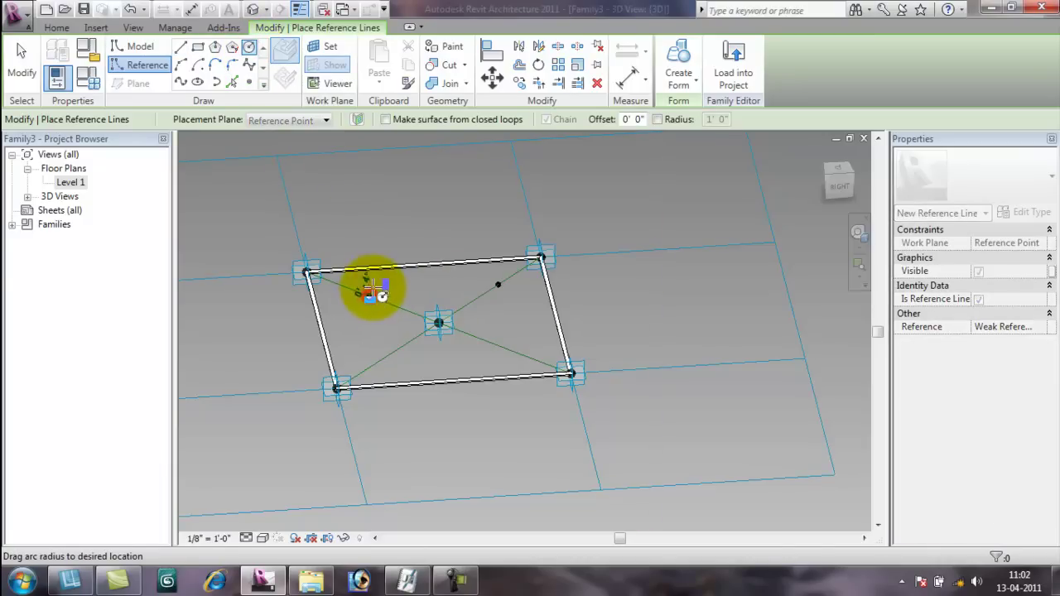
pyautogui.click(376, 284)
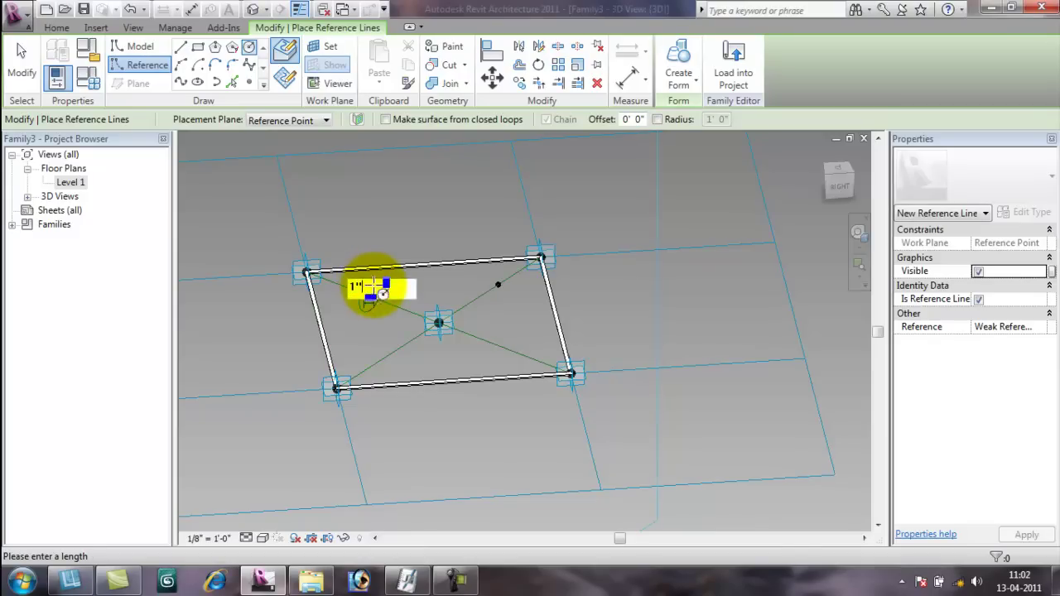
pyautogui.write('1"')
pyautogui.press('Return')
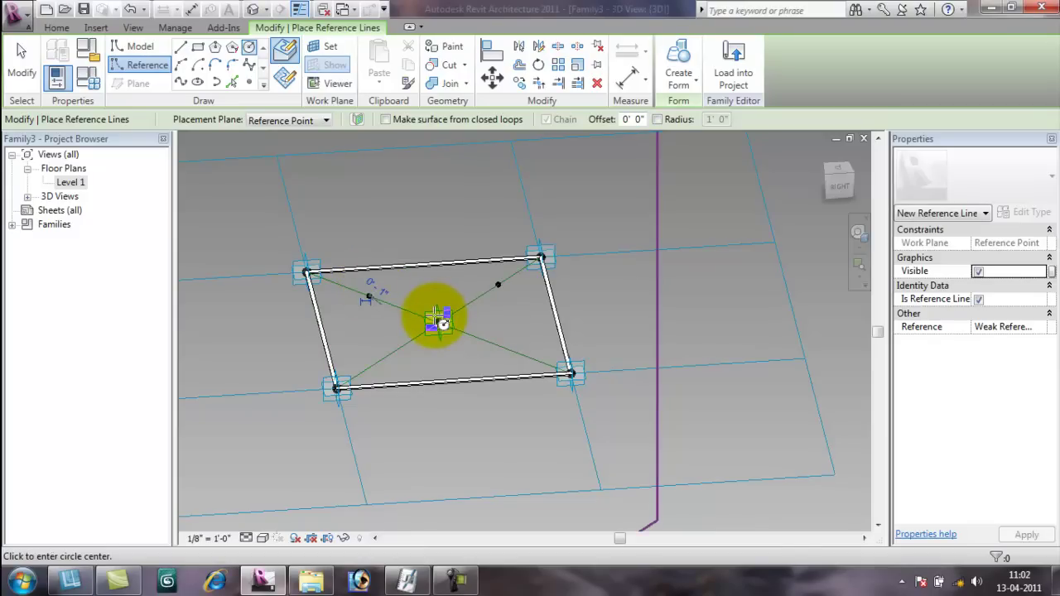
# Set the work plane on the second half-diagonal's reference point and draw a reference circle of 1" radius centred on it.
pyautogui.click(327, 45)
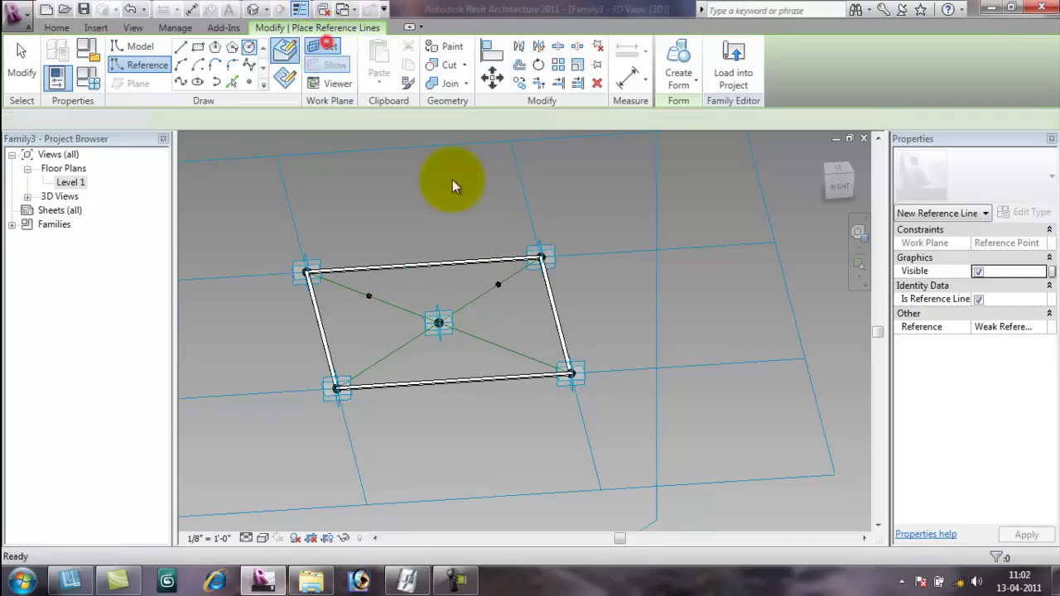
pyautogui.click(500, 286)
pyautogui.click(248, 45)
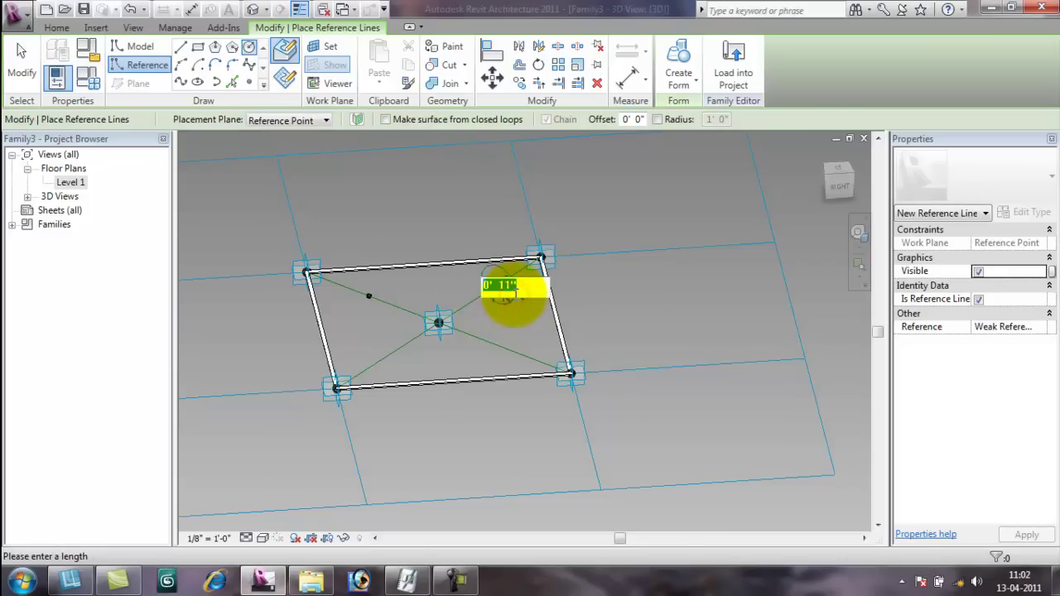
pyautogui.press('Return')
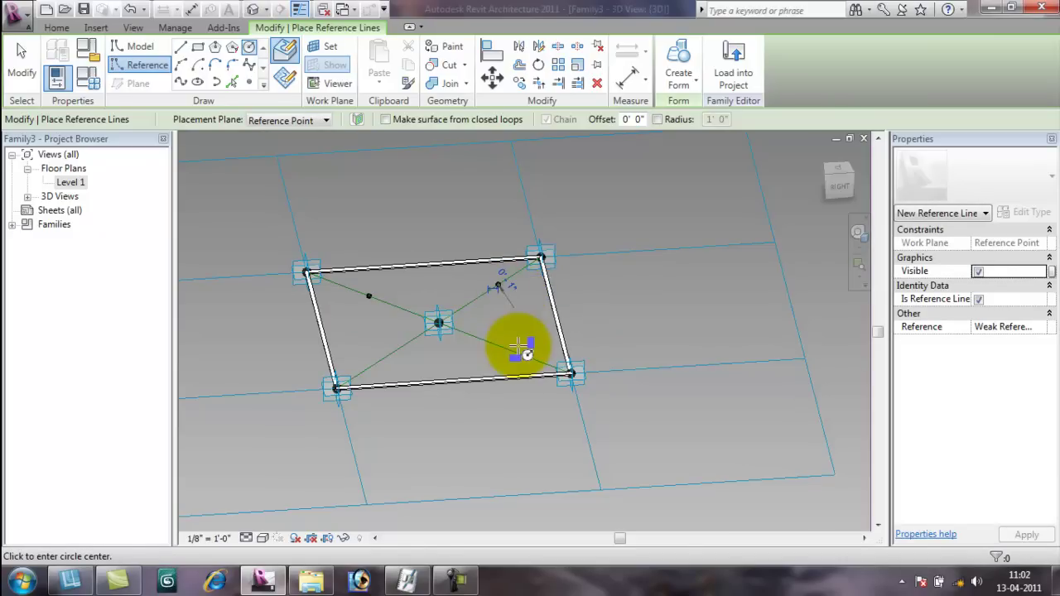
pyautogui.press('Escape')
pyautogui.press('Escape')
# Create a solid form from the first half-diagonal's circle and the two reference lines of that diagonal.
pyautogui.scroll(6, 373, 306)
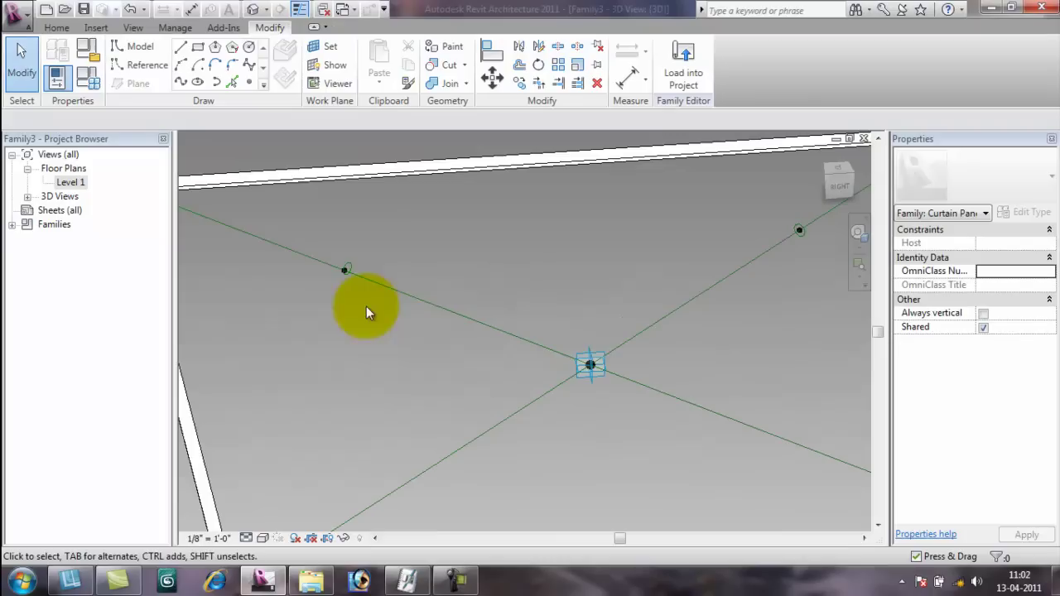
pyautogui.click(352, 266)
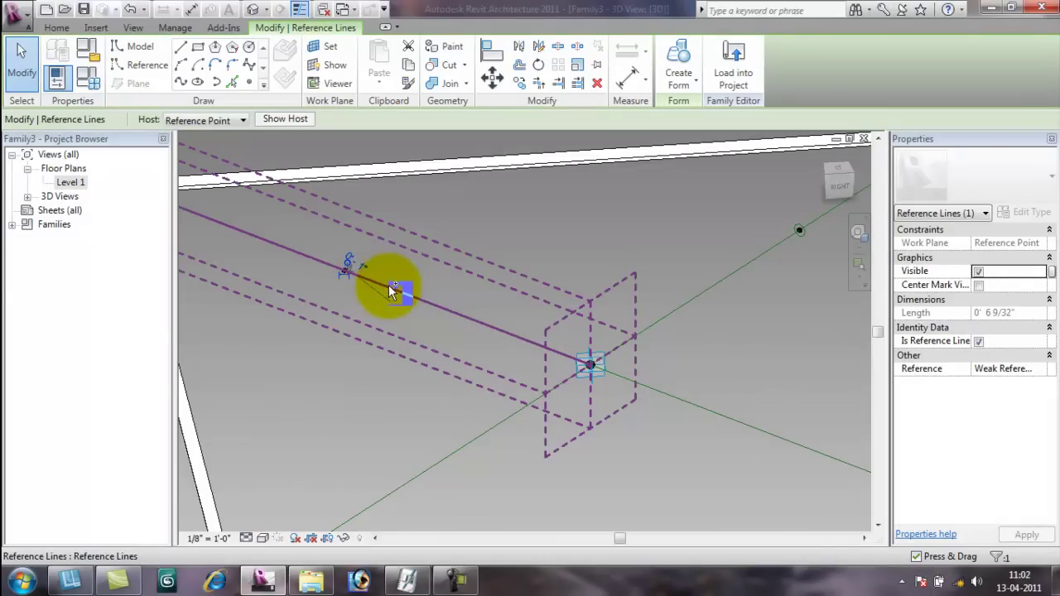
pyautogui.keyDown('ctrl'); pyautogui.click(661, 397); pyautogui.keyUp('ctrl')
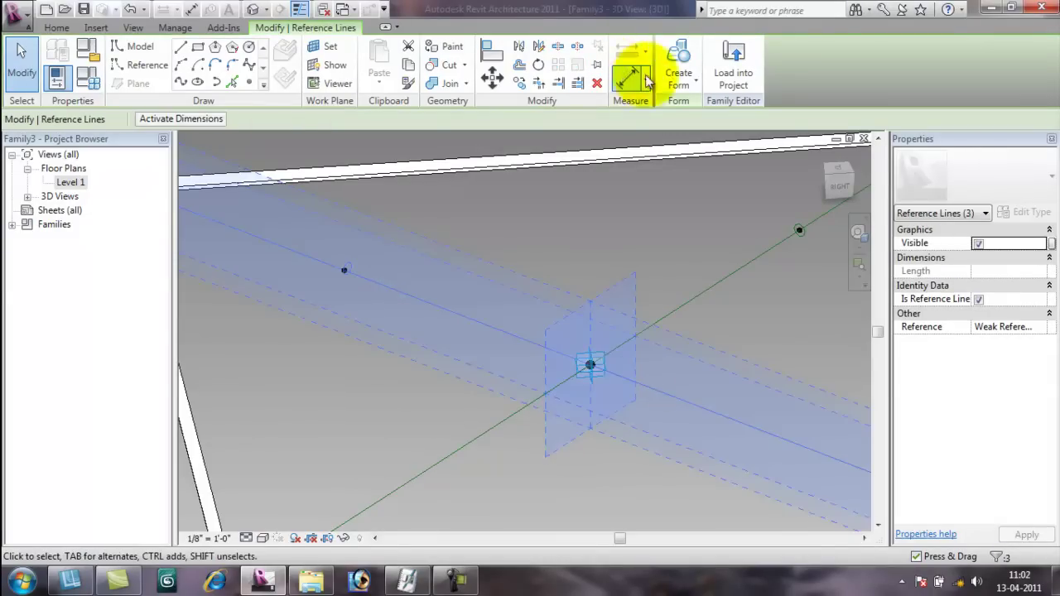
pyautogui.click(679, 66)
pyautogui.press('Escape')
pyautogui.scroll(-4, 576, 232)
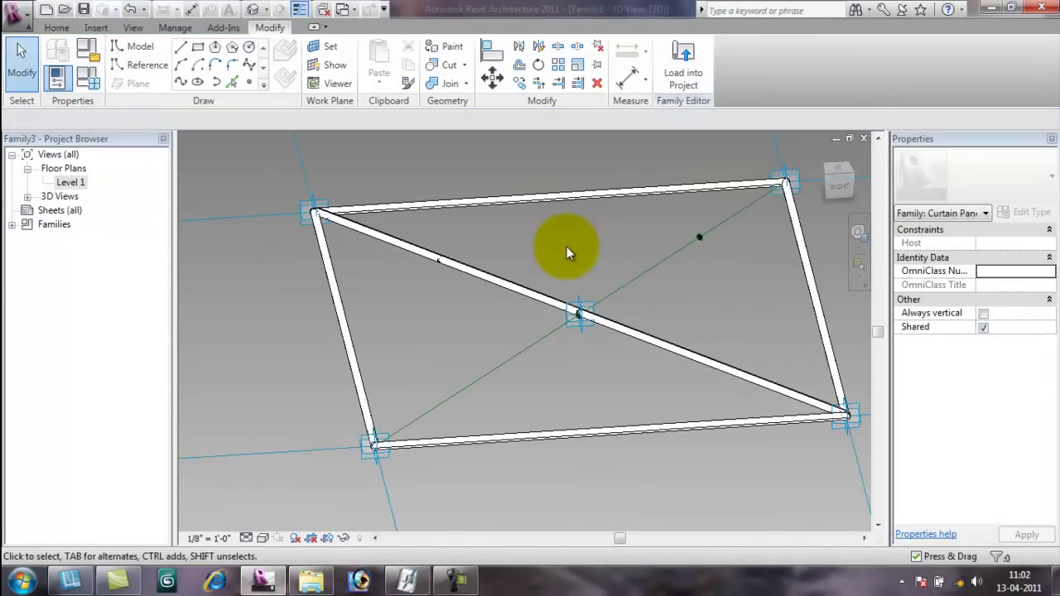
# Create a solid form from the remaining reference circle and the two reference lines of the other diagonal.
pyautogui.click(704, 241)
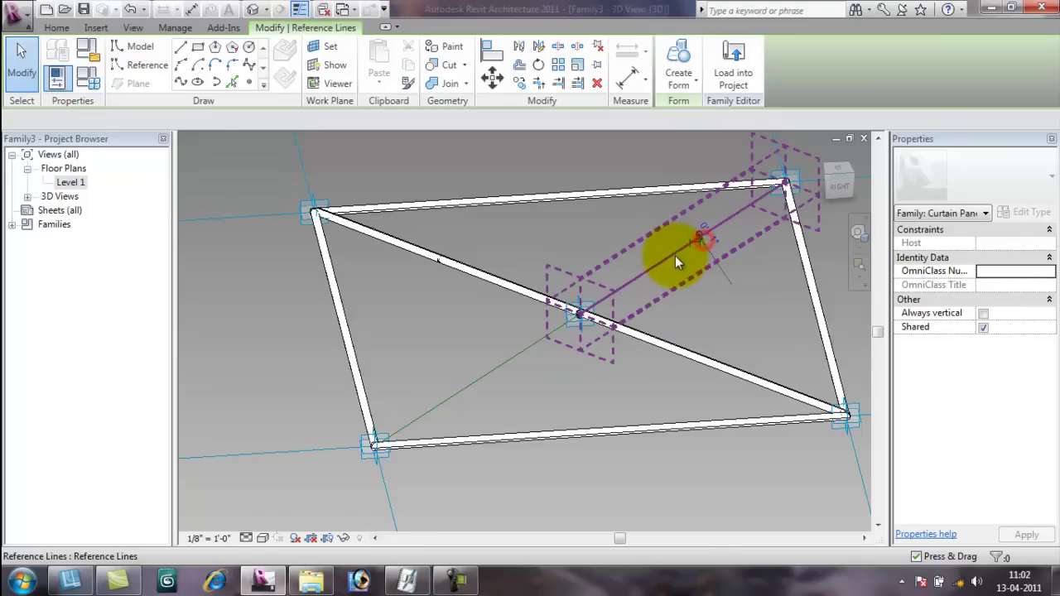
pyautogui.keyDown('ctrl'); pyautogui.click(499, 364); pyautogui.keyUp('ctrl')
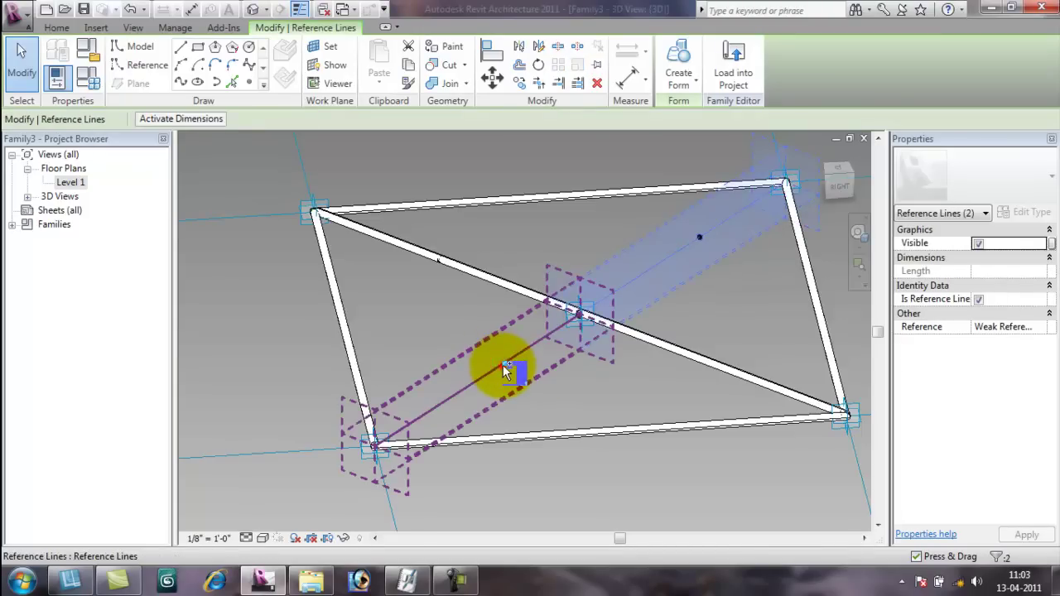
pyautogui.keyDown('ctrl'); pyautogui.click(502, 365); pyautogui.keyUp('ctrl')
pyautogui.click(679, 71)
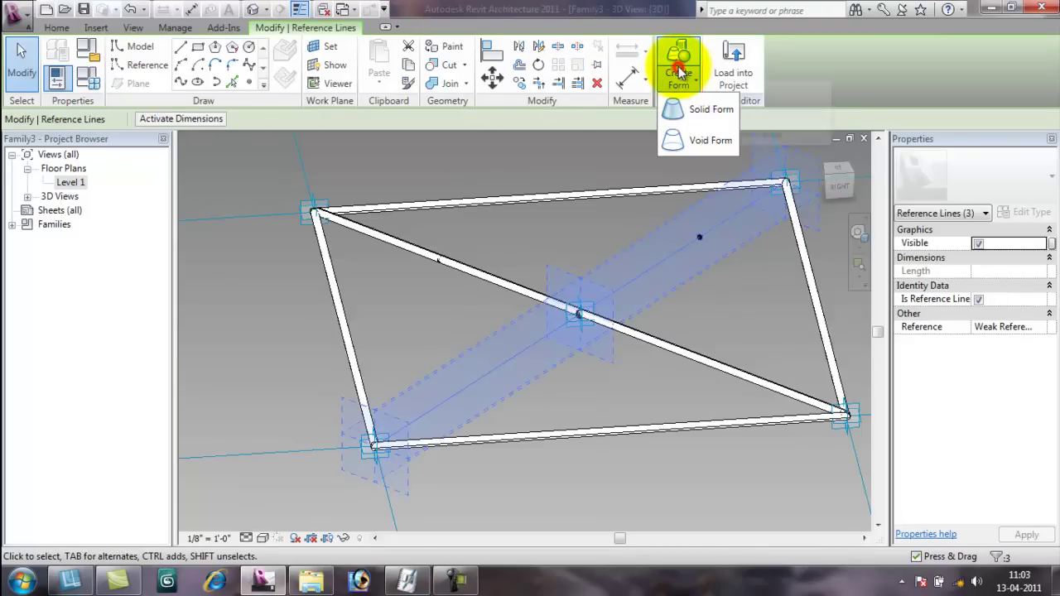
pyautogui.click(684, 109)
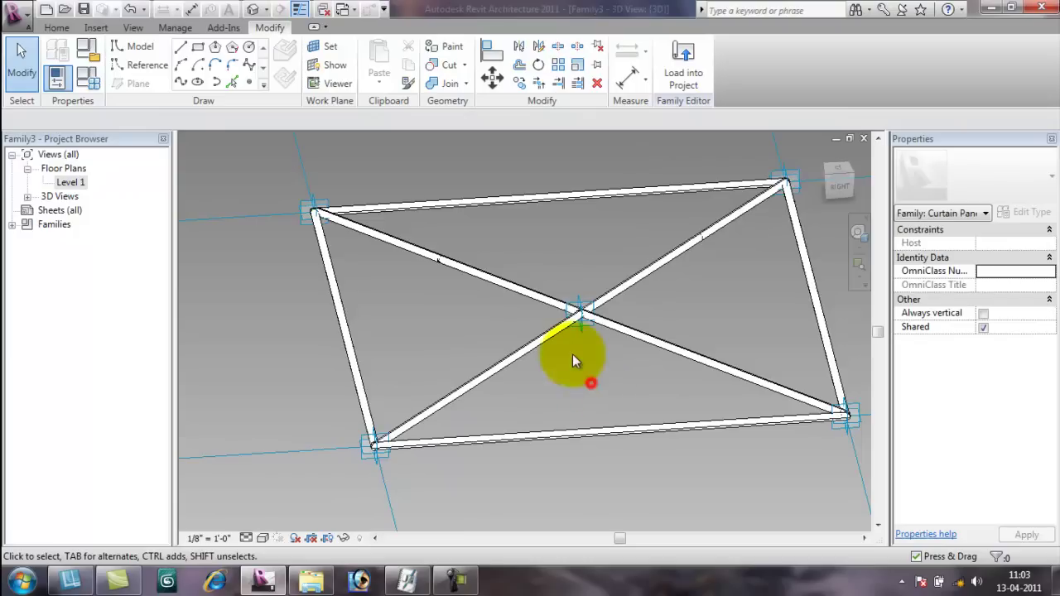
# Raise the panel's centre reference point vertically by about 1' so the diagonal tubes form a pyramid.
pyautogui.click(581, 318)
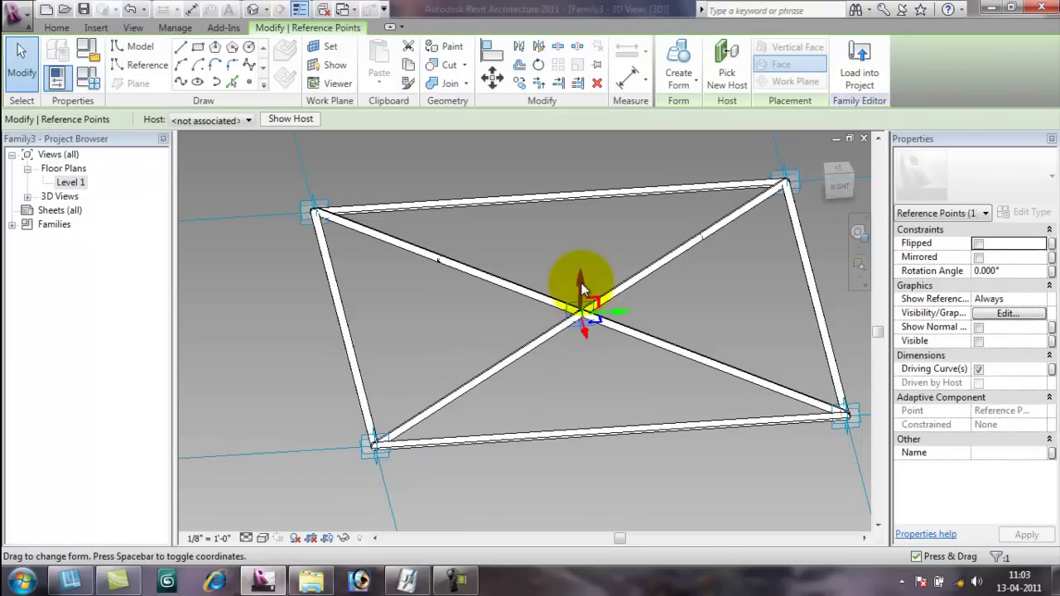
pyautogui.moveTo(579, 284); pyautogui.dragTo(583, 246)
pyautogui.keyDown('shift'); pyautogui.moveTo(636, 434); pyautogui.dragTo(422, 403, button='middle'); pyautogui.keyUp('shift')
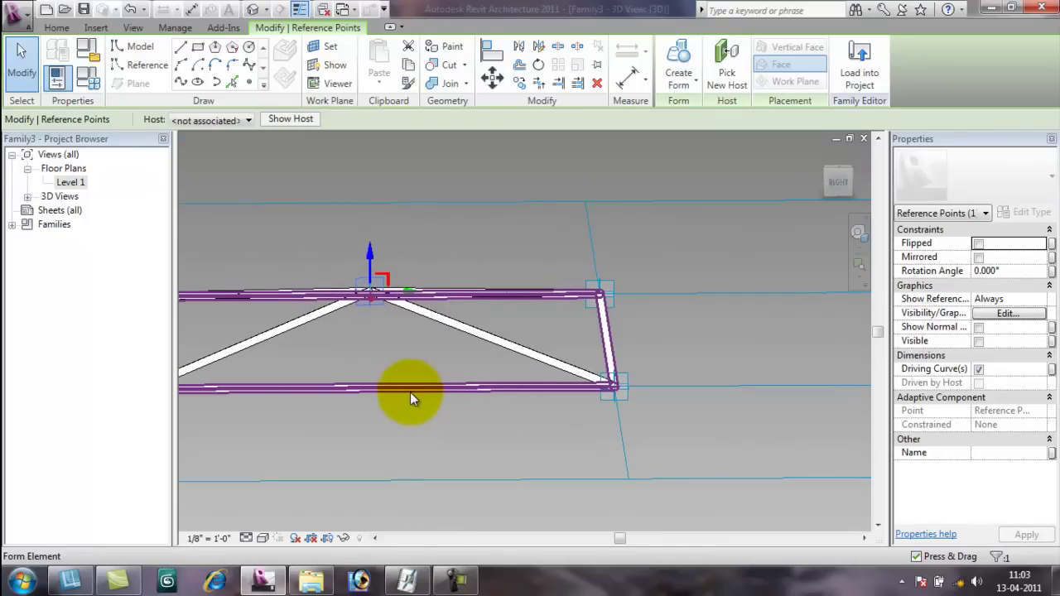
pyautogui.scroll(-2, 411, 394)
pyautogui.keyDown('shift'); pyautogui.moveTo(489, 407); pyautogui.dragTo(418, 410, button='middle'); pyautogui.keyUp('shift')
# Place an aligned vertical dimension between the raised centre point and the near corner adaptive point, beside the panel.
pyautogui.click(330, 46)
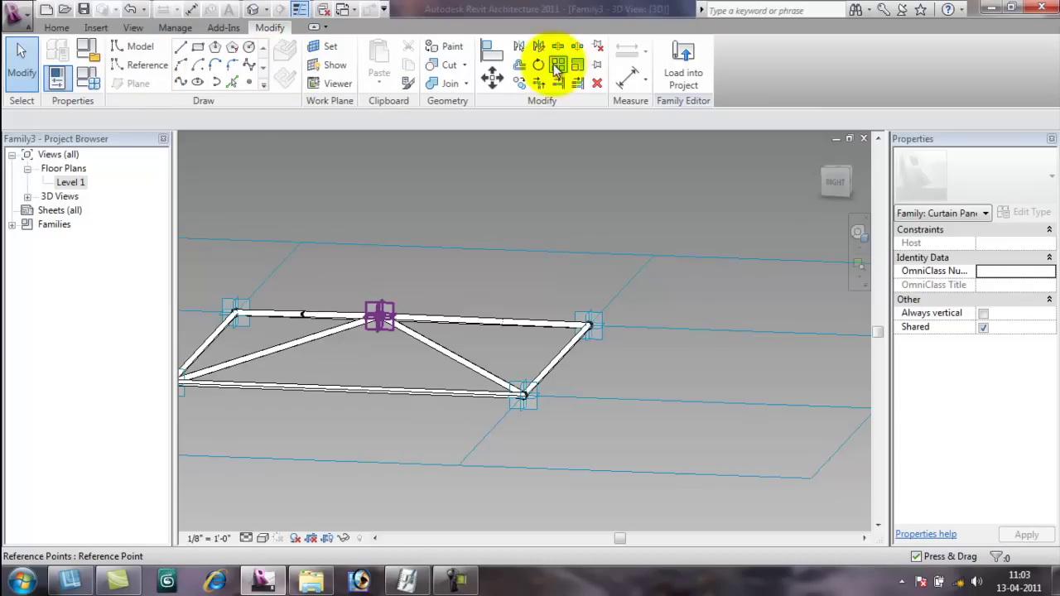
pyautogui.click(627, 79)
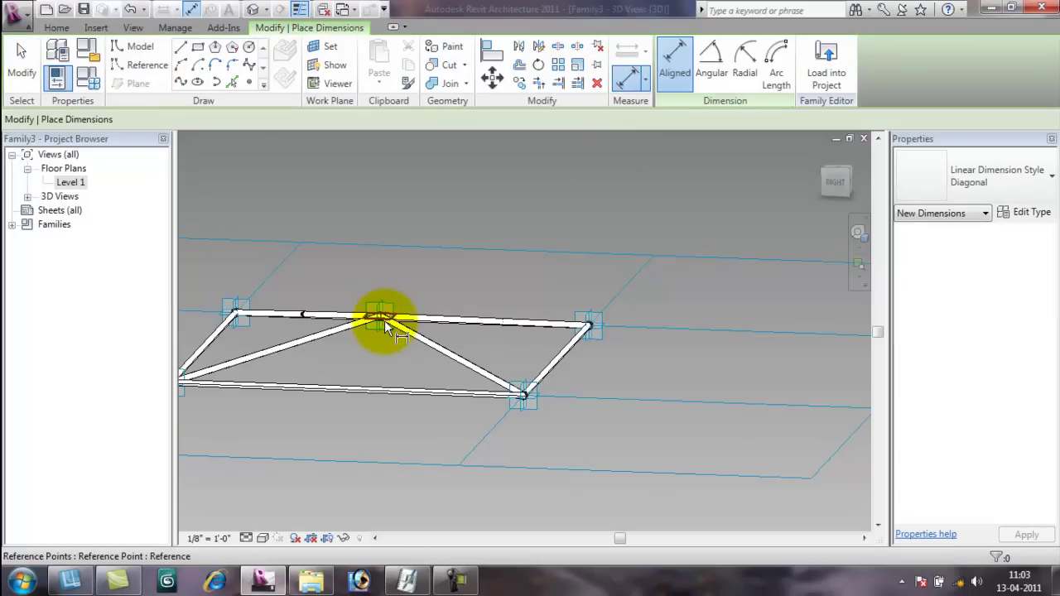
pyautogui.click(383, 322)
pyautogui.click(534, 400)
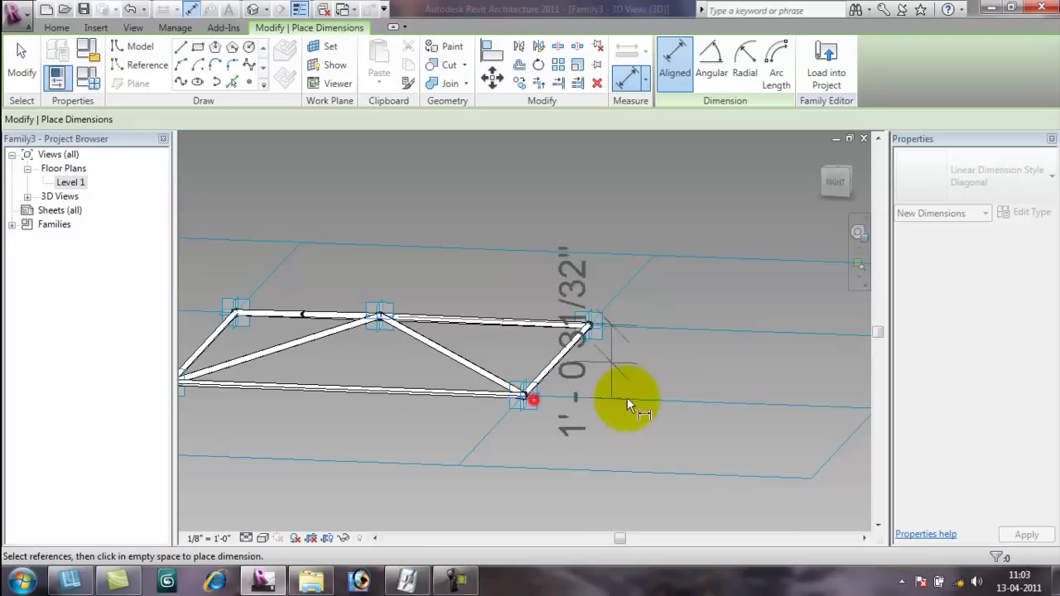
pyautogui.click(734, 367)
pyautogui.press('Escape')
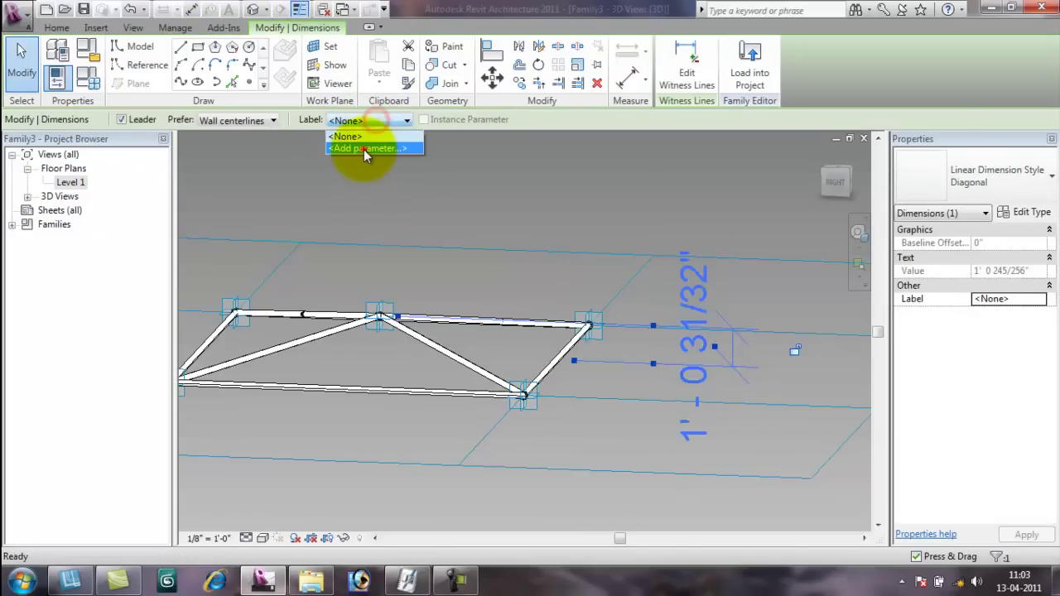
# Label the vertical dimension with a new type-based family parameter named height, grouped under Dimensions.
pyautogui.click(365, 141)
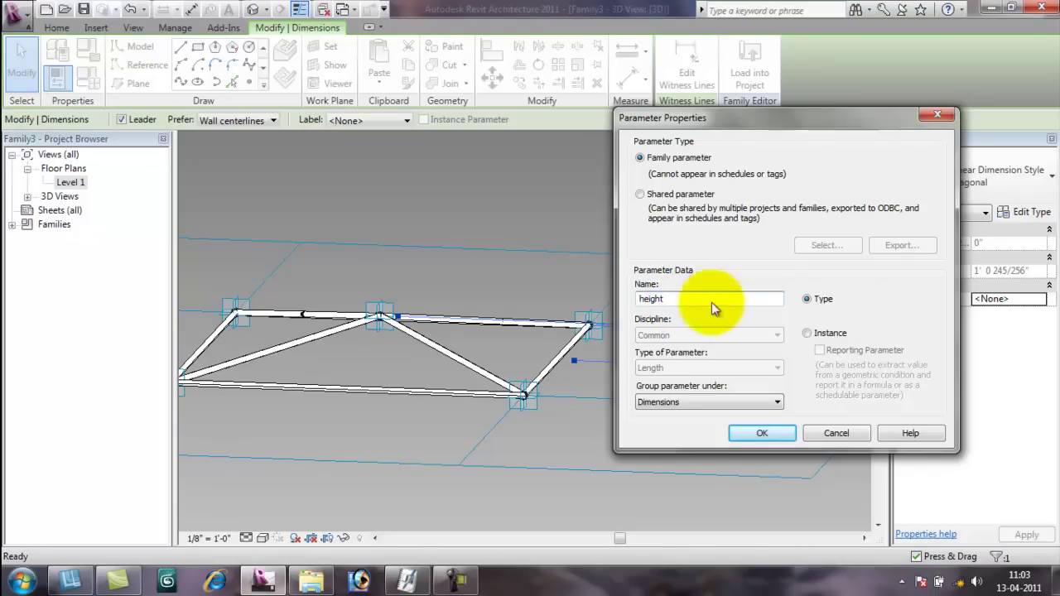
pyautogui.click(753, 430)
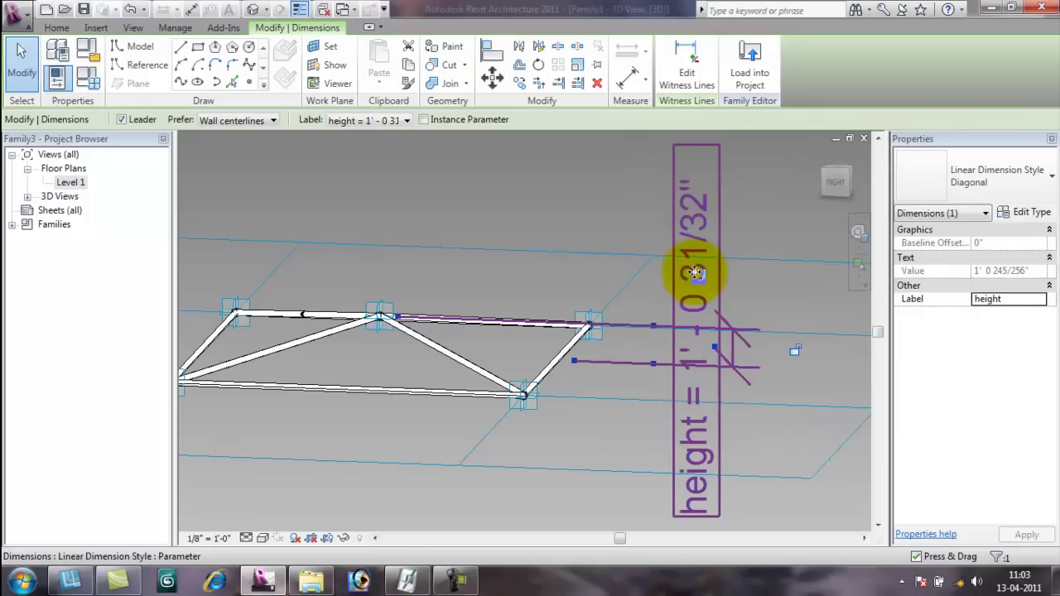
pyautogui.click(569, 440)
pyautogui.click(697, 433)
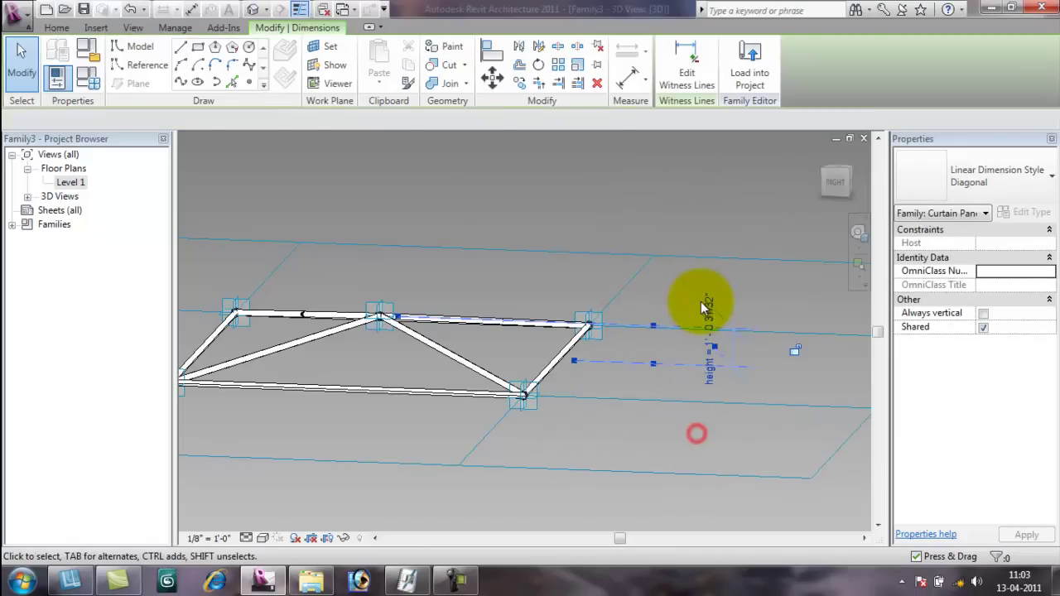
# Flex the pyramid's height dimension by setting it to 2' and finally to 3'.
pyautogui.click(713, 319)
pyautogui.write('2')
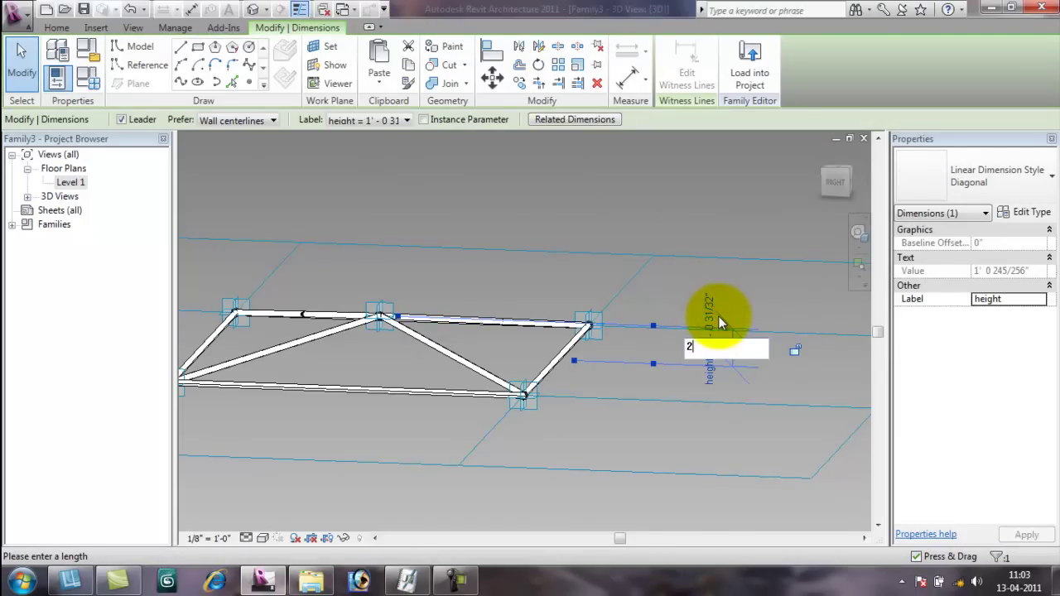
pyautogui.press('Return')
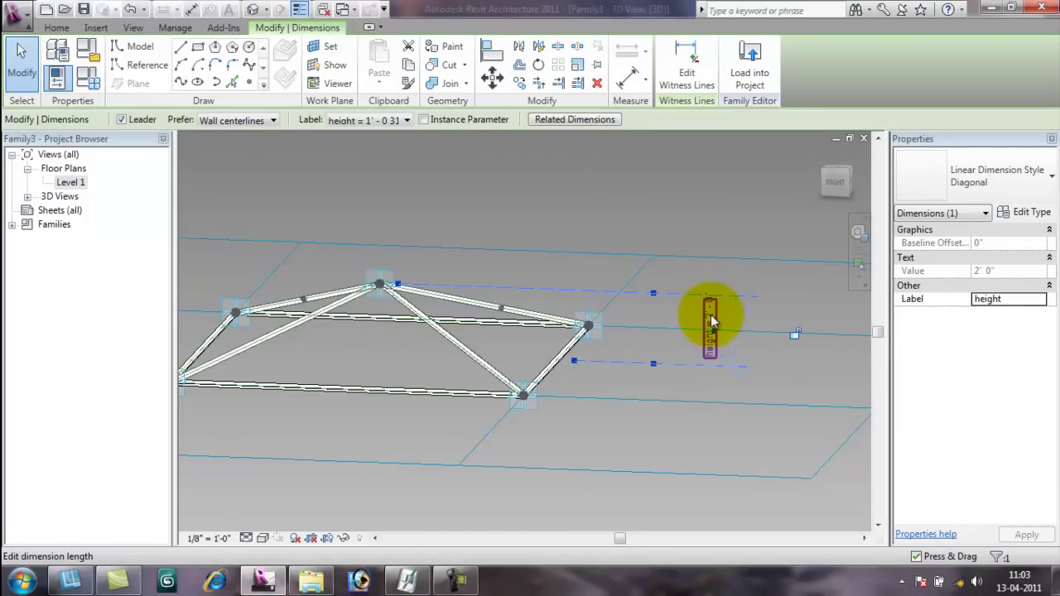
pyautogui.click(711, 317)
pyautogui.write("3'")
pyautogui.press('Return')
pyautogui.click(633, 208)
# Save the panel family to the Desktop as Pyramid, accepting the file save options with one maximum backup.
pyautogui.keyDown('shift'); pyautogui.moveTo(351, 393); pyautogui.dragTo(492, 461, button='middle'); pyautogui.keyUp('shift')
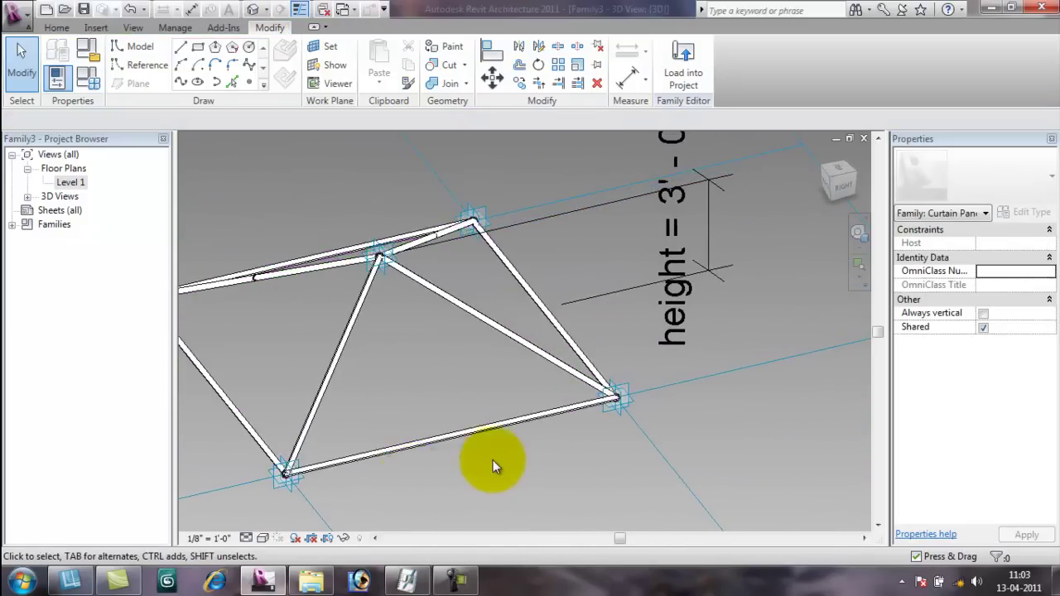
pyautogui.scroll(-3, 491, 461)
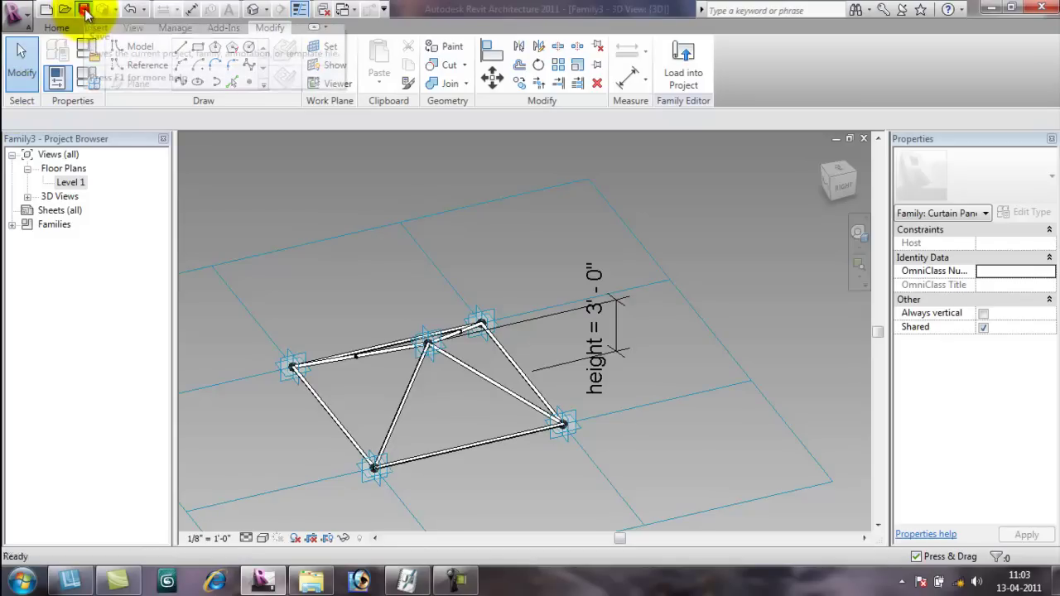
pyautogui.click(83, 9)
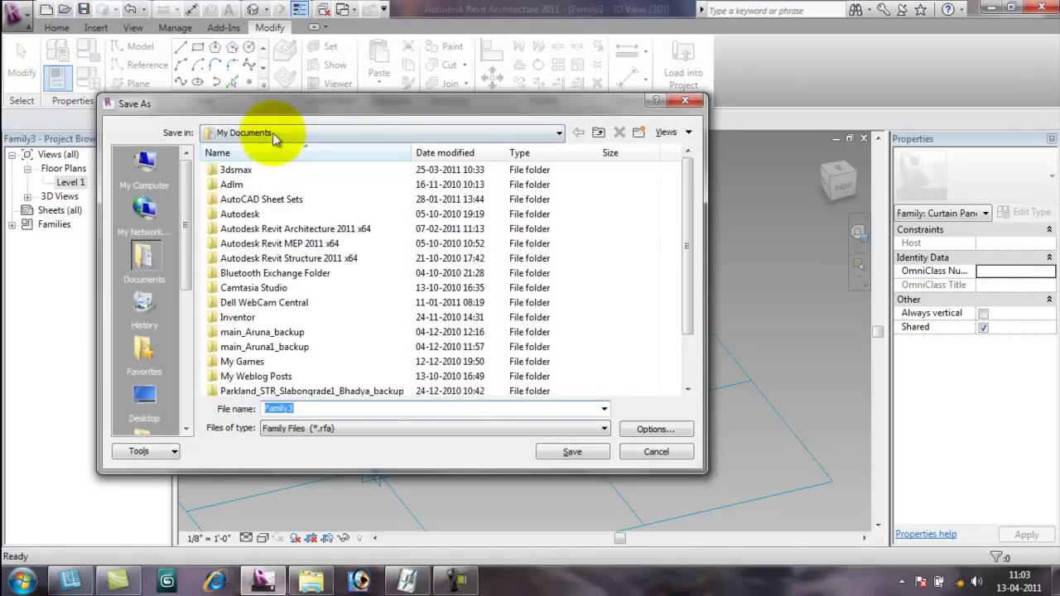
pyautogui.click(276, 134)
pyautogui.click(254, 148)
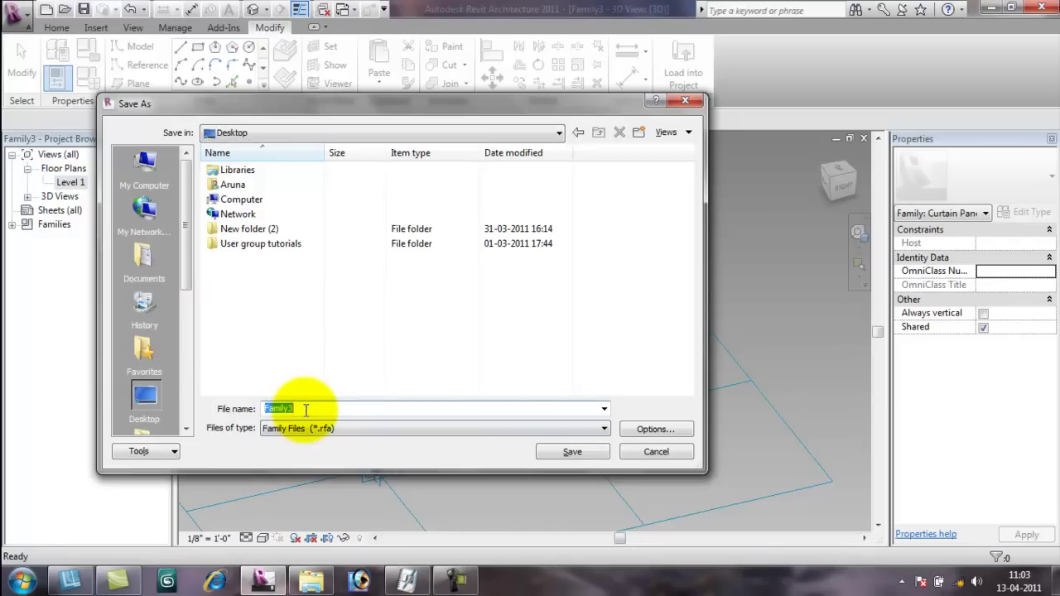
pyautogui.write('P')
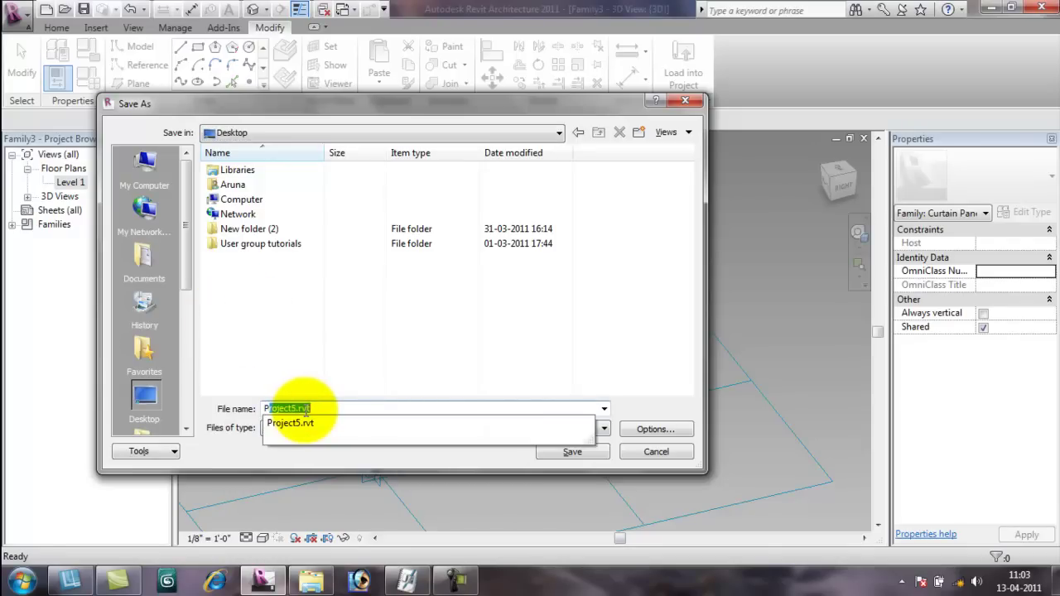
pyautogui.write('yramid')
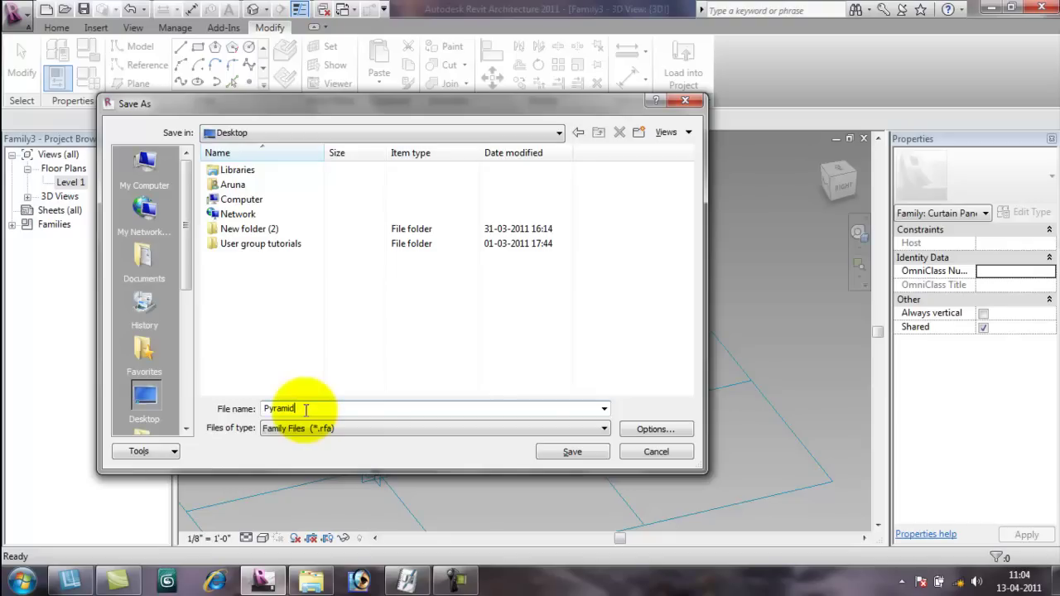
pyautogui.click(663, 430)
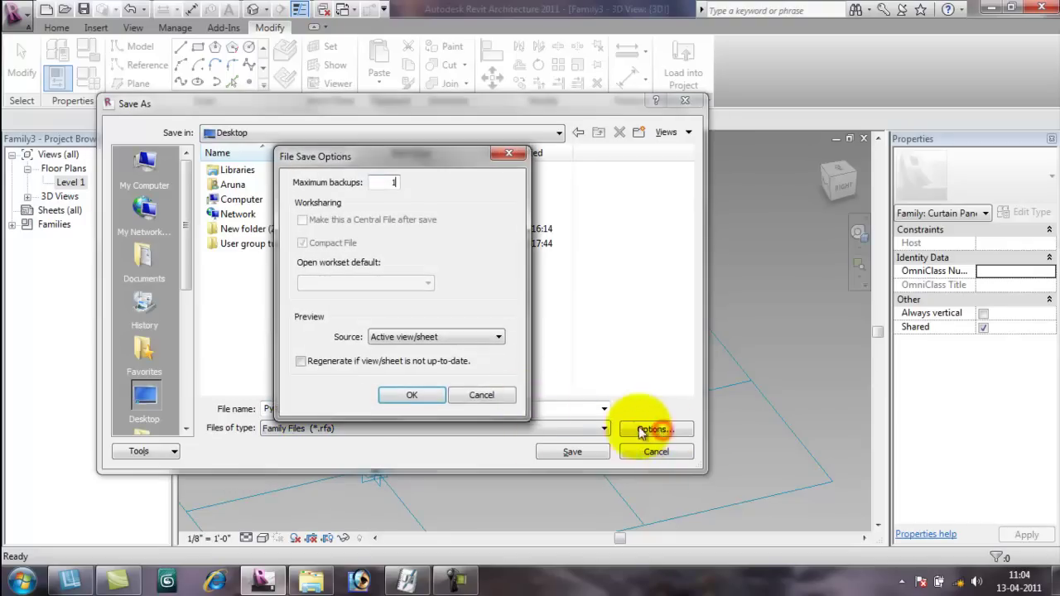
pyautogui.click(431, 392)
pyautogui.click(569, 452)
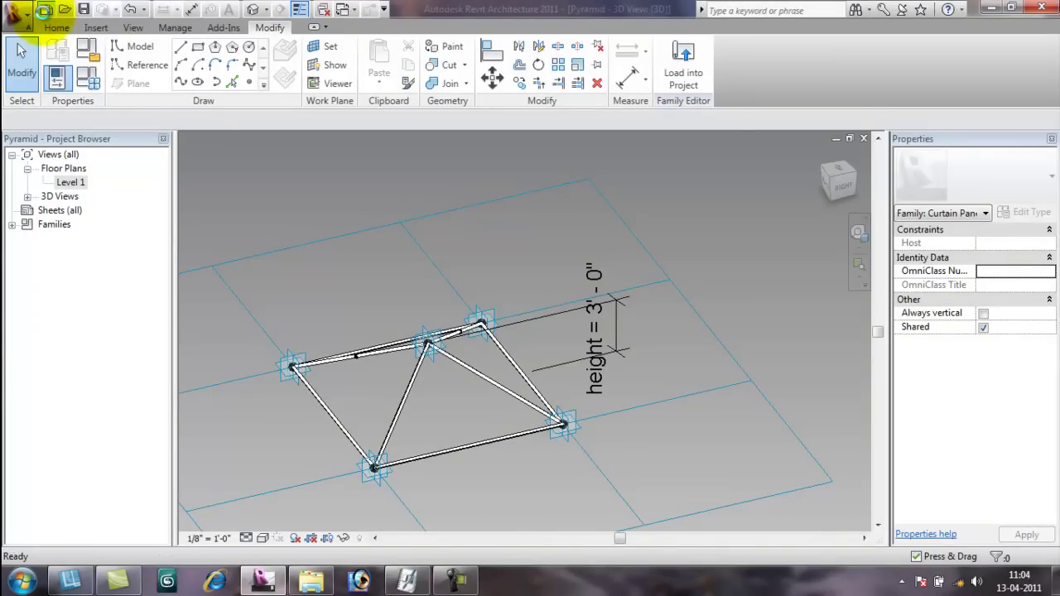
# Start a new project and bring the space between the elevation markers on the Level 1 plan into view.
pyautogui.click(43, 10)
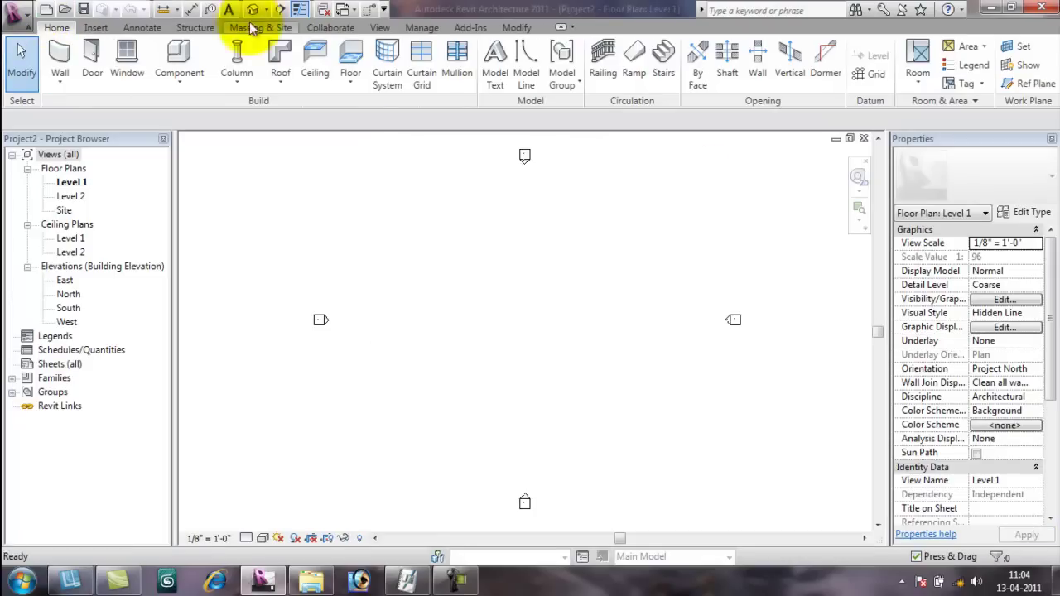
pyautogui.moveTo(316, 255); pyautogui.dragTo(400, 288, button='middle')
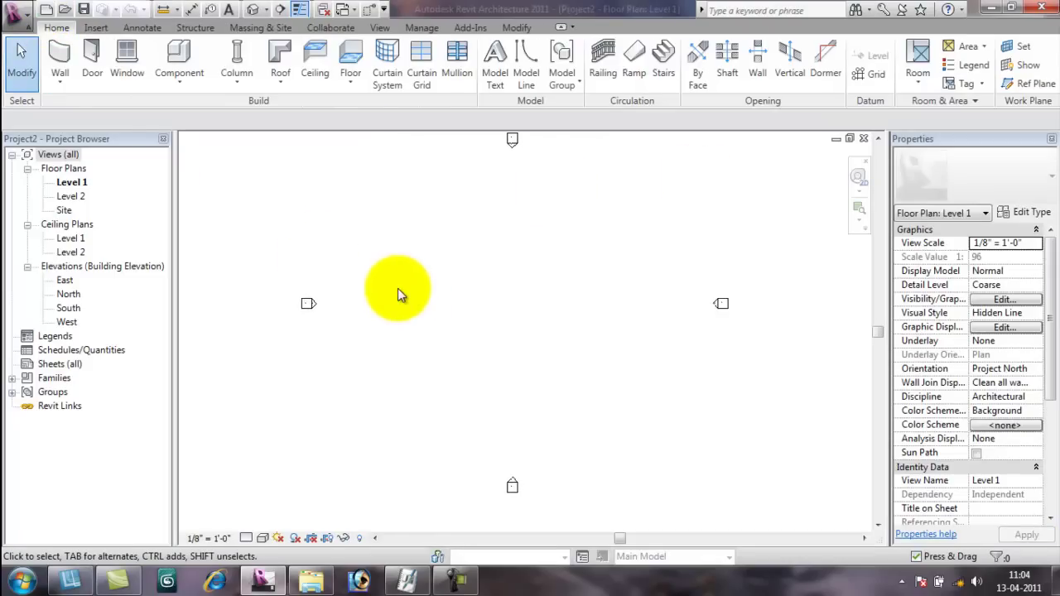
pyautogui.scroll(-1, 400, 288)
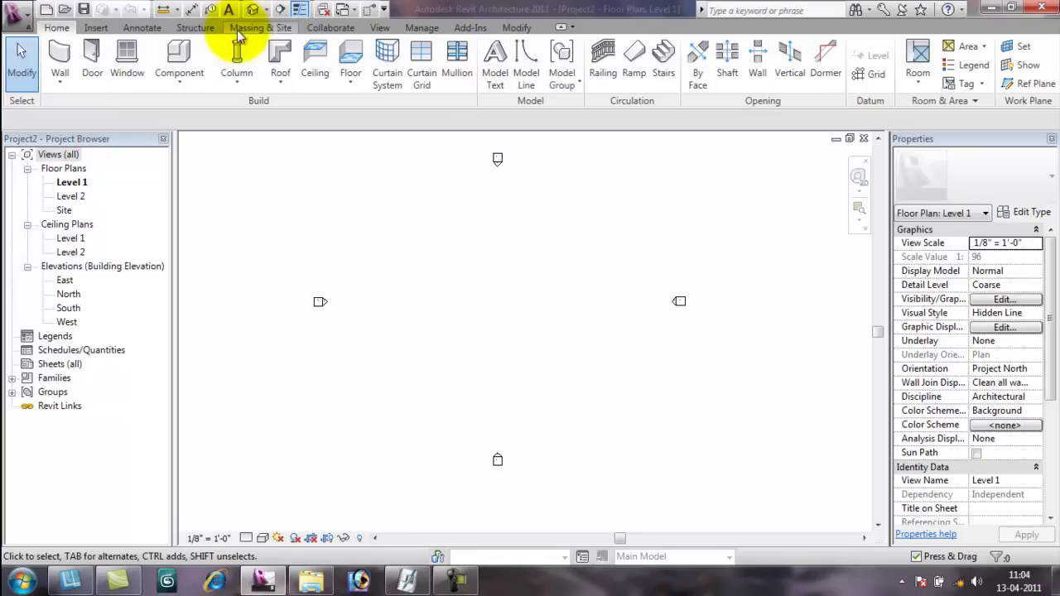
# Draw a model-line rectangle about 88' wide on Level 1, between the four elevation markers.
pyautogui.click(524, 61)
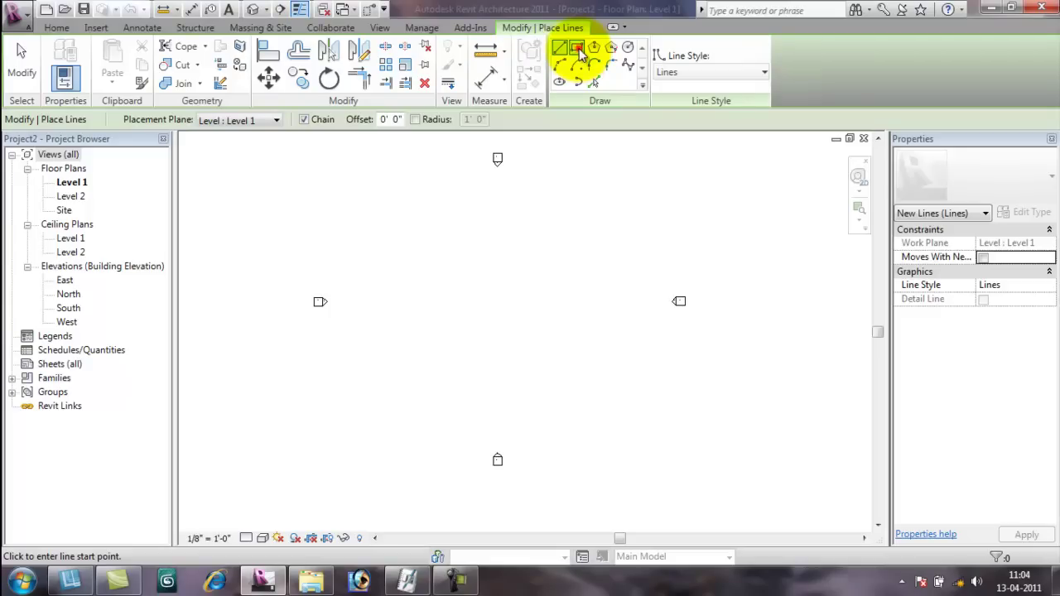
pyautogui.click(578, 50)
pyautogui.click(381, 246)
pyautogui.click(571, 385)
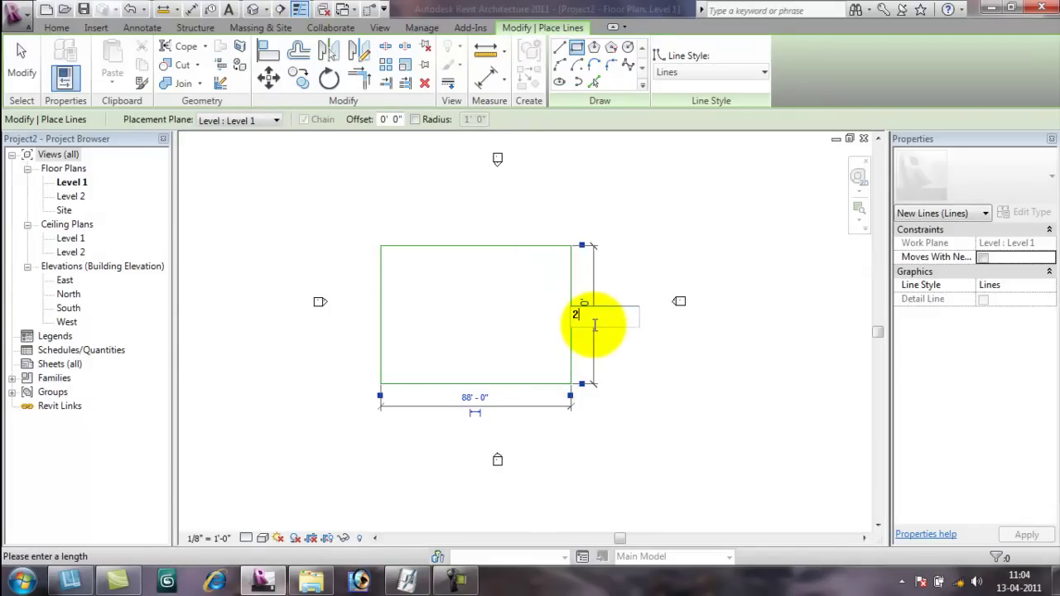
# Set the rectangle's height and width to 20' each and finish placing lines.
pyautogui.click(595, 325)
pyautogui.write('20')
pyautogui.press('Return')
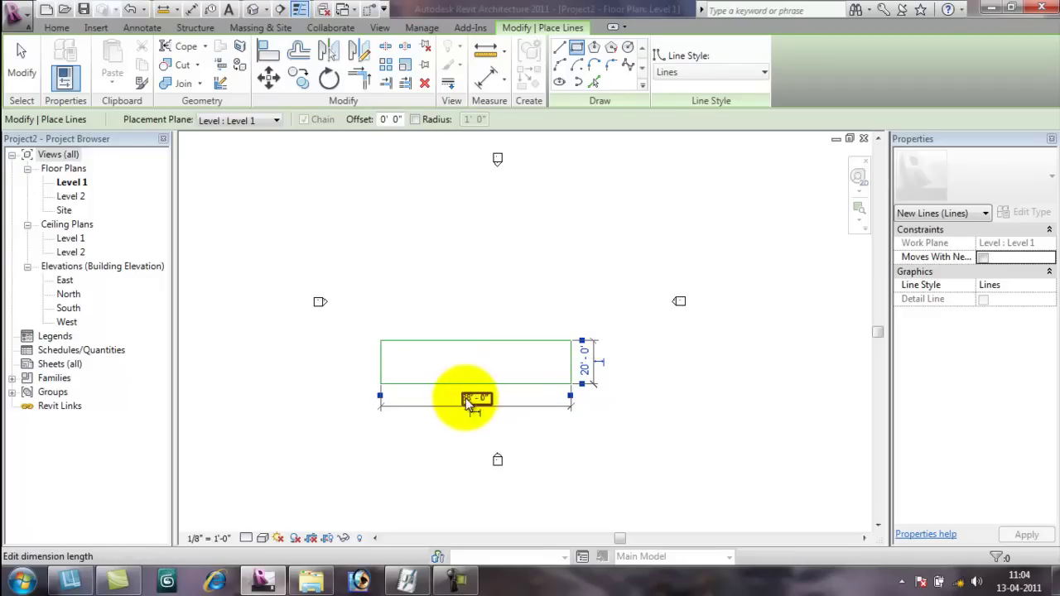
pyautogui.press('Return')
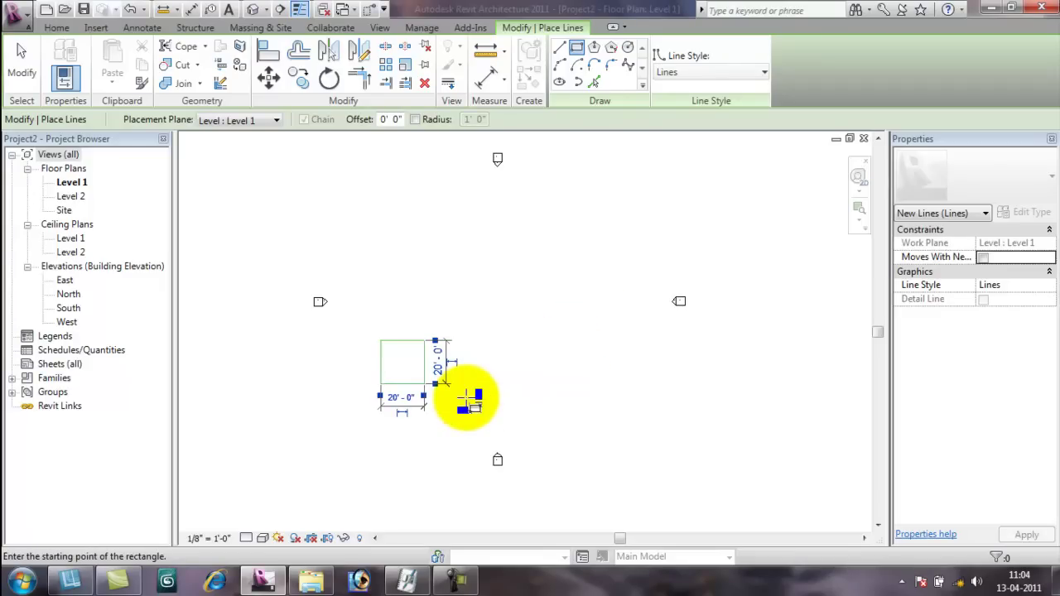
pyautogui.press('Escape')
pyautogui.press('Escape')
pyautogui.scroll(5, 385, 381)
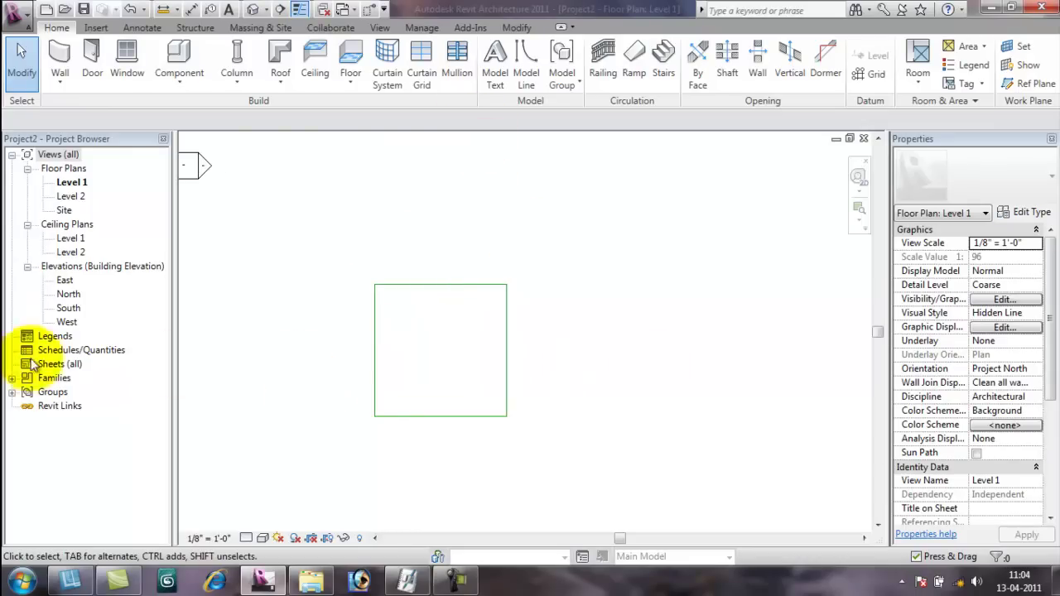
# Offset copies of the square's left edge at 2' spacing until vertical lines fill the square.
pyautogui.click(377, 362)
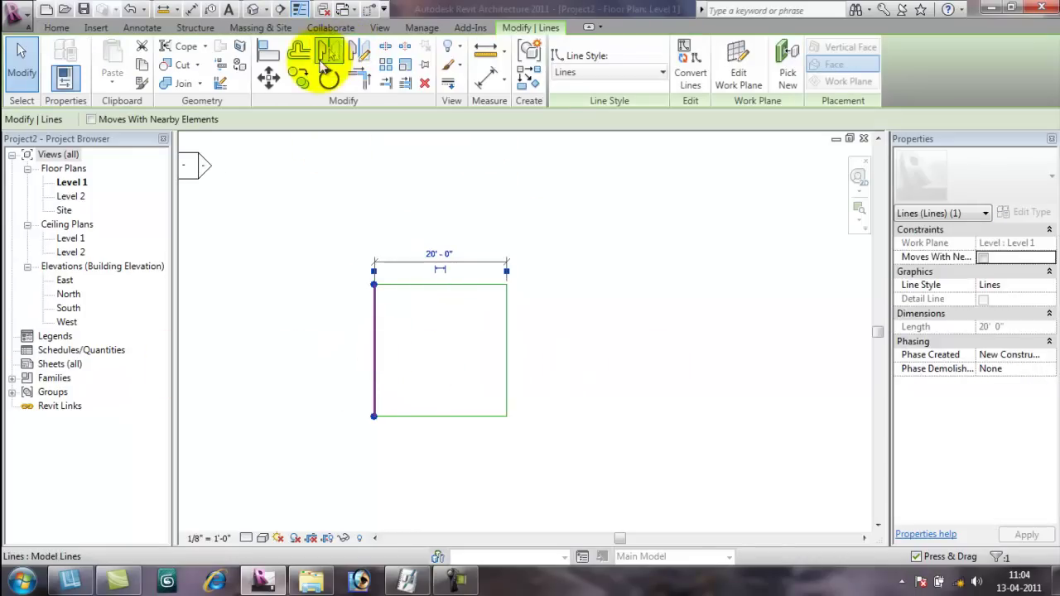
pyautogui.click(298, 51)
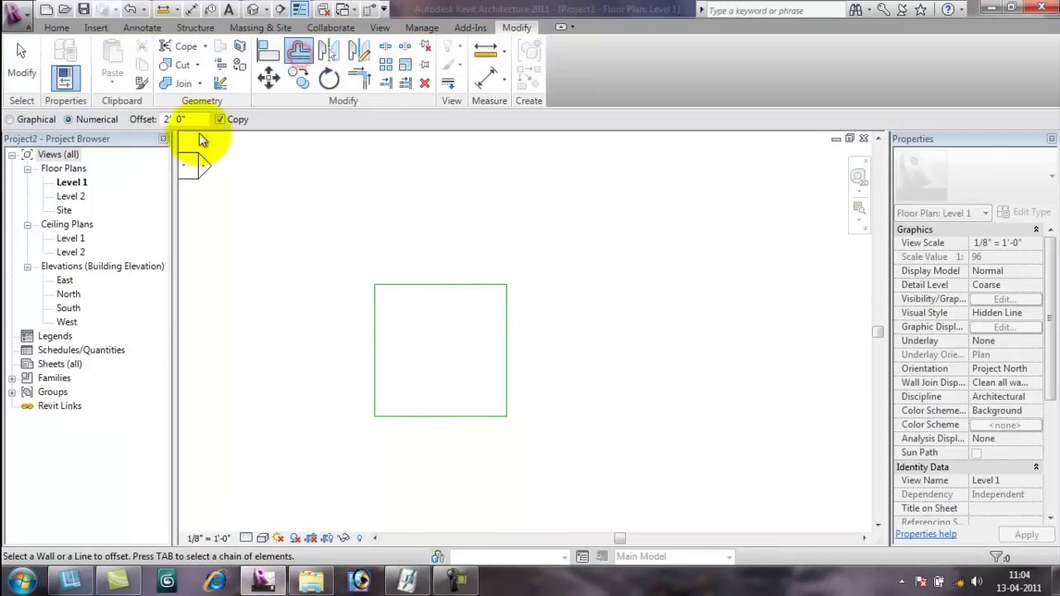
pyautogui.click(376, 344)
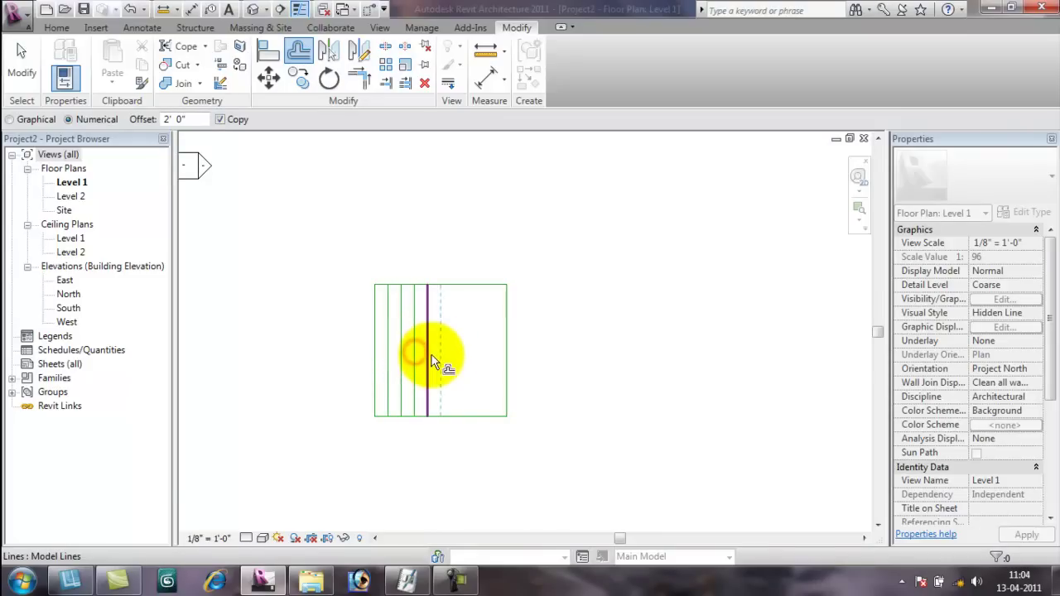
pyautogui.click(430, 356)
pyautogui.click(442, 365)
pyautogui.click(454, 365)
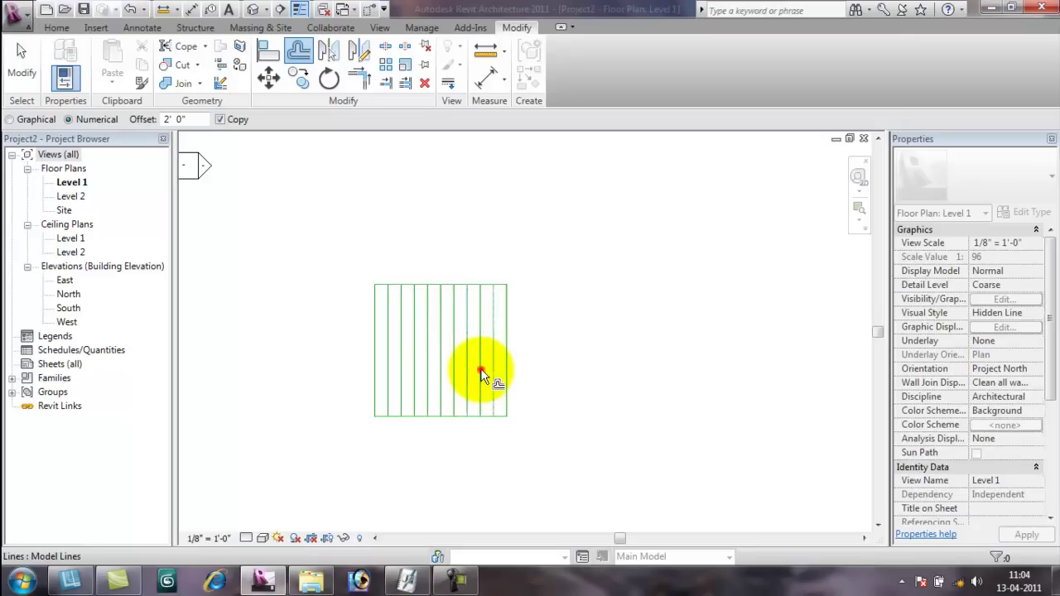
pyautogui.click(481, 369)
# Offset copies of the square's upper edge downward at 2' spacing to complete the grid of cells.
pyautogui.click(421, 291)
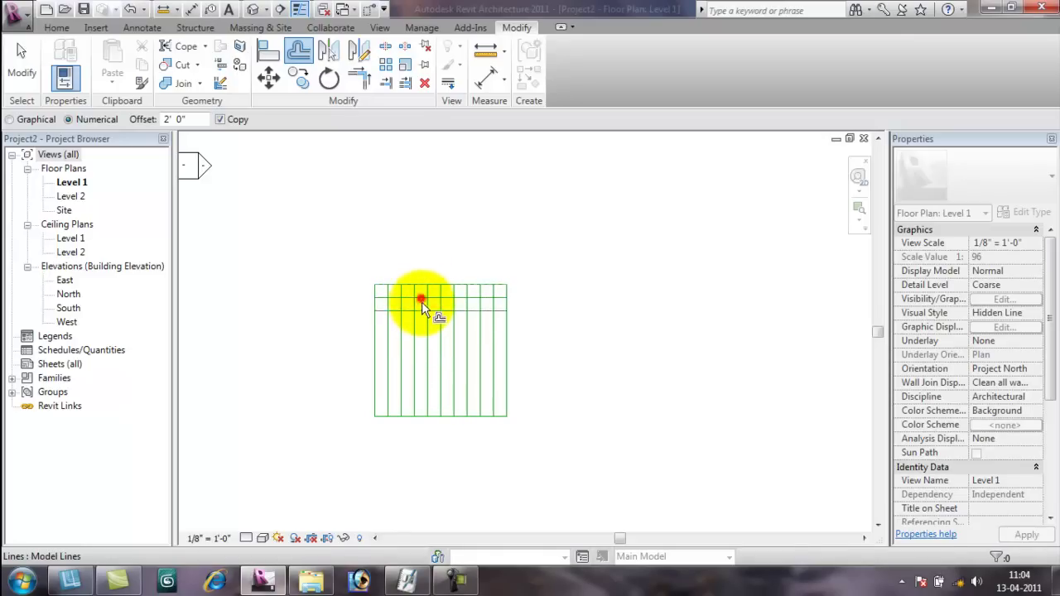
pyautogui.click(421, 302)
pyautogui.click(422, 312)
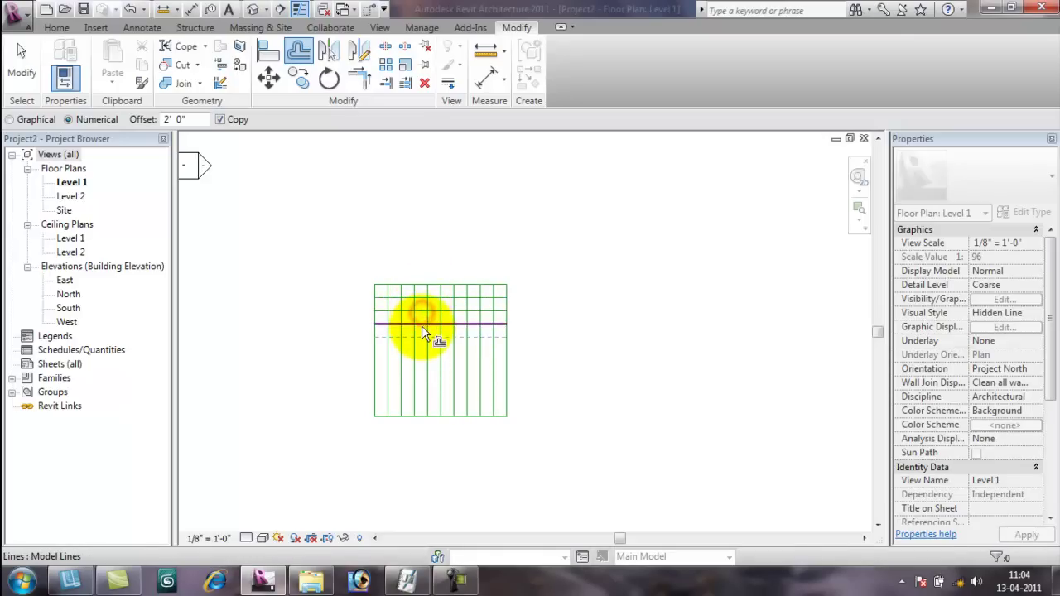
pyautogui.click(421, 324)
pyautogui.click(421, 341)
pyautogui.click(420, 353)
pyautogui.click(419, 363)
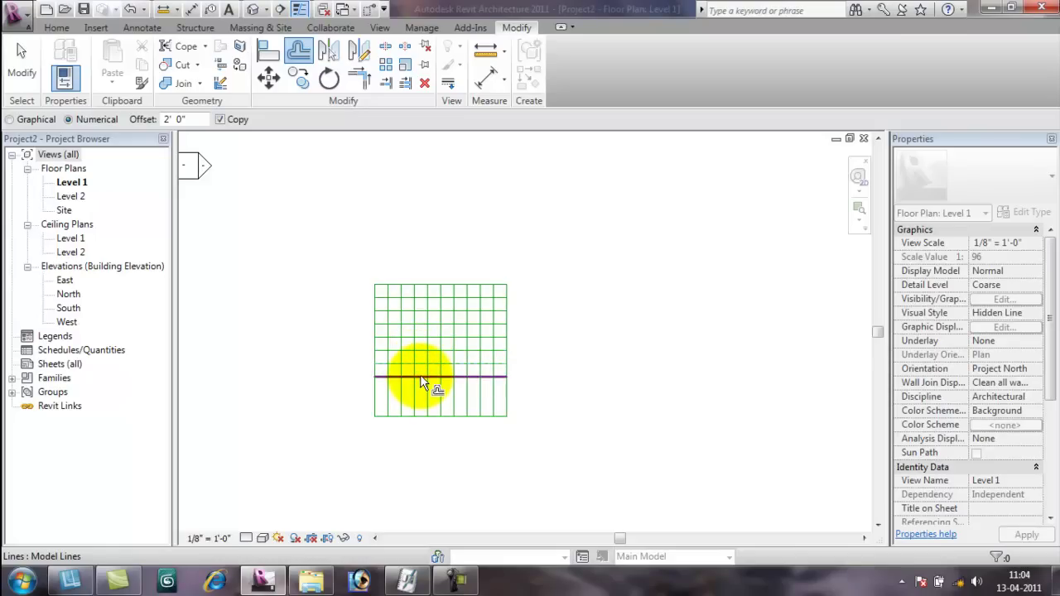
pyautogui.click(420, 376)
pyautogui.click(421, 391)
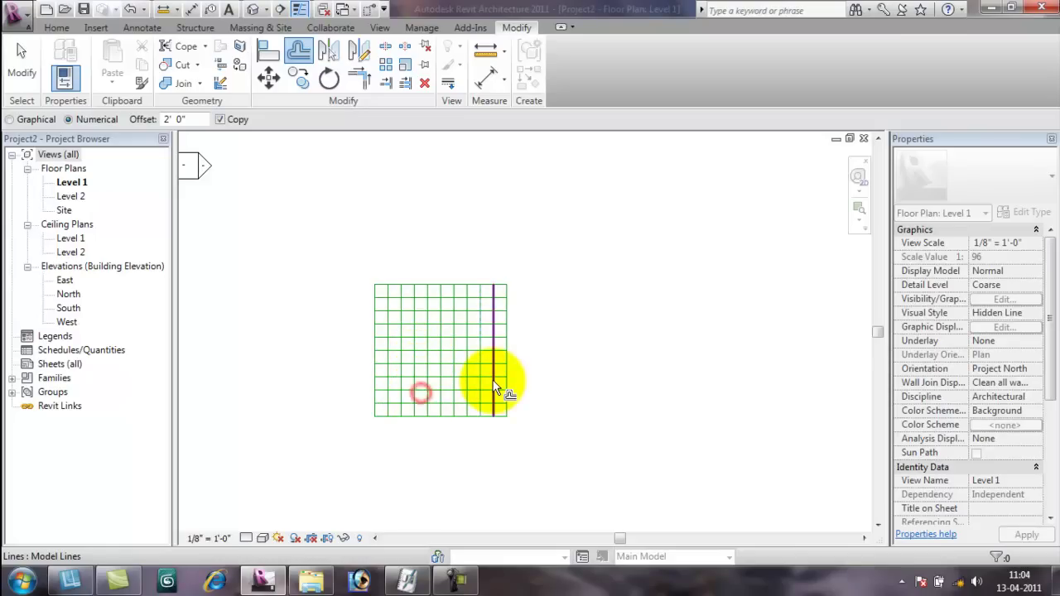
pyautogui.press('Escape')
pyautogui.press('Escape')
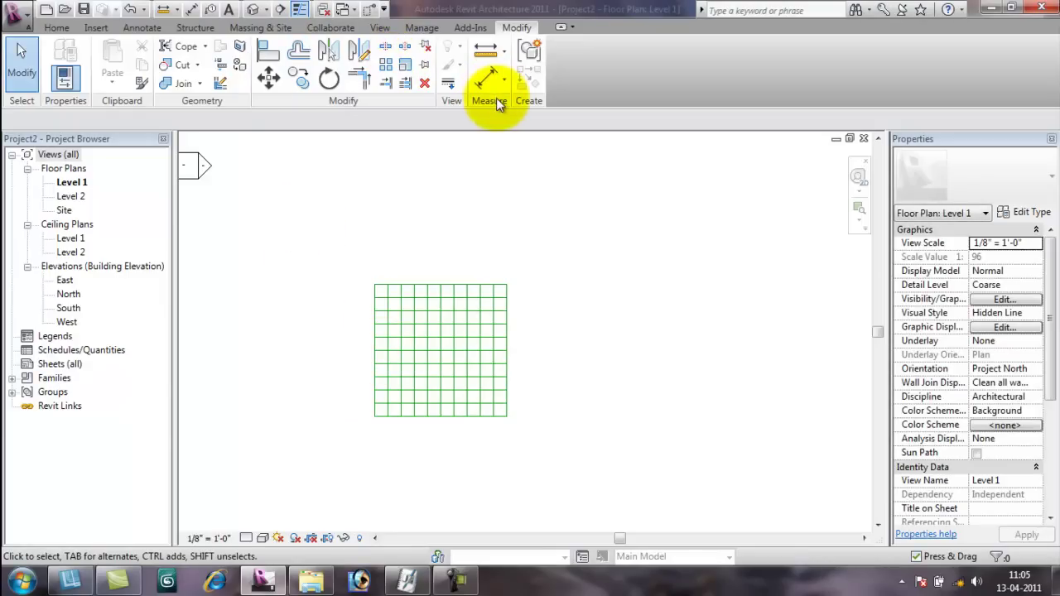
# Draw diagonal model lines cutting off the outer corners of the grid's upper-left and upper-right corner cells.
pyautogui.press('l')
pyautogui.press('i')
pyautogui.scroll(4, 393, 300)
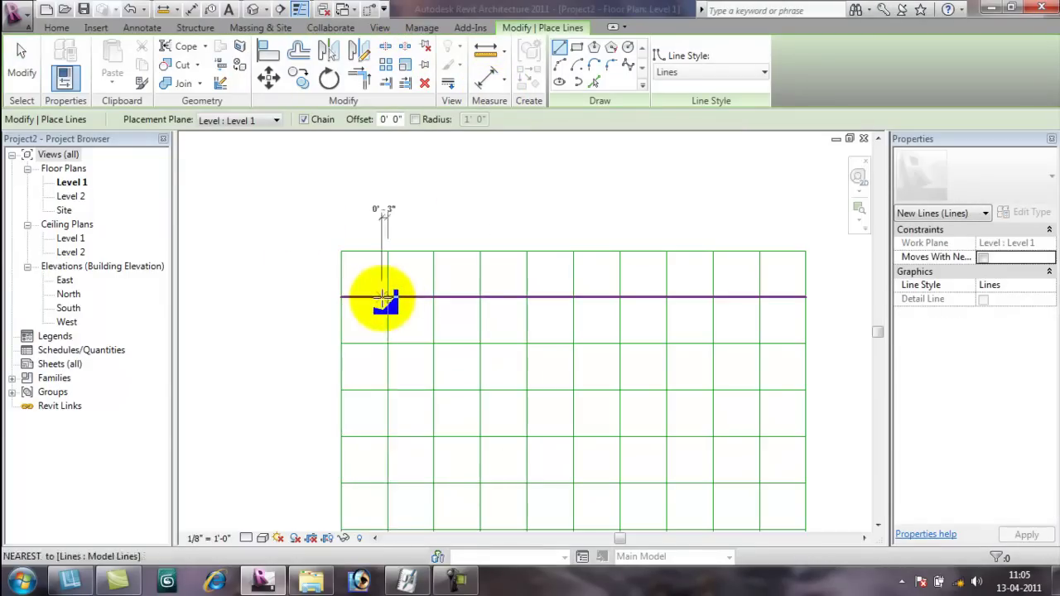
pyautogui.click(387, 296)
pyautogui.press('Escape')
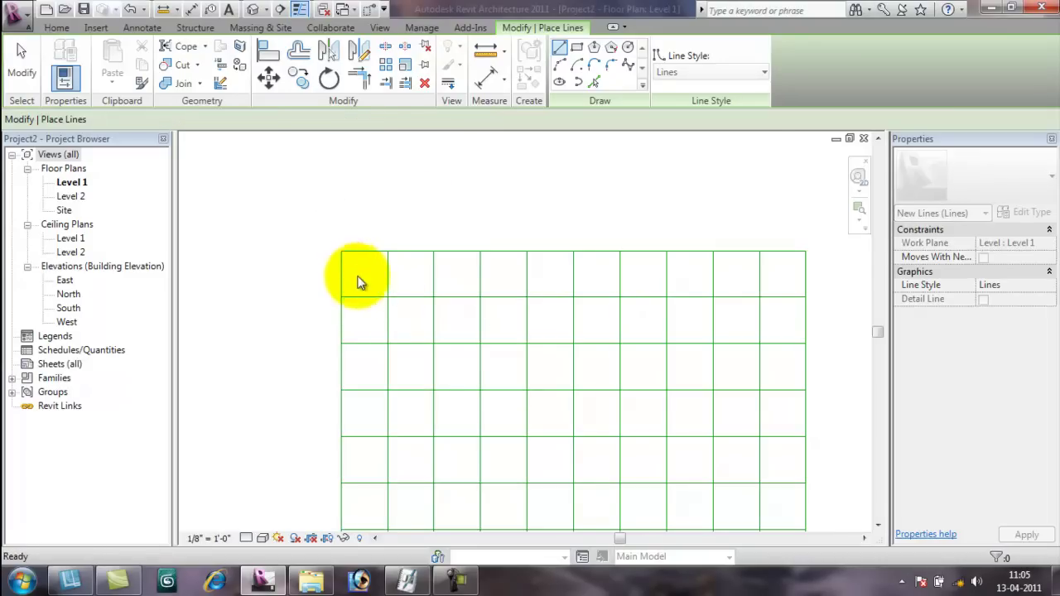
pyautogui.click(346, 296)
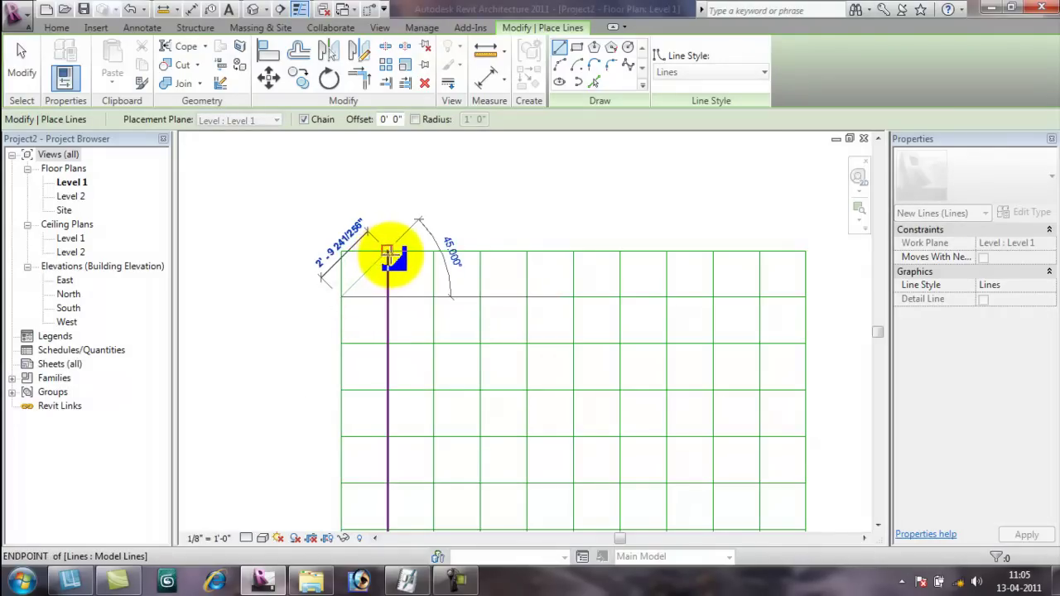
pyautogui.click(388, 252)
pyautogui.press('Escape')
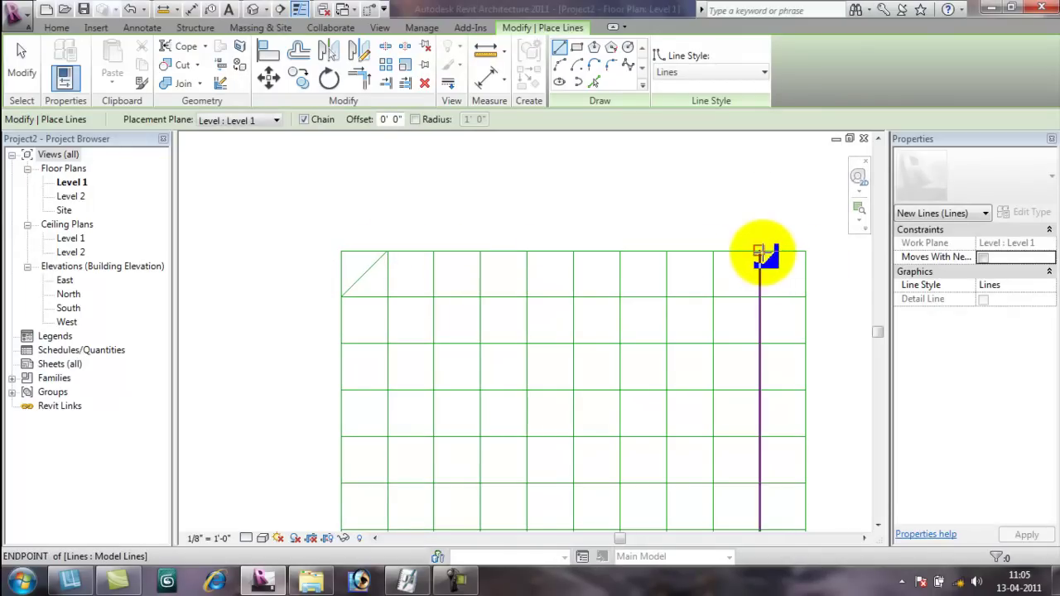
pyautogui.click(760, 253)
pyautogui.click(805, 296)
pyautogui.press('Escape')
# Draw matching diagonal model lines across the grid's lower-left and lower-right corner cells.
pyautogui.scroll(-5, 725, 307)
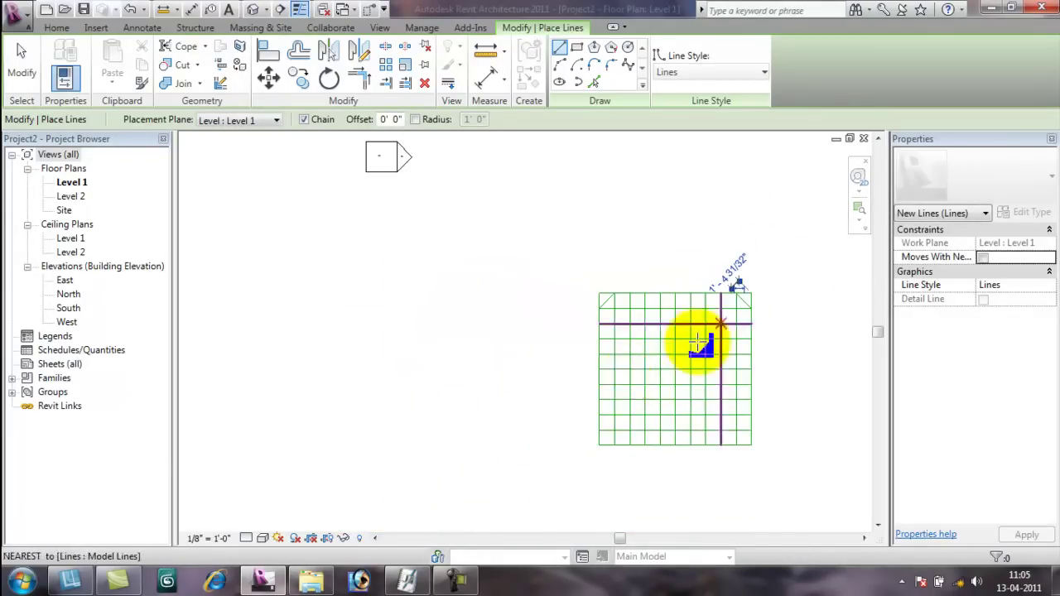
pyautogui.moveTo(568, 352); pyautogui.dragTo(516, 367, button='middle')
pyautogui.scroll(3, 516, 367)
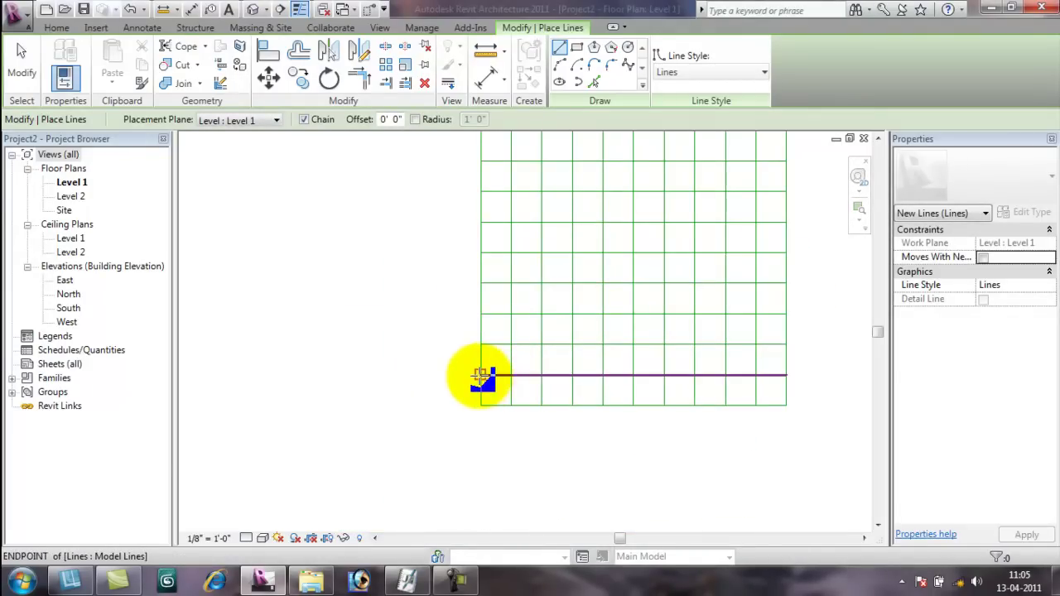
pyautogui.click(480, 375)
pyautogui.click(511, 405)
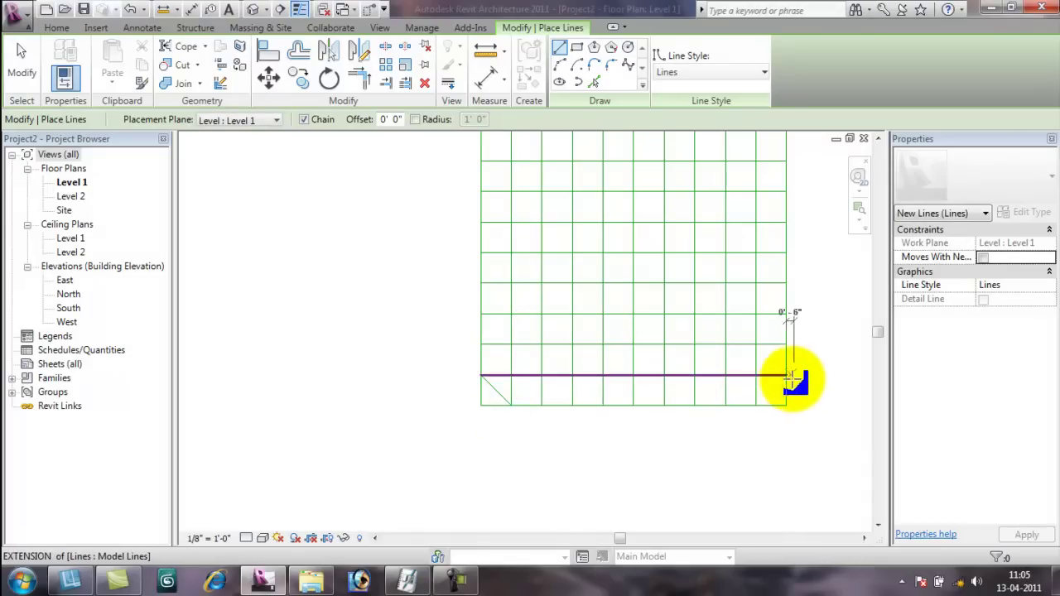
pyautogui.click(757, 406)
pyautogui.press('Escape')
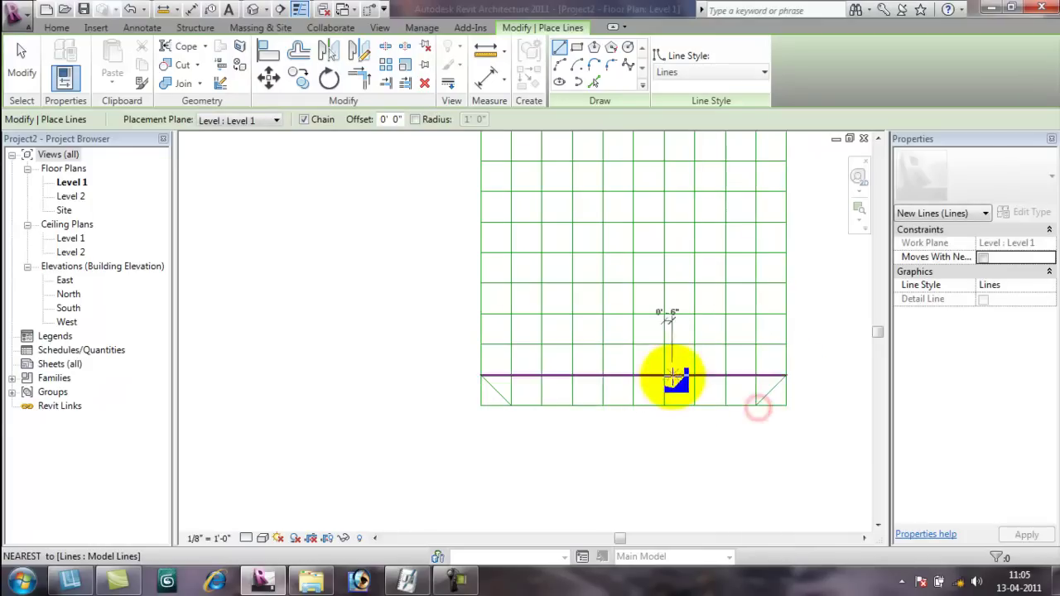
# Draw a model-line rectangle inside the grid, running through the midpoints of the four corner diagonals.
pyautogui.scroll(-3, 654, 341)
pyautogui.moveTo(654, 341); pyautogui.dragTo(560, 355, button='middle')
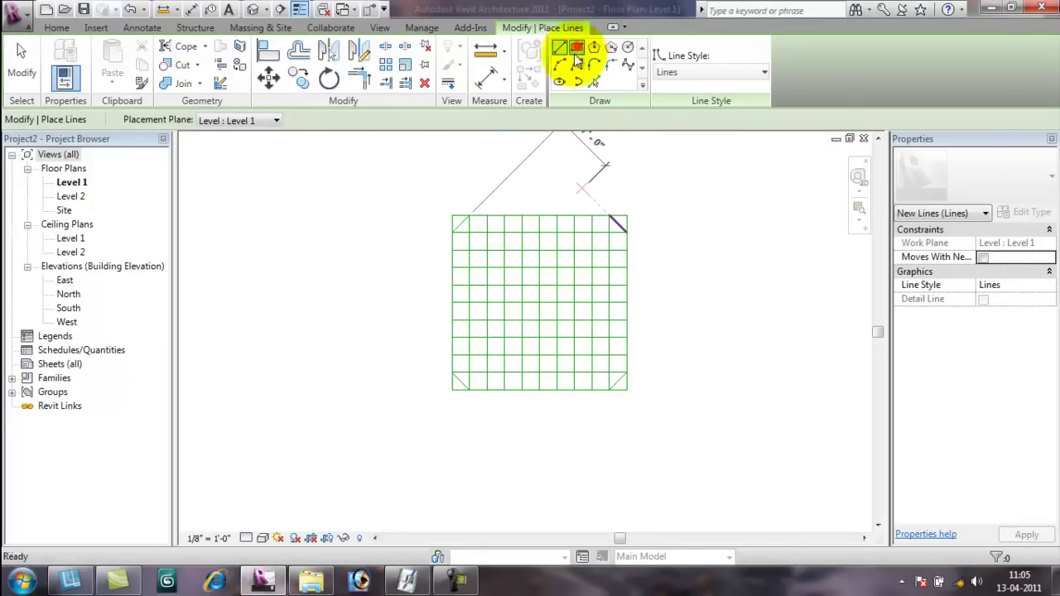
pyautogui.click(577, 48)
pyautogui.click(460, 225)
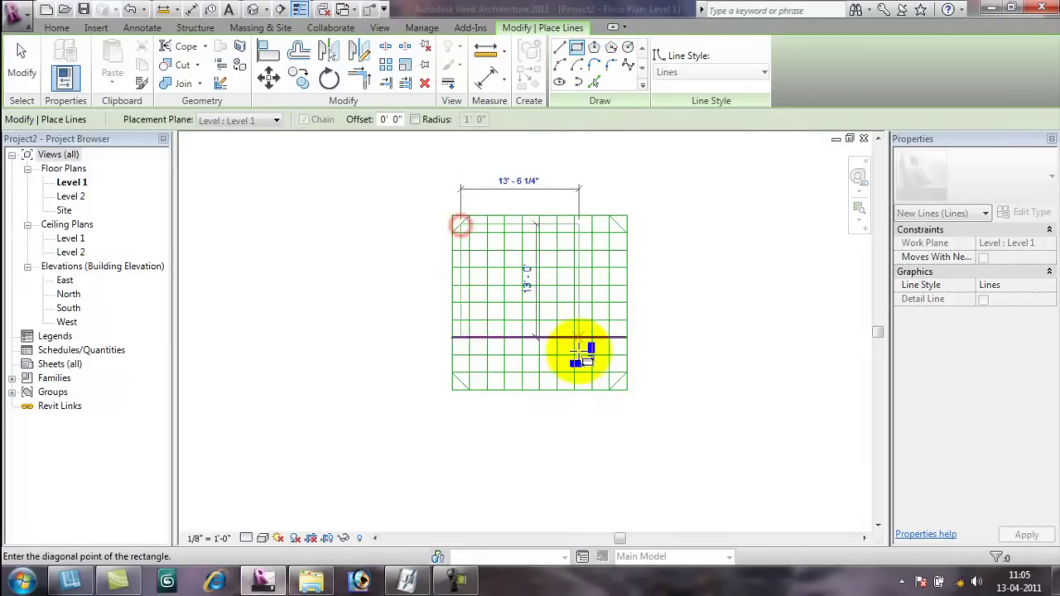
pyautogui.click(617, 384)
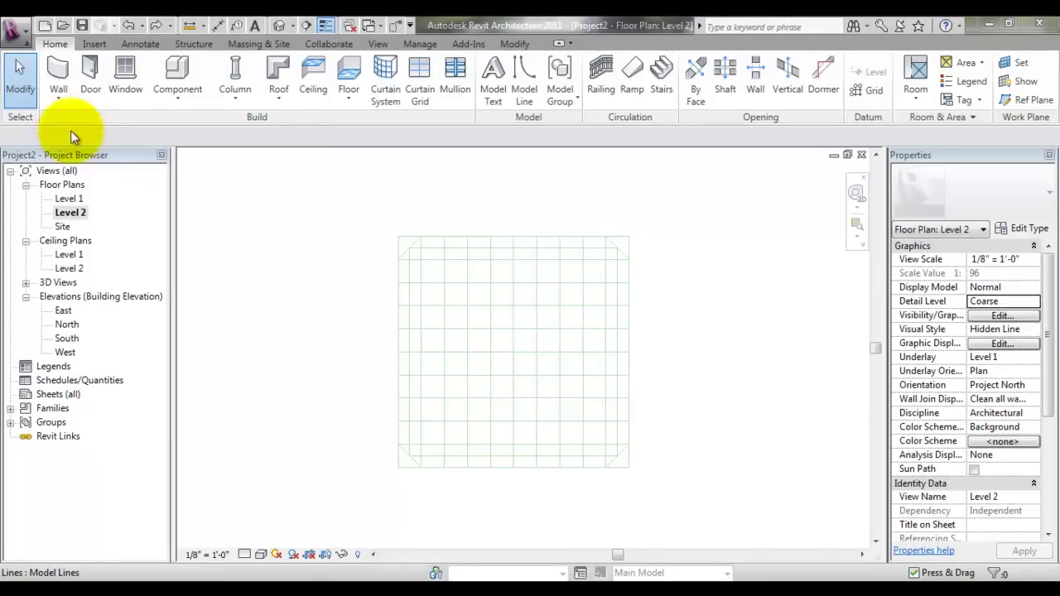
# Start an in-place mass named Mass 1 without saving the project.
pyautogui.click(258, 43)
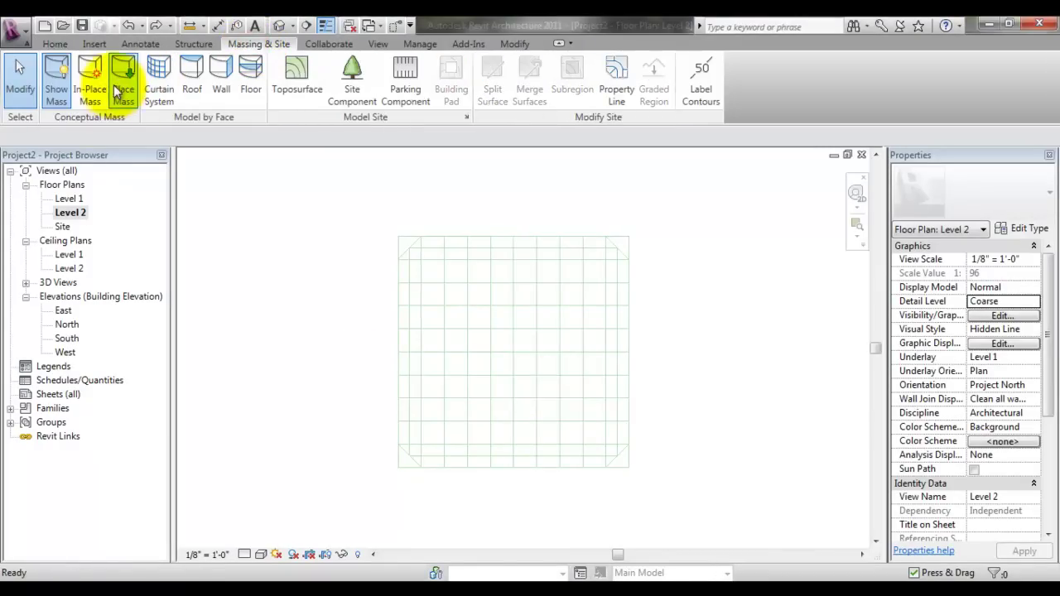
pyautogui.click(87, 66)
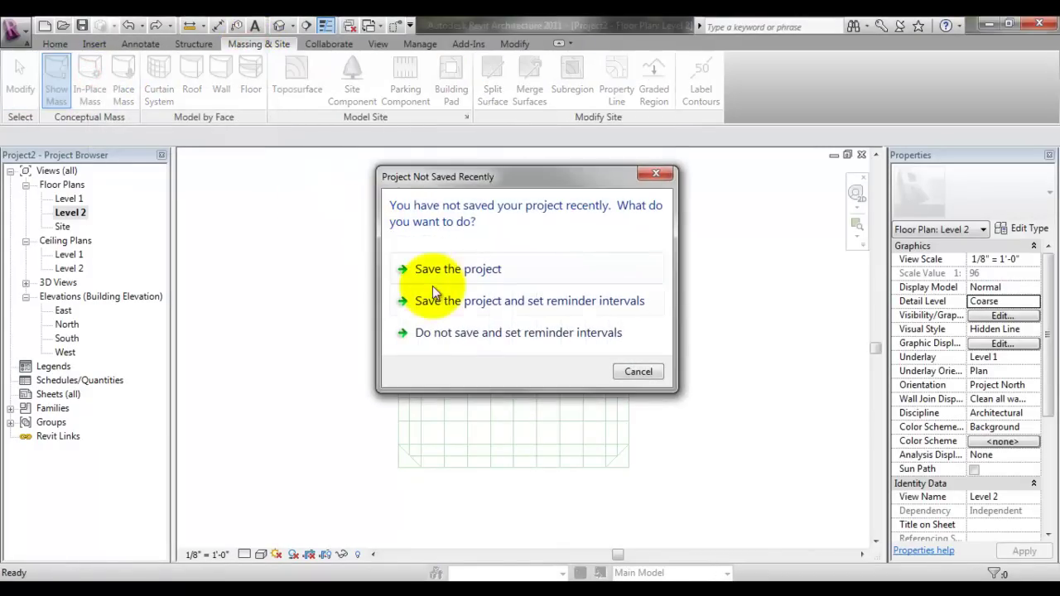
pyautogui.click(651, 373)
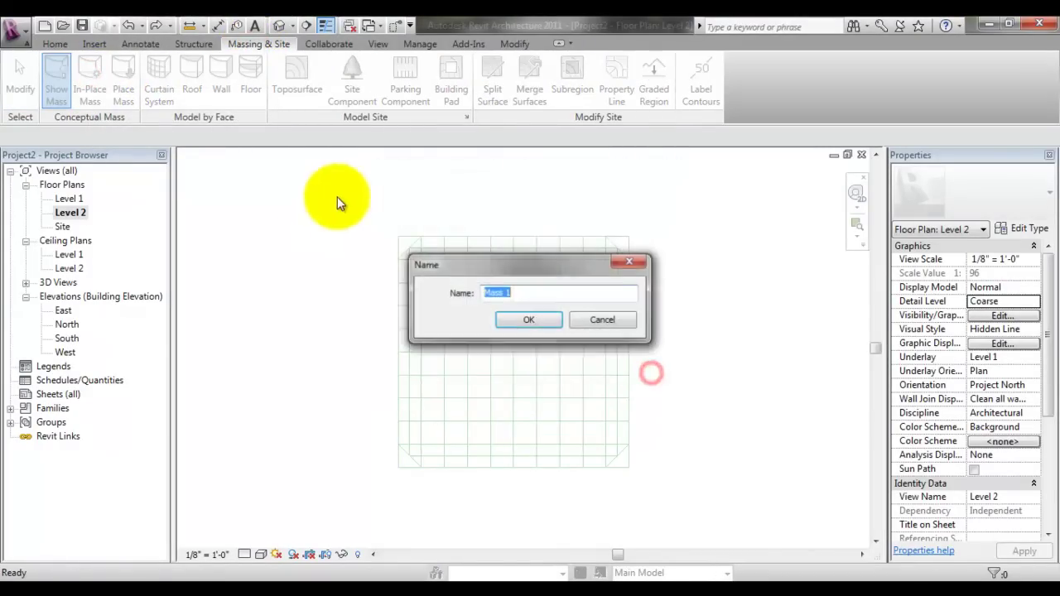
pyautogui.click(520, 323)
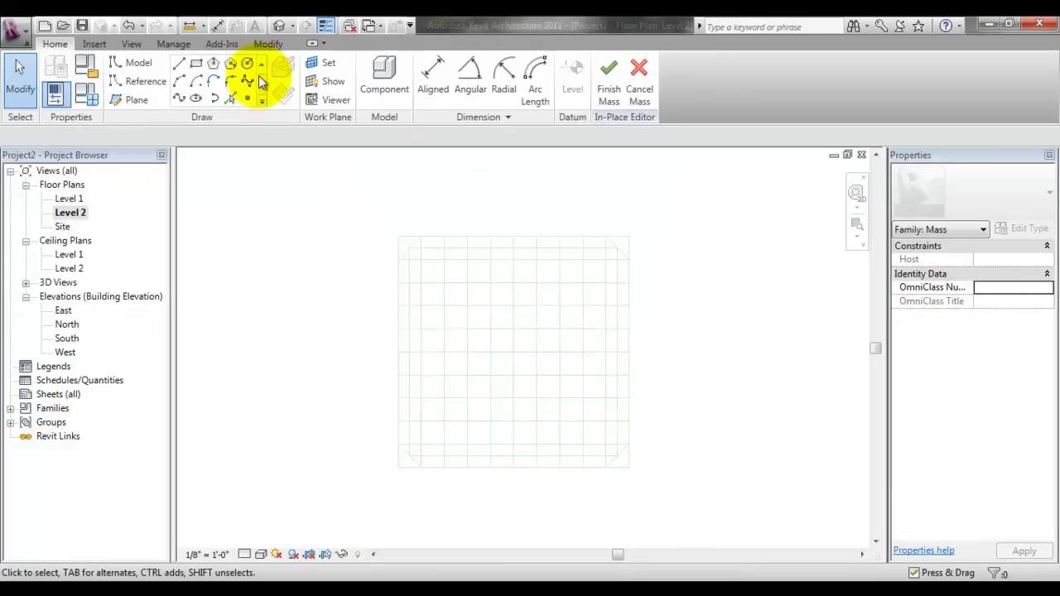
# Trace the grid's outer square with a rectangle on Level 2 and create a solid form from it.
pyautogui.click(196, 64)
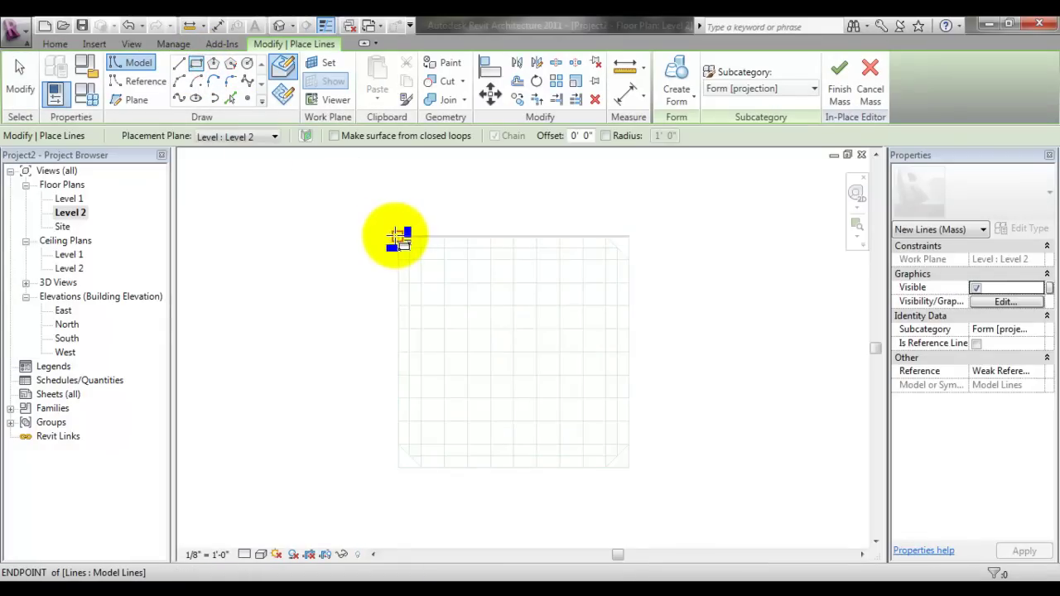
pyautogui.click(395, 236)
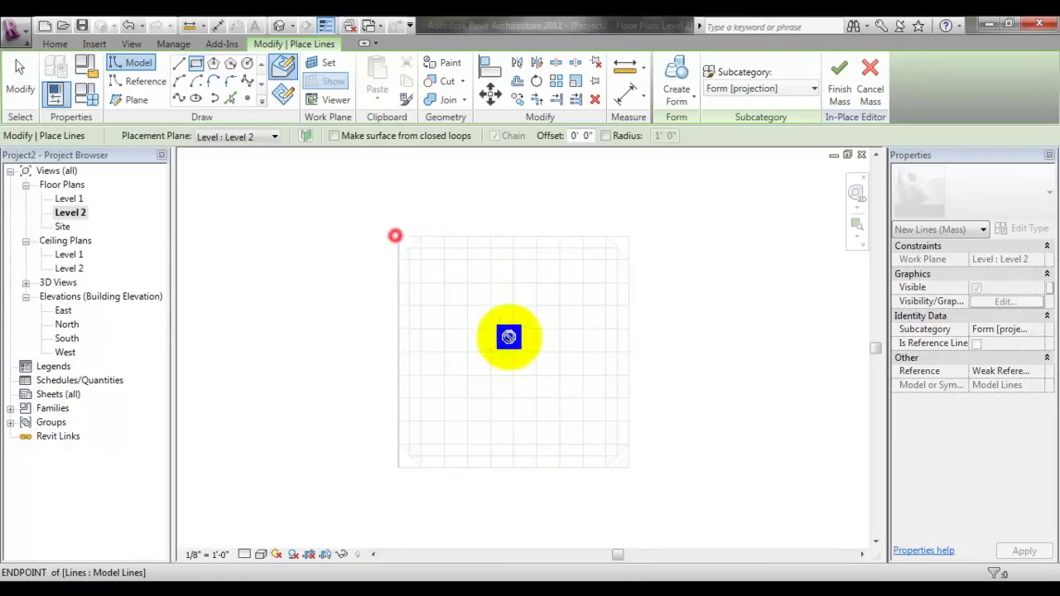
pyautogui.click(629, 467)
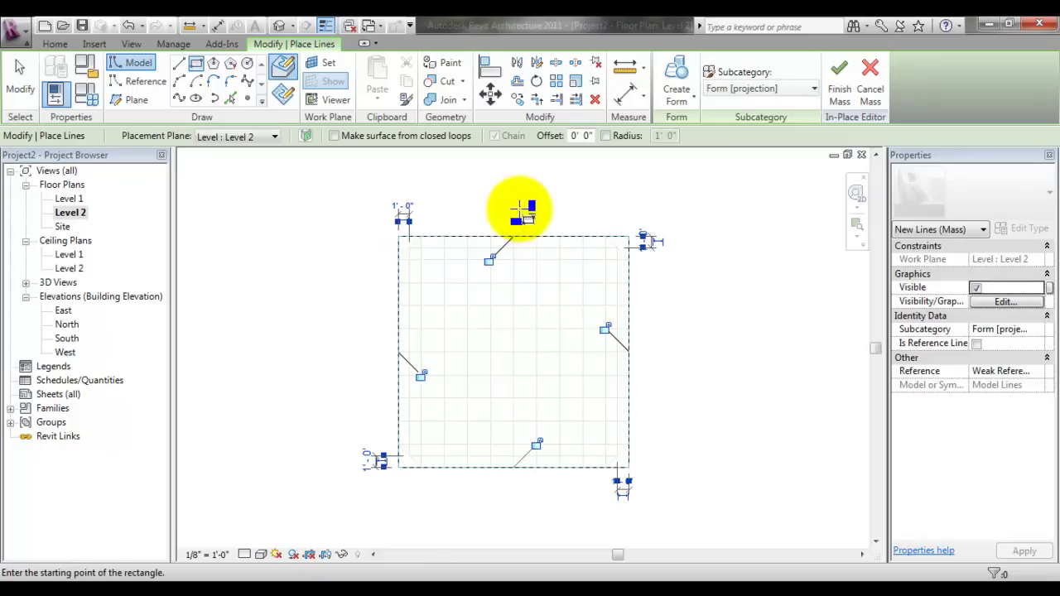
pyautogui.click(674, 85)
pyautogui.click(681, 124)
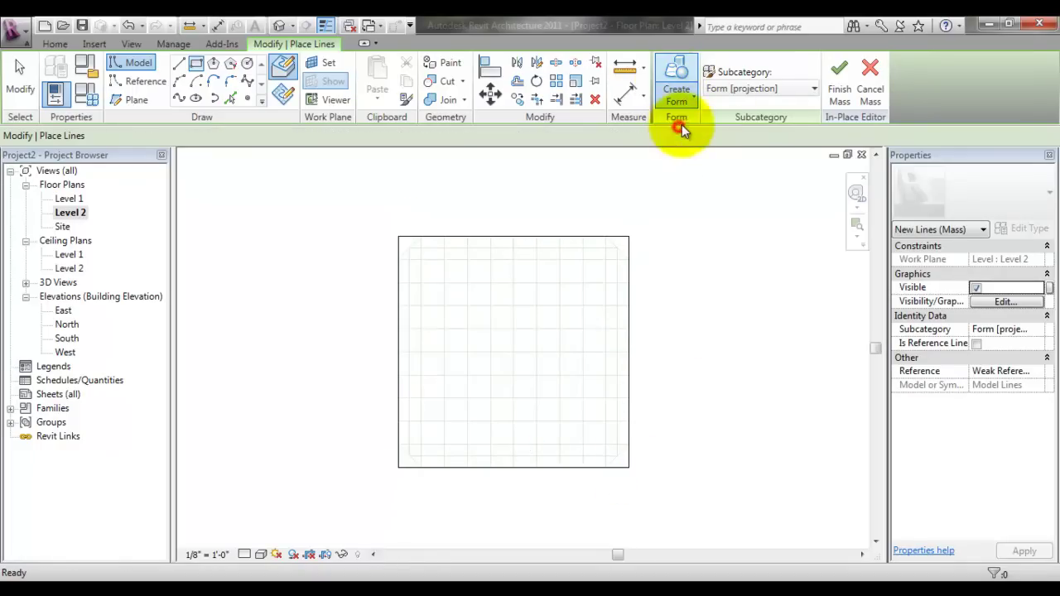
# In the South elevation, lower the form's top face until the form is about 1'-4" thick.
pyautogui.doubleClick(67, 338)
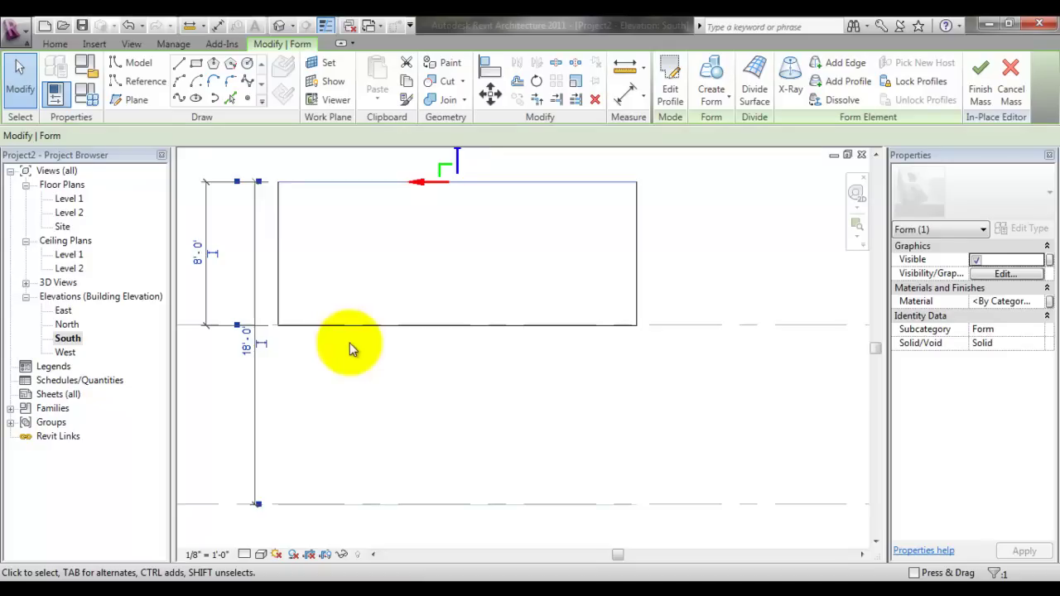
pyautogui.scroll(-2, 350, 343)
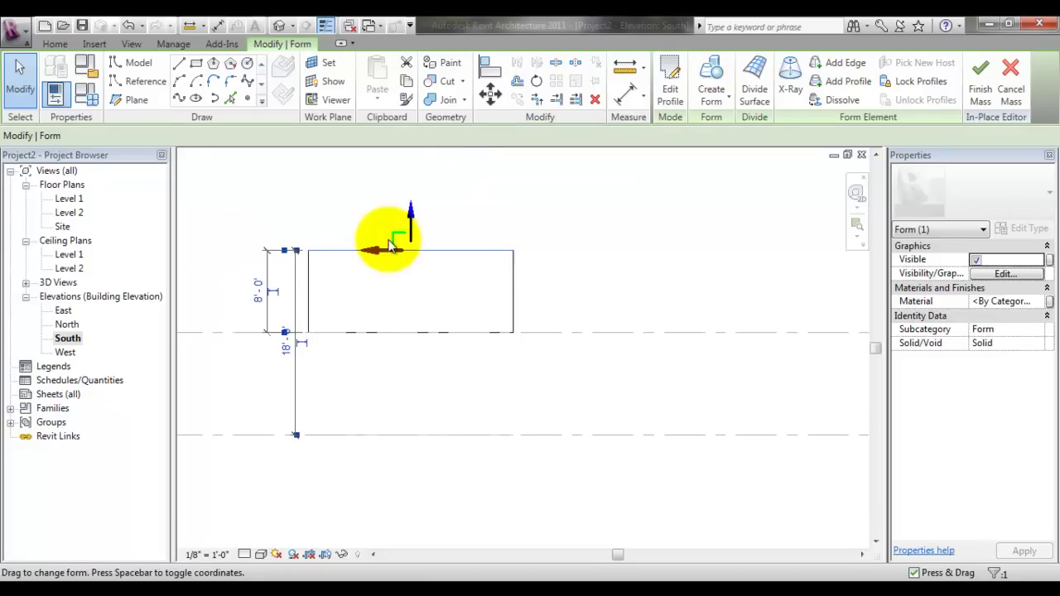
pyautogui.click(282, 27)
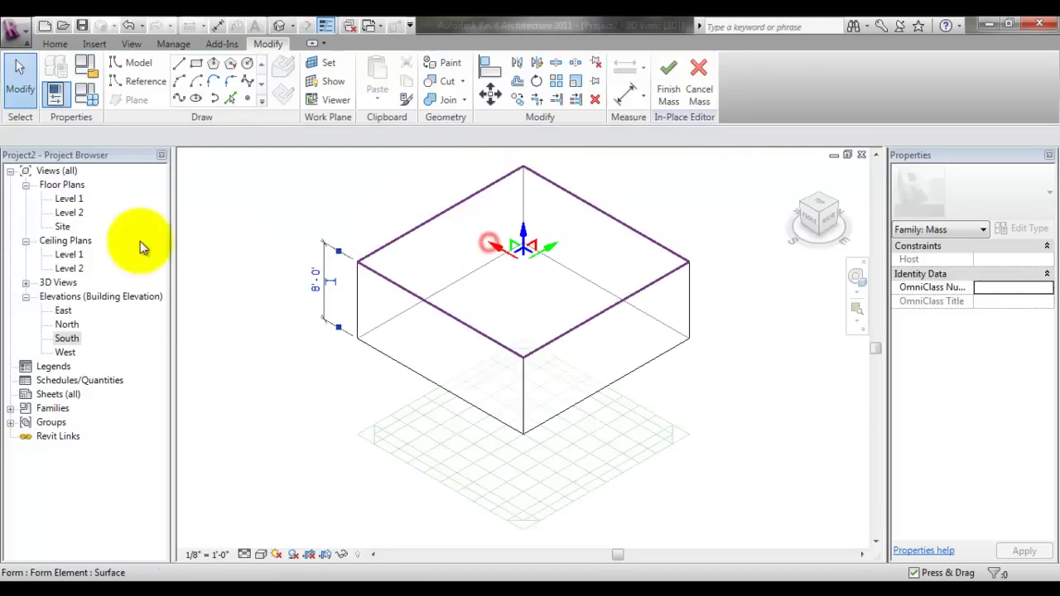
pyautogui.doubleClick(66, 338)
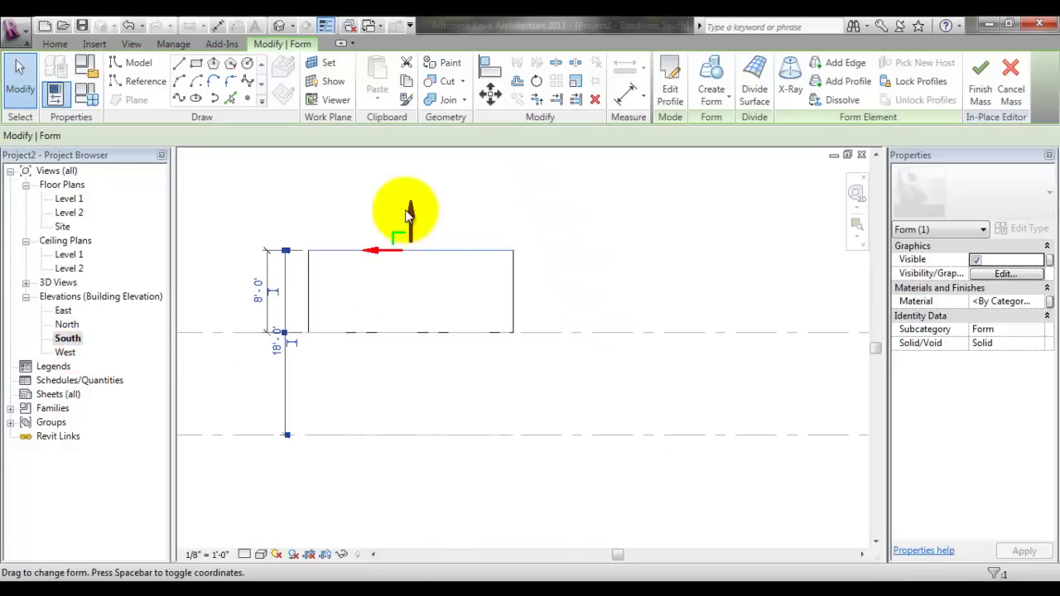
pyautogui.moveTo(413, 217); pyautogui.dragTo(416, 280)
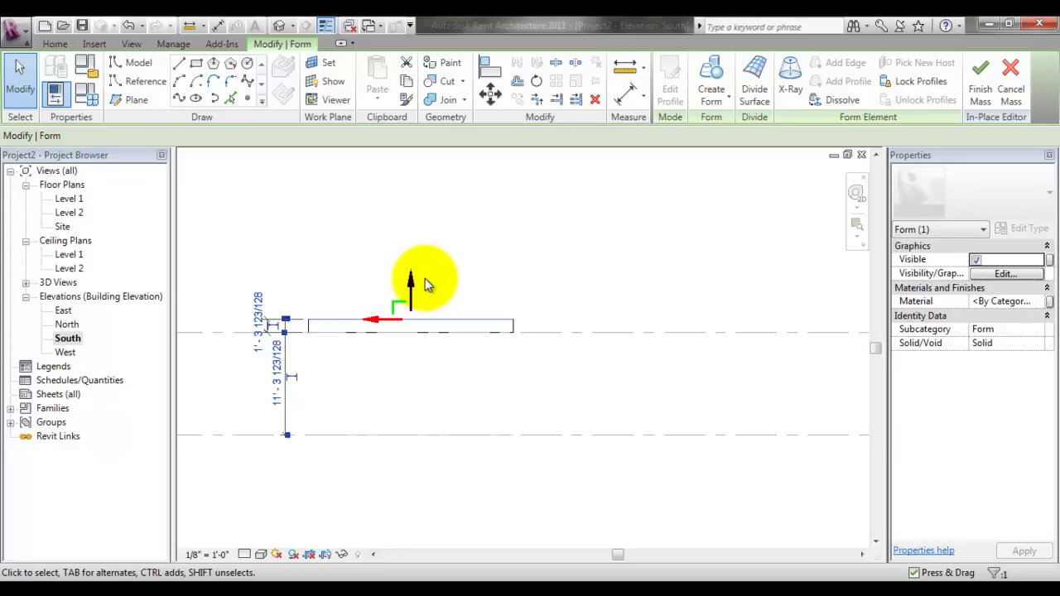
# In the 3D view, select the form's bottom face and divide its surface.
pyautogui.click(279, 27)
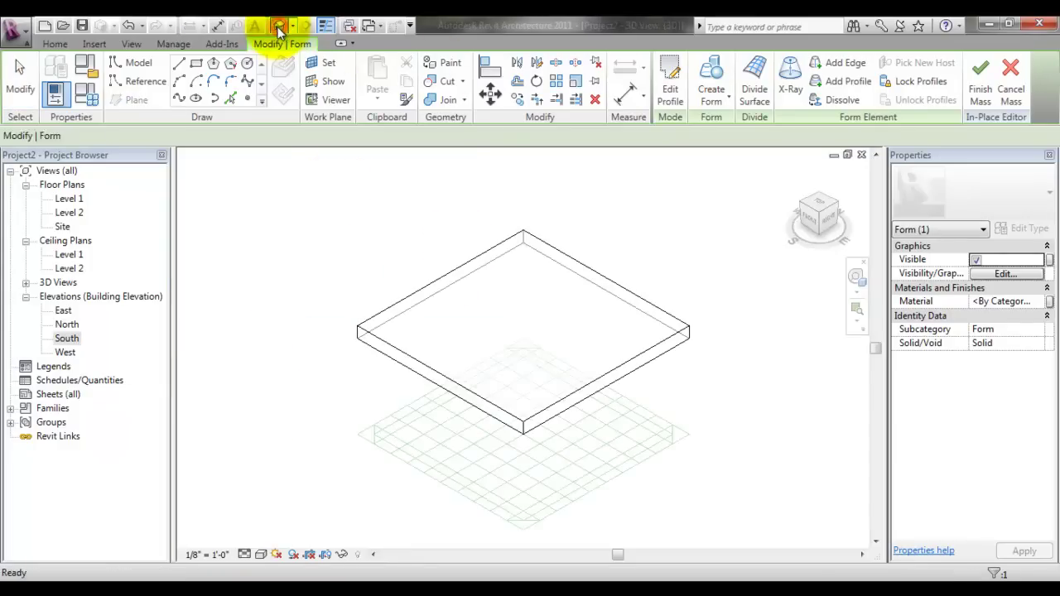
pyautogui.keyDown('shift'); pyautogui.moveTo(512, 497); pyautogui.dragTo(544, 300, button='middle'); pyautogui.keyUp('shift')
pyautogui.click(542, 299)
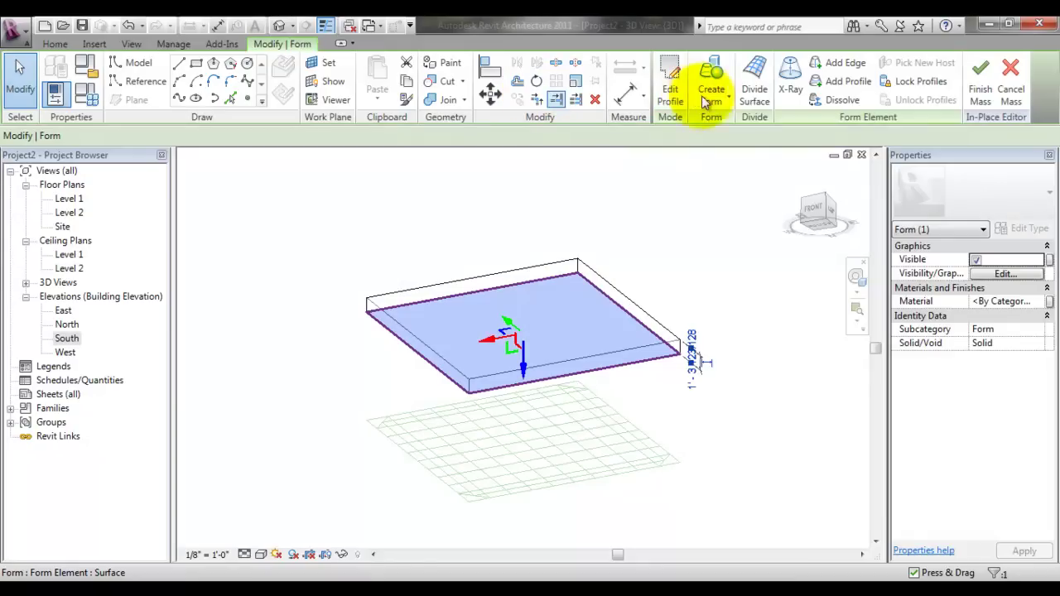
pyautogui.click(753, 87)
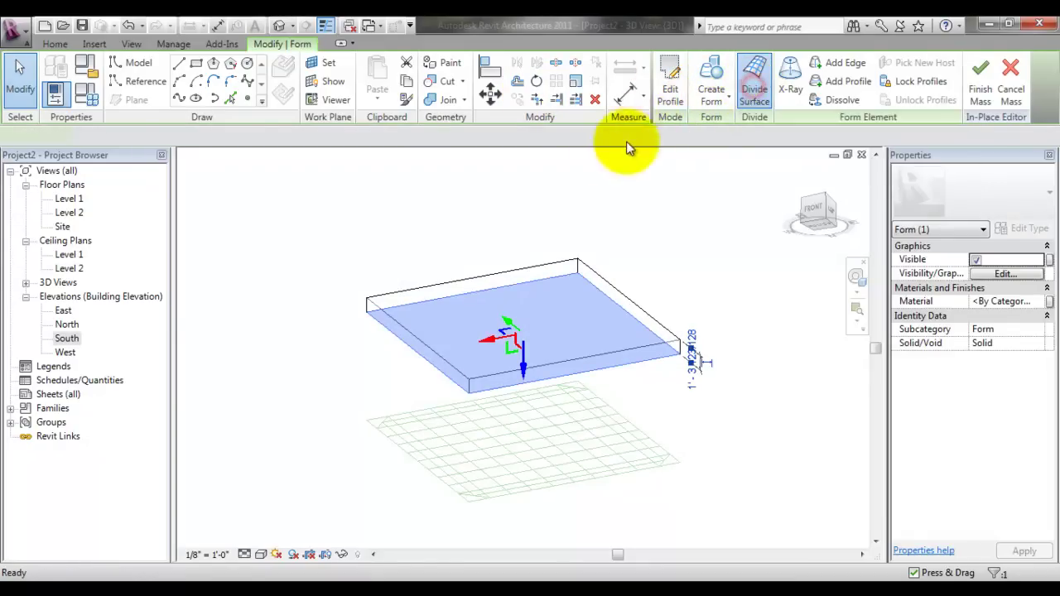
# Set both the U Grid and V Grid numbers of the divided surface to 10.
pyautogui.moveTo(257, 138); pyautogui.dragTo(215, 137)
pyautogui.write('10')
pyautogui.press('Return')
pyautogui.moveTo(535, 137); pyautogui.dragTo(504, 139)
pyautogui.write('10')
pyautogui.press('Return')
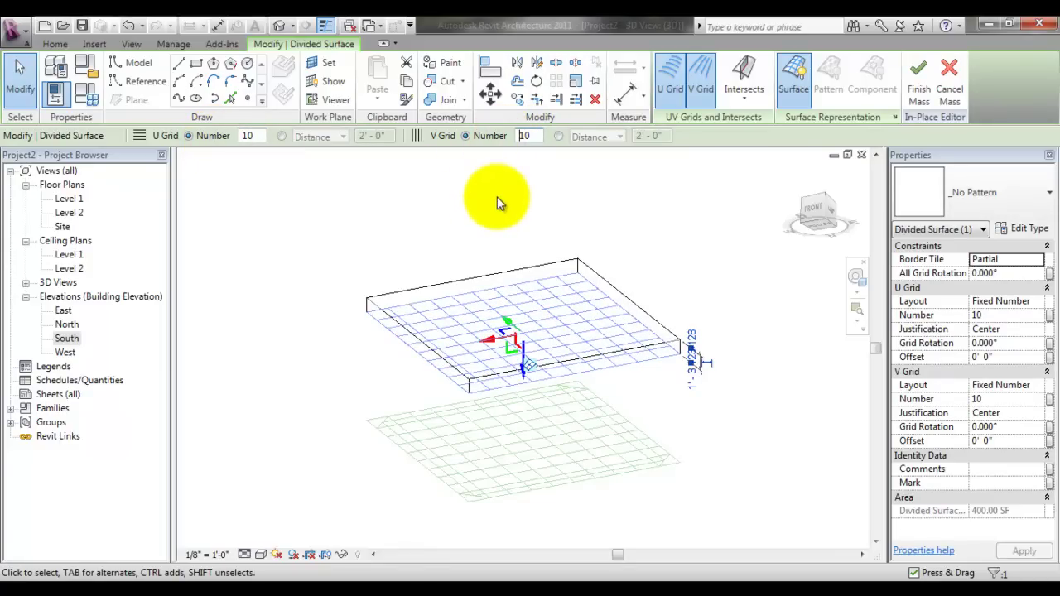
# Close the hidden views and load the Pyramid curtain panel family into the project.
pyautogui.click(377, 27)
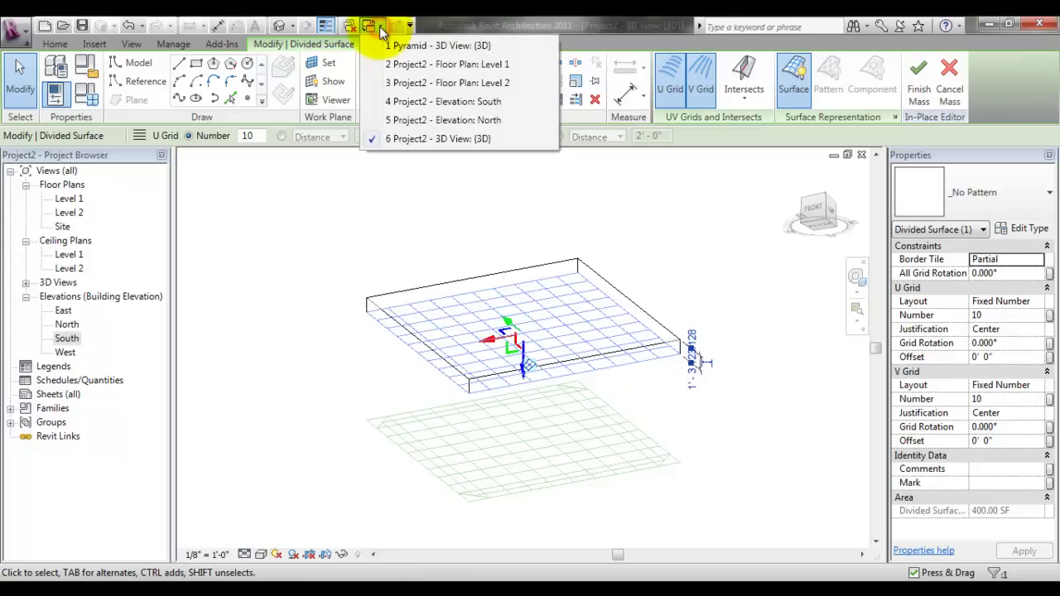
pyautogui.click(352, 28)
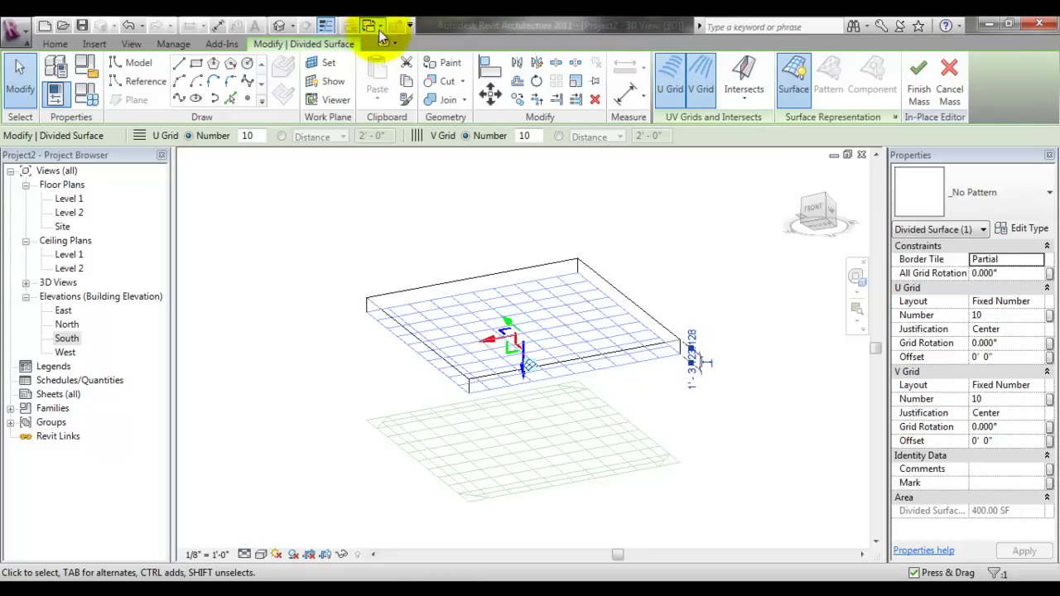
pyautogui.click(377, 27)
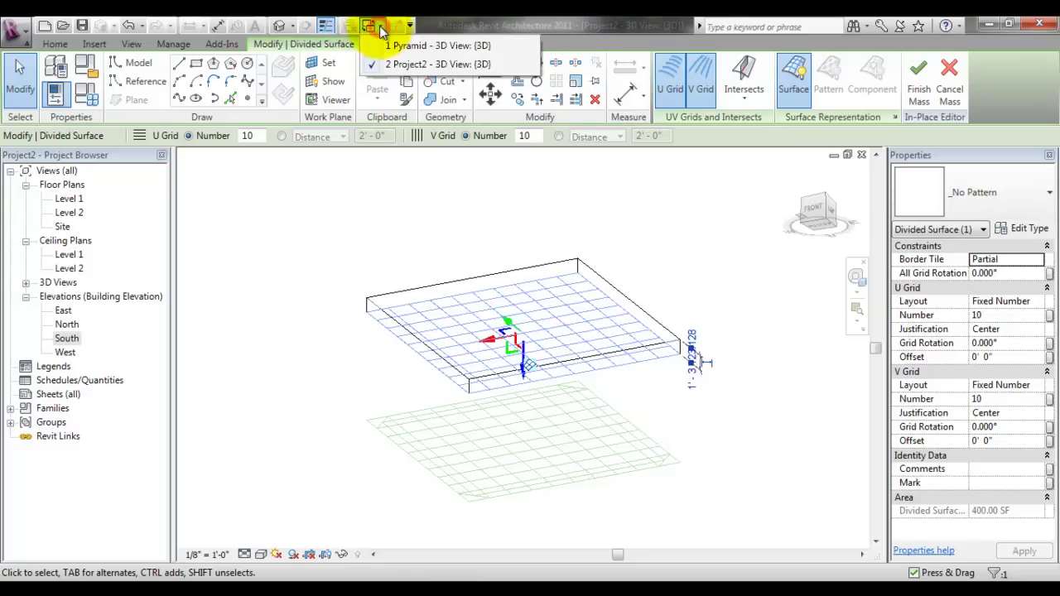
pyautogui.click(427, 47)
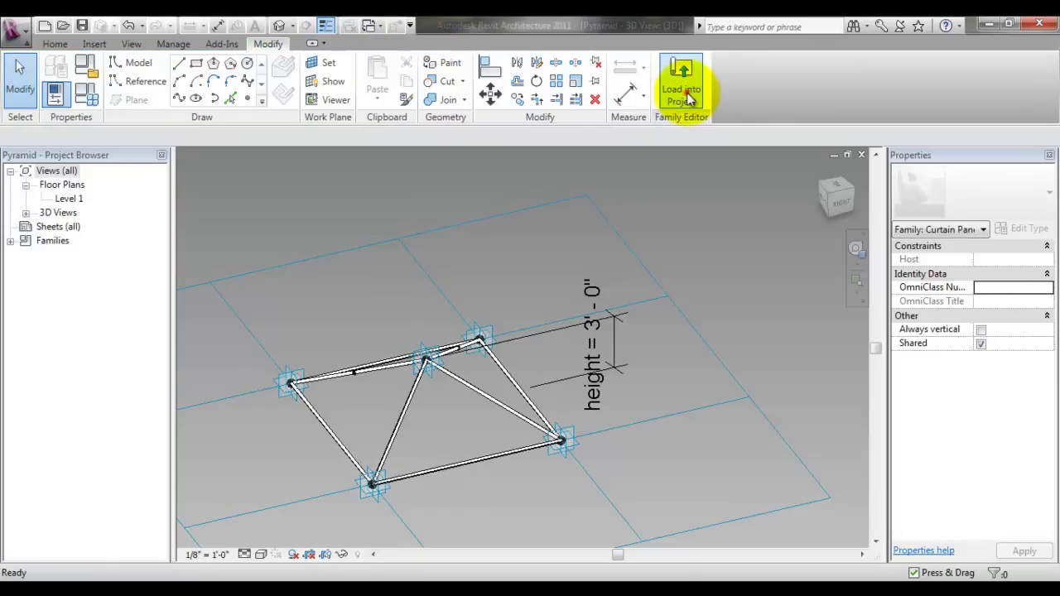
pyautogui.click(683, 92)
# Apply the Pyramid type to the divided bottom surface.
pyautogui.click(530, 294)
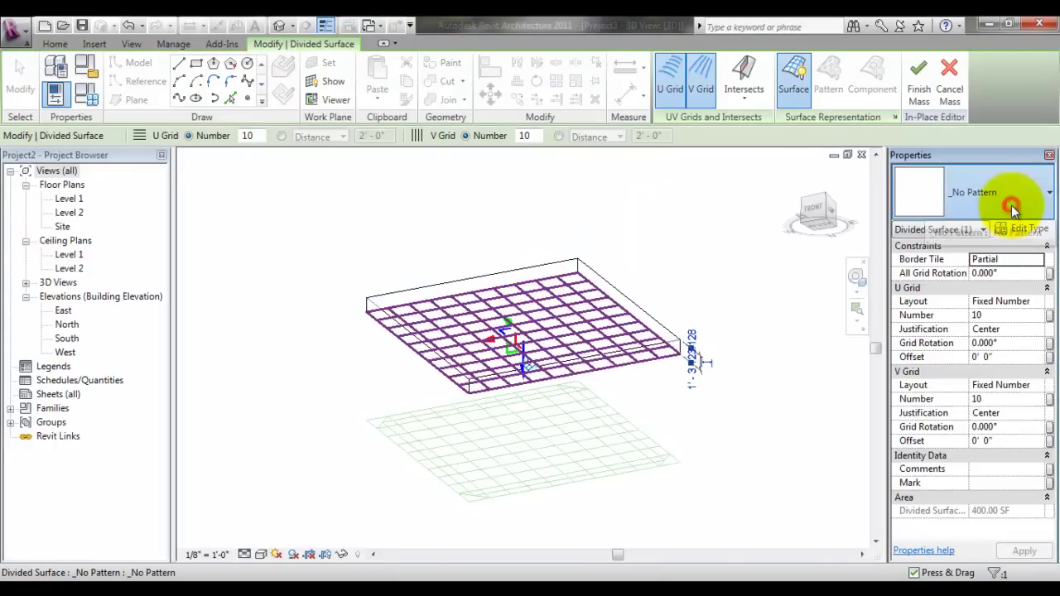
pyautogui.click(1012, 205)
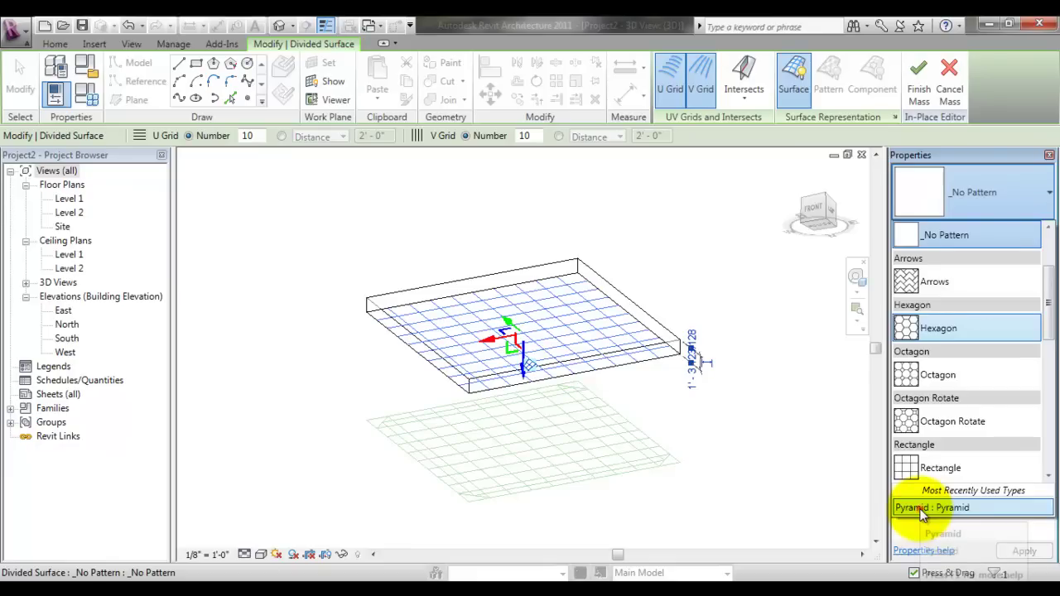
pyautogui.click(922, 509)
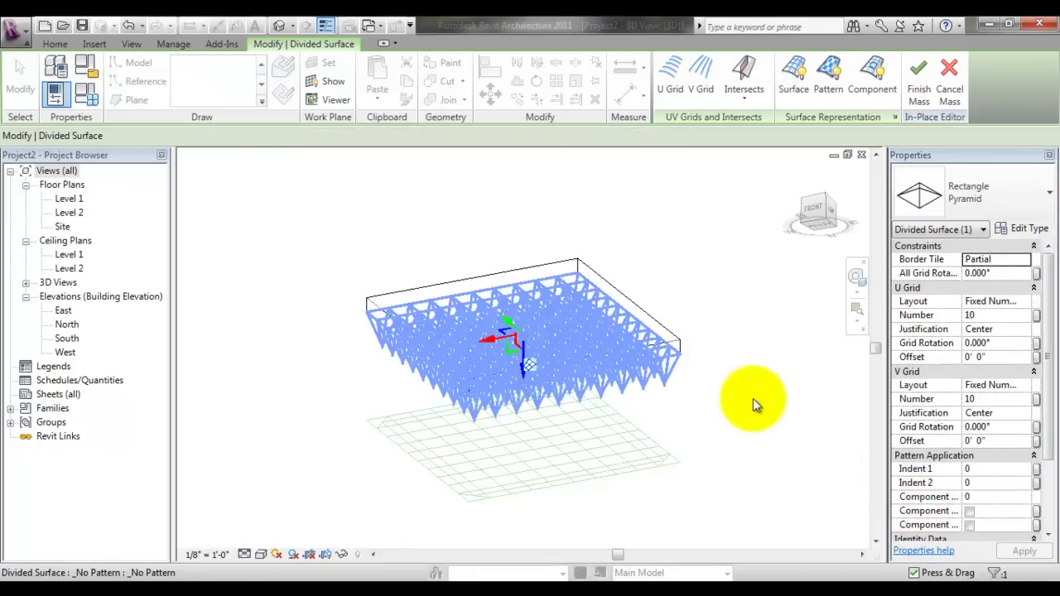
# Set the height type parameter of the Pyramid panel to 2'.
pyautogui.click(1036, 230)
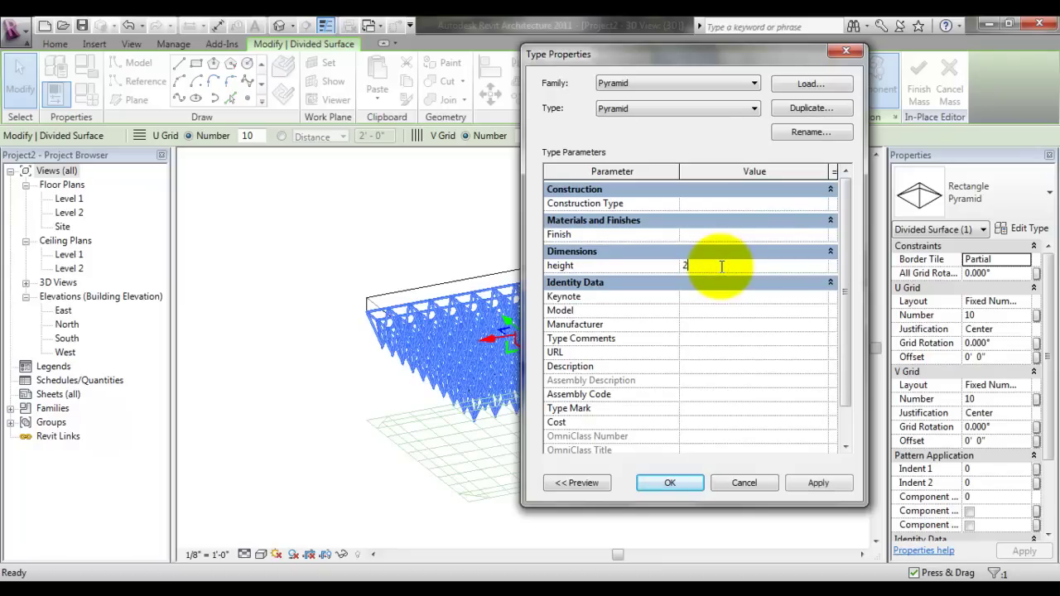
pyautogui.click(670, 485)
pyautogui.click(698, 443)
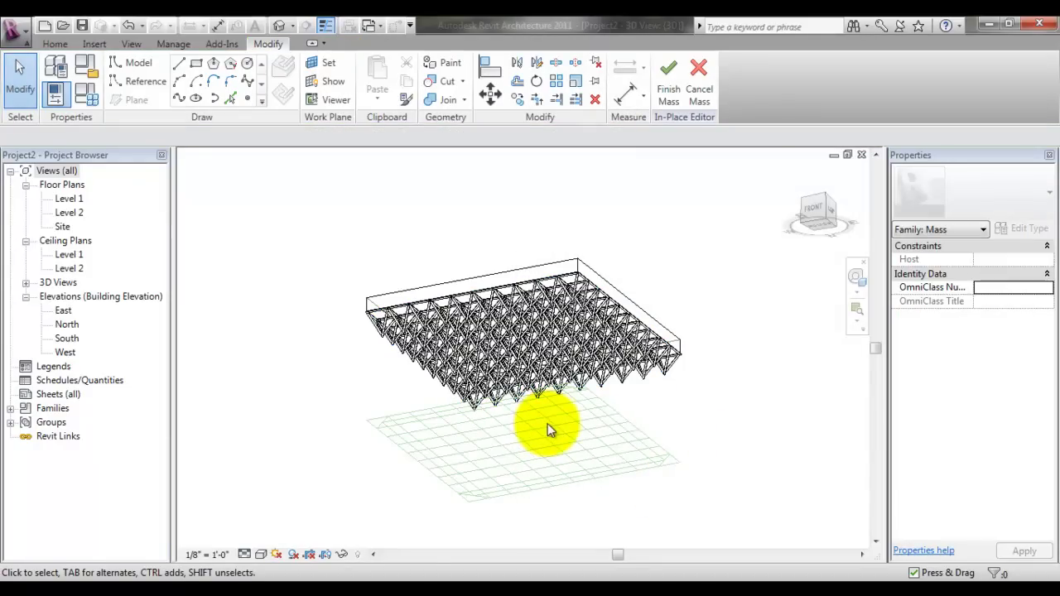
# In the South elevation, draw a horizontal reference plane near the pyramids' lower tips, about 8'-2" above Level 1.
pyautogui.keyDown('shift'); pyautogui.moveTo(530, 438); pyautogui.dragTo(480, 538, button='middle'); pyautogui.keyUp('shift')
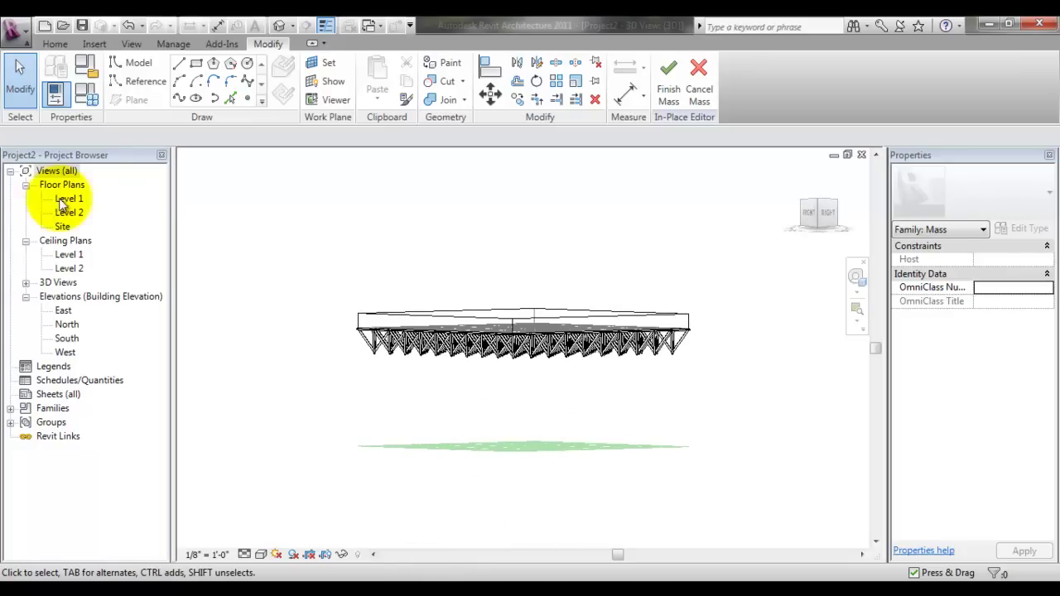
pyautogui.click(72, 199)
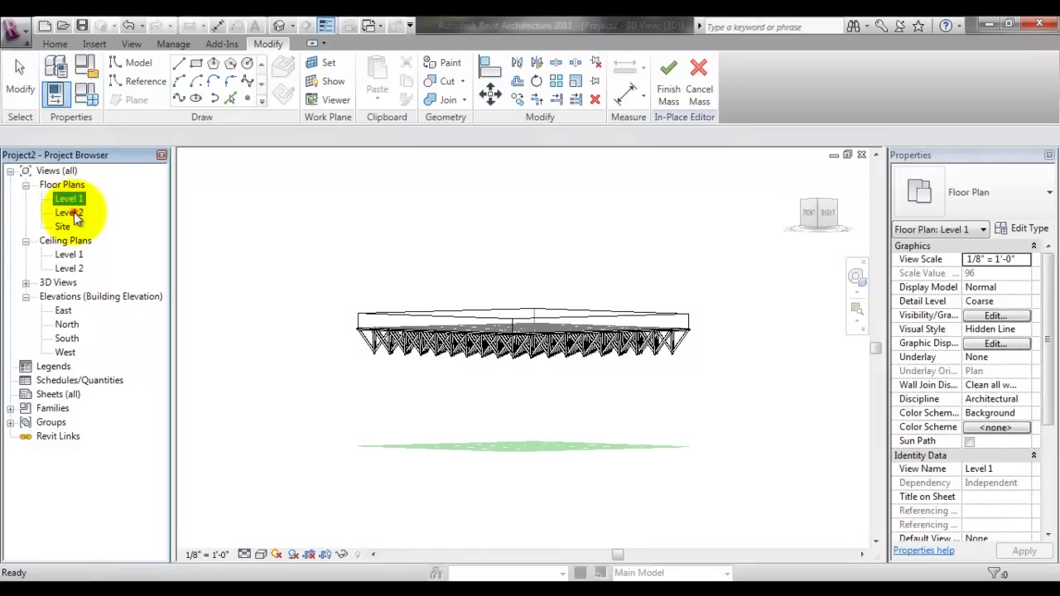
pyautogui.doubleClick(74, 214)
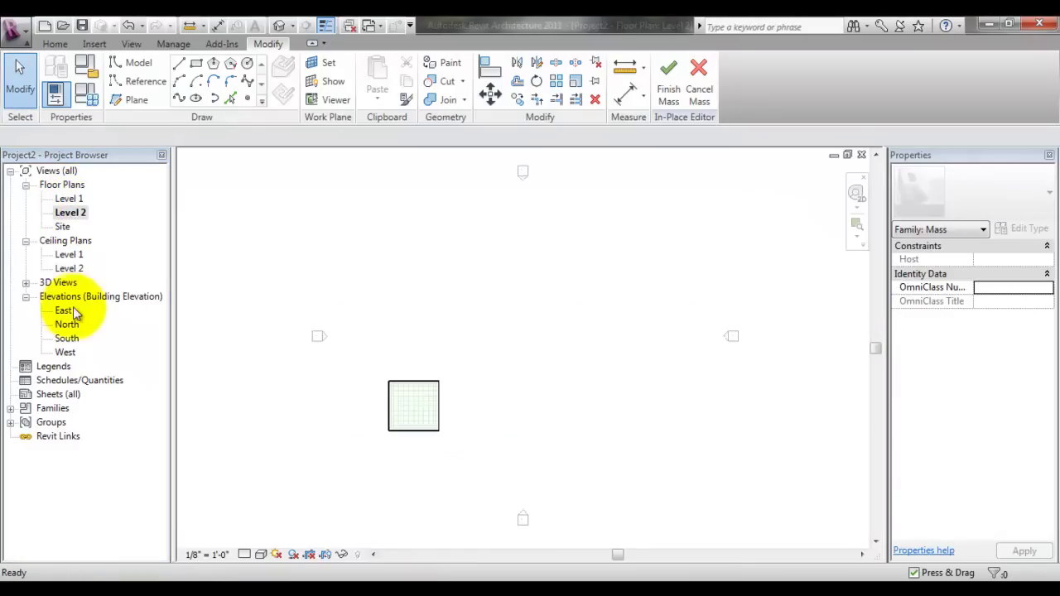
pyautogui.doubleClick(66, 338)
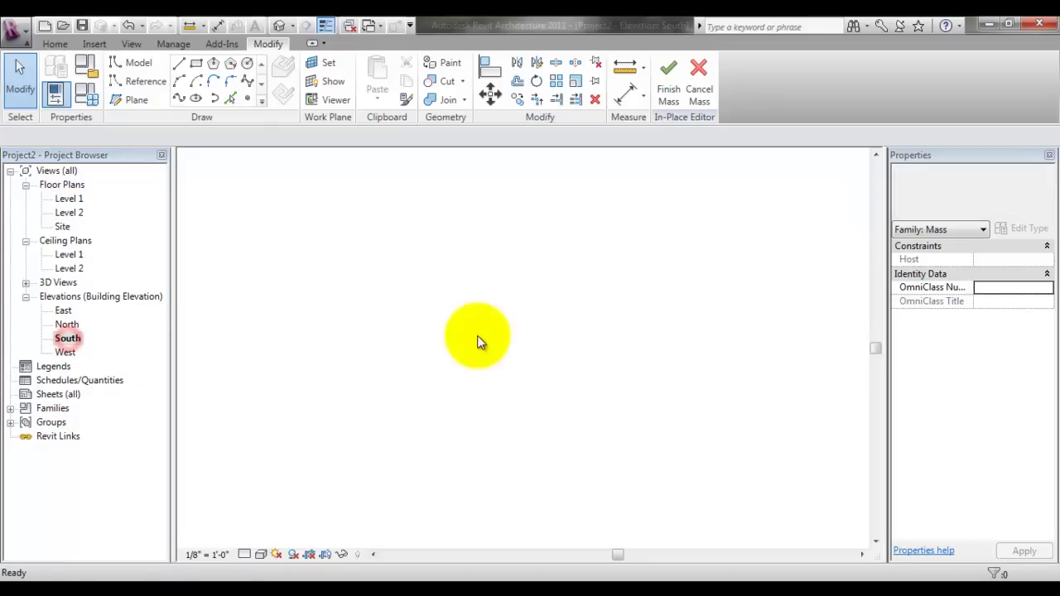
pyautogui.moveTo(458, 196); pyautogui.dragTo(589, 270, button='middle')
pyautogui.scroll(3, 392, 287)
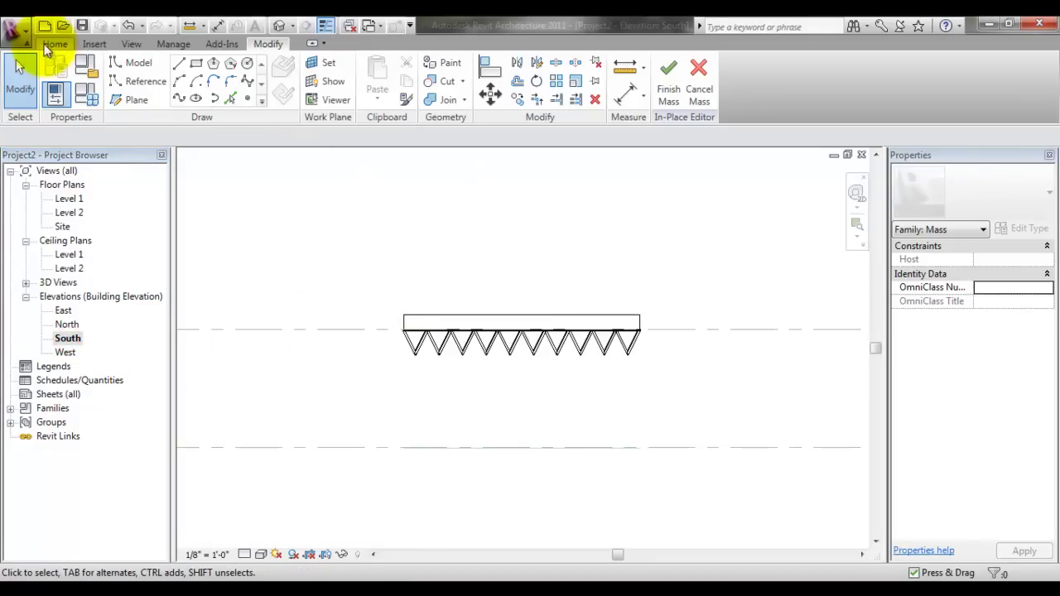
pyautogui.click(126, 99)
pyautogui.click(382, 352)
pyautogui.click(724, 352)
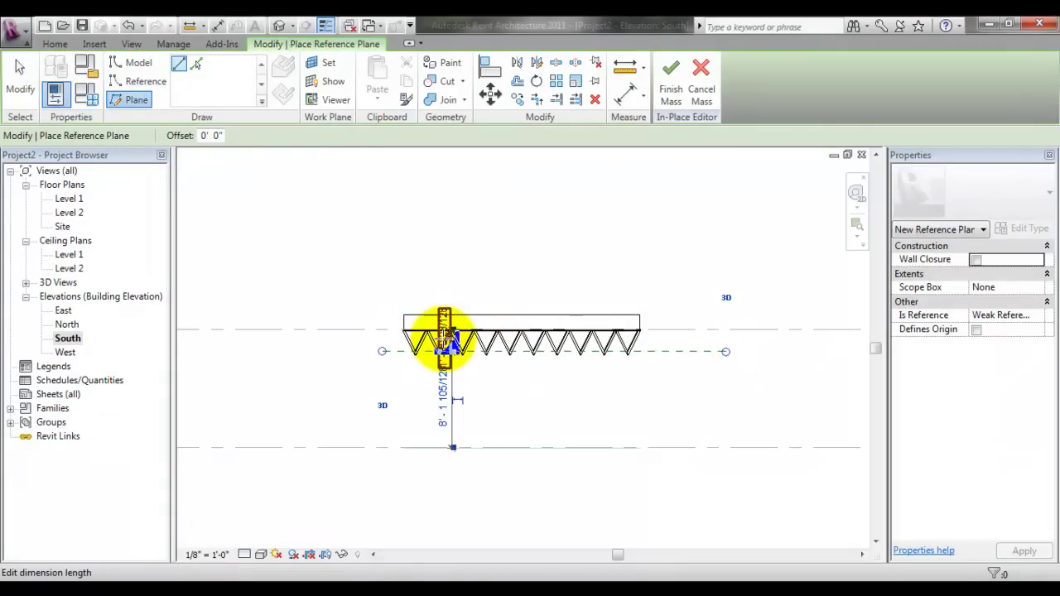
# Set the new reference plane's distance below Level 2 to 2'.
pyautogui.click(448, 338)
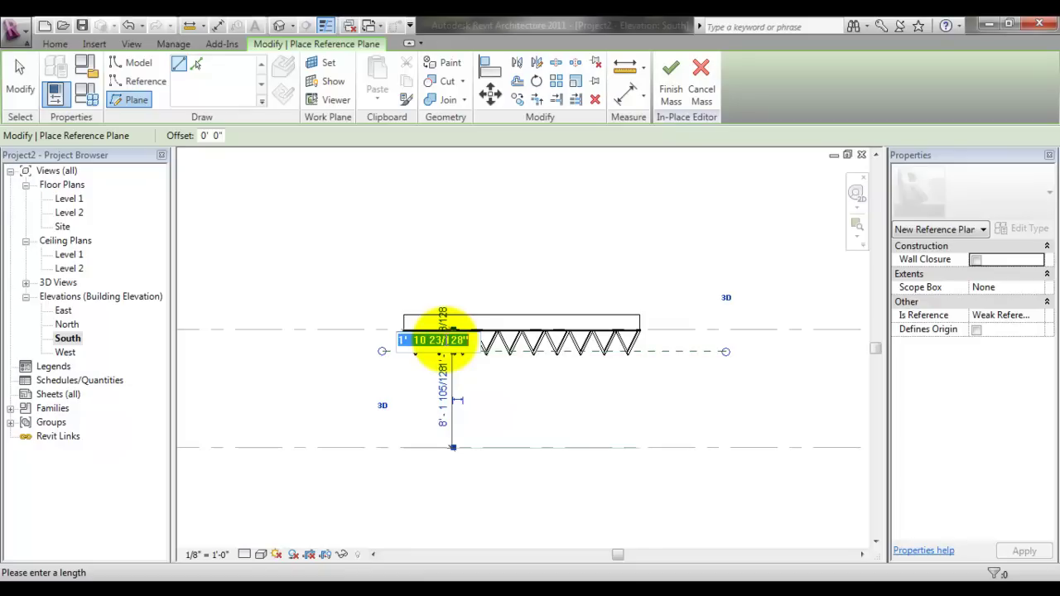
pyautogui.press('Return')
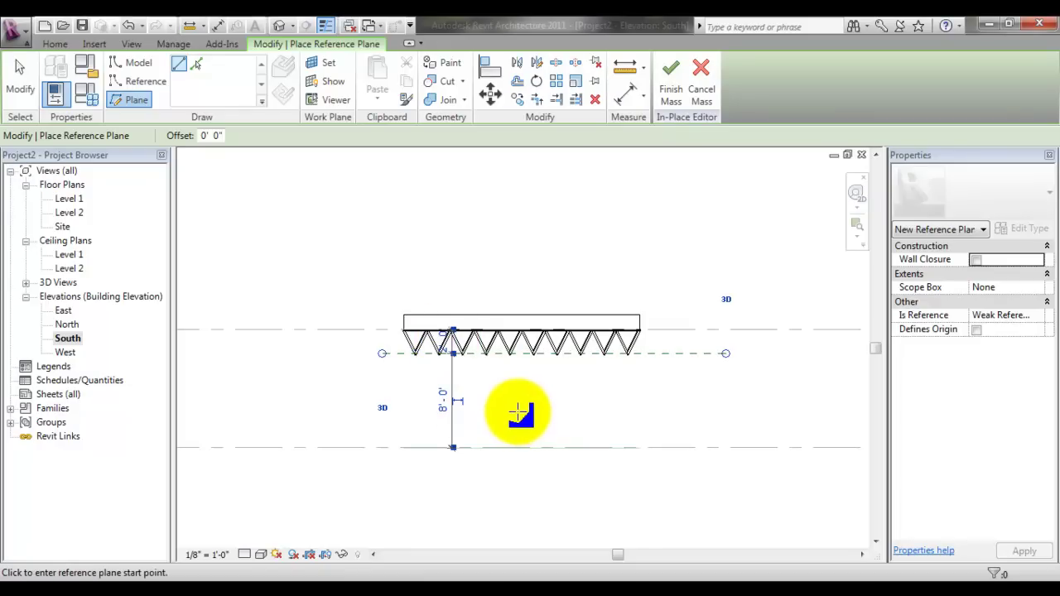
pyautogui.press('Escape')
pyautogui.press('Escape')
pyautogui.scroll(2, 464, 400)
pyautogui.scroll(1, 464, 403)
pyautogui.scroll(-1, 464, 403)
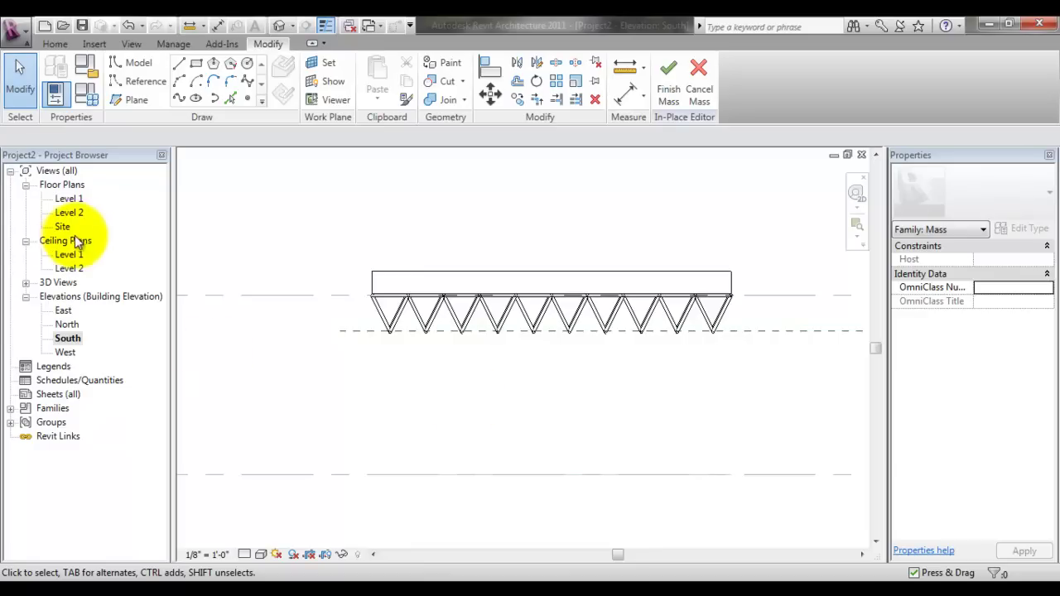
# In the Level 2 plan, draw an 18' square inset 1' inside the mass outline and create a solid form from it.
pyautogui.doubleClick(70, 199)
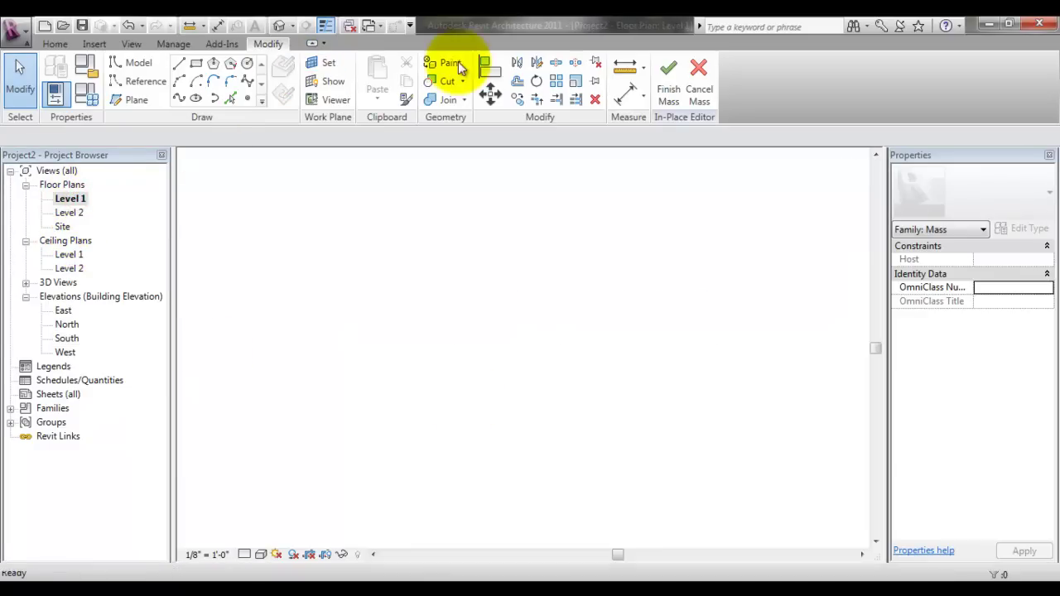
pyautogui.click(66, 215)
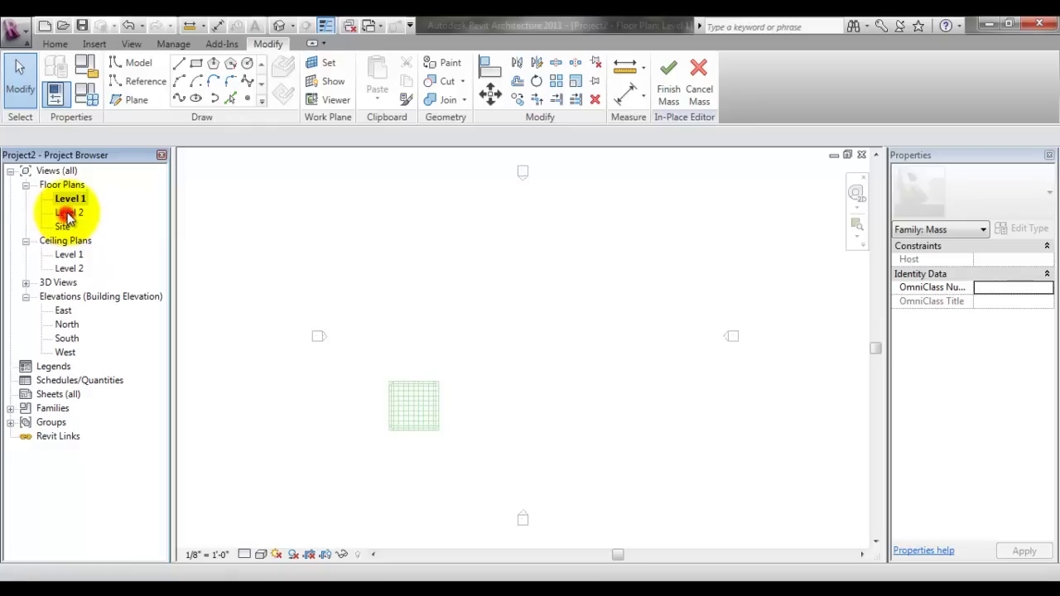
pyautogui.doubleClick(66, 214)
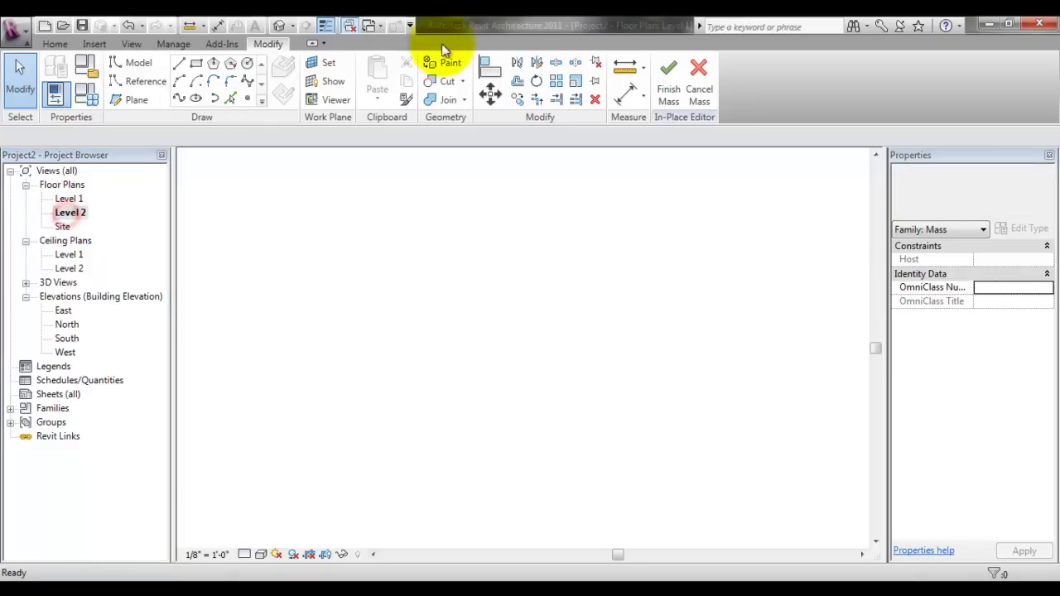
pyautogui.click(197, 66)
pyautogui.scroll(5, 390, 420)
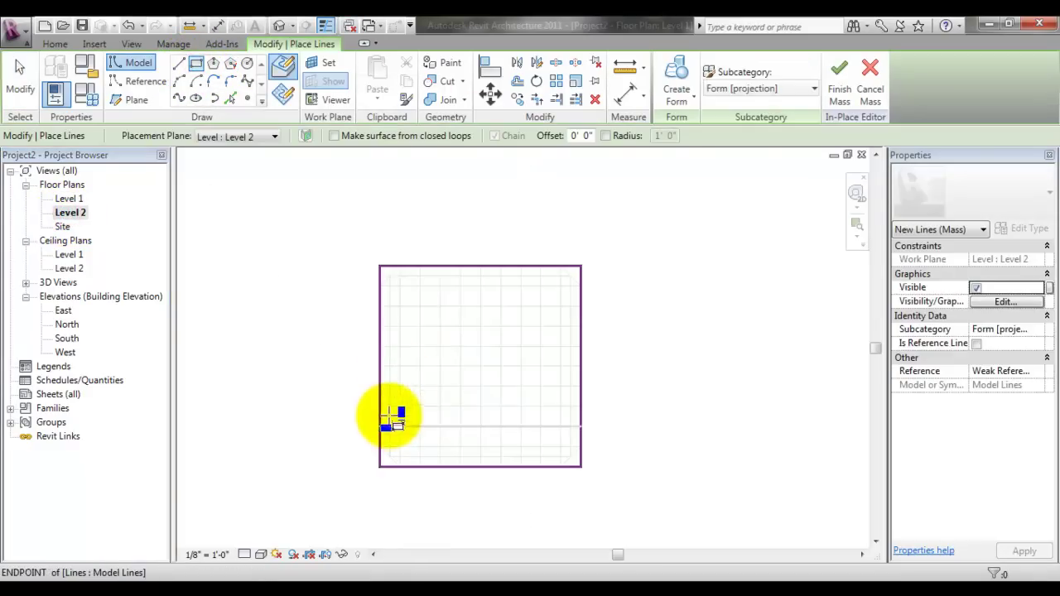
pyautogui.click(391, 277)
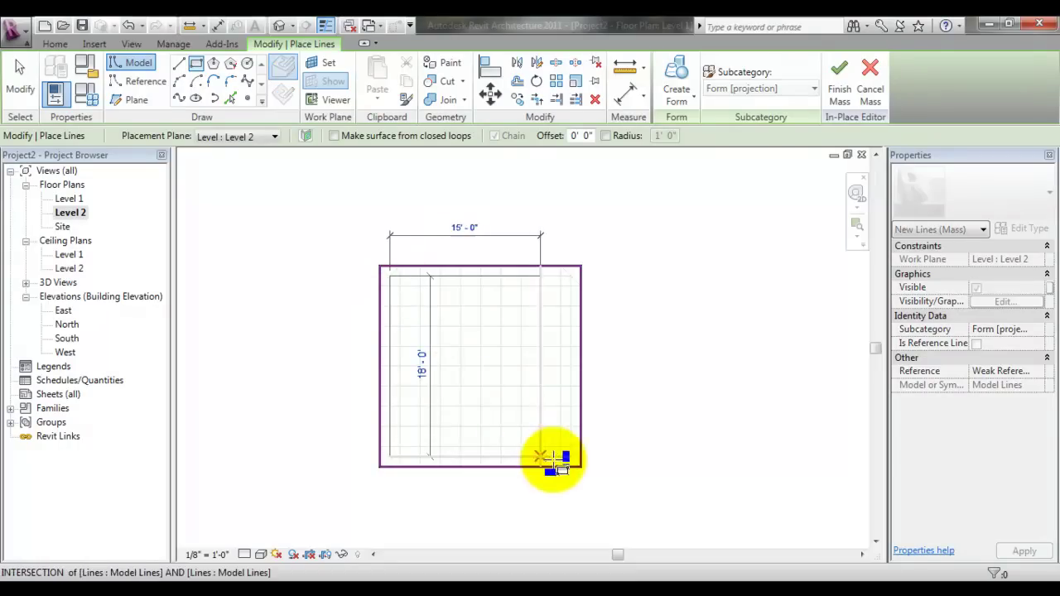
pyautogui.click(571, 458)
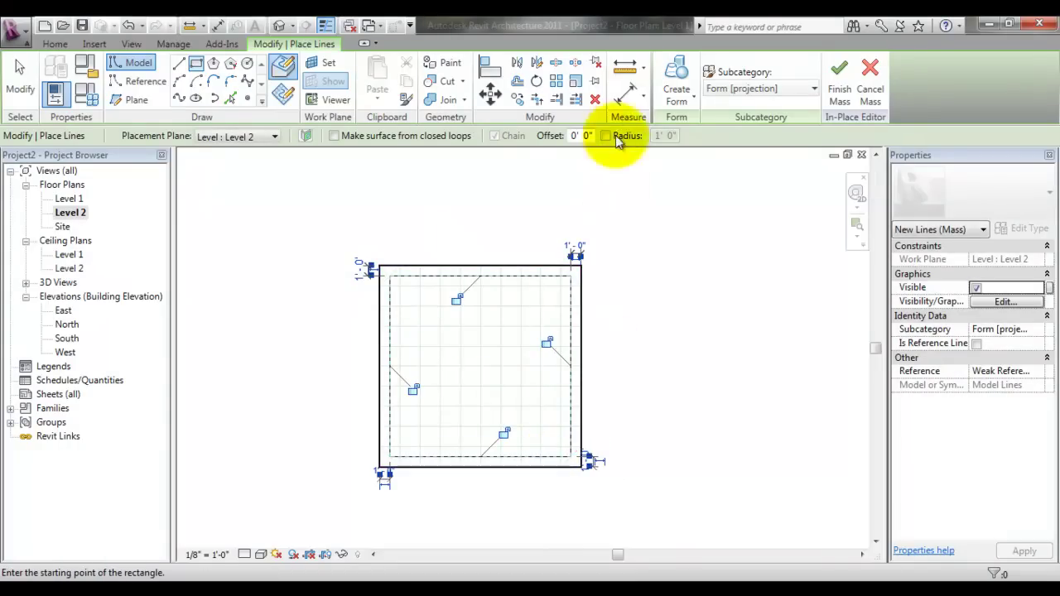
pyautogui.click(677, 82)
pyautogui.click(689, 125)
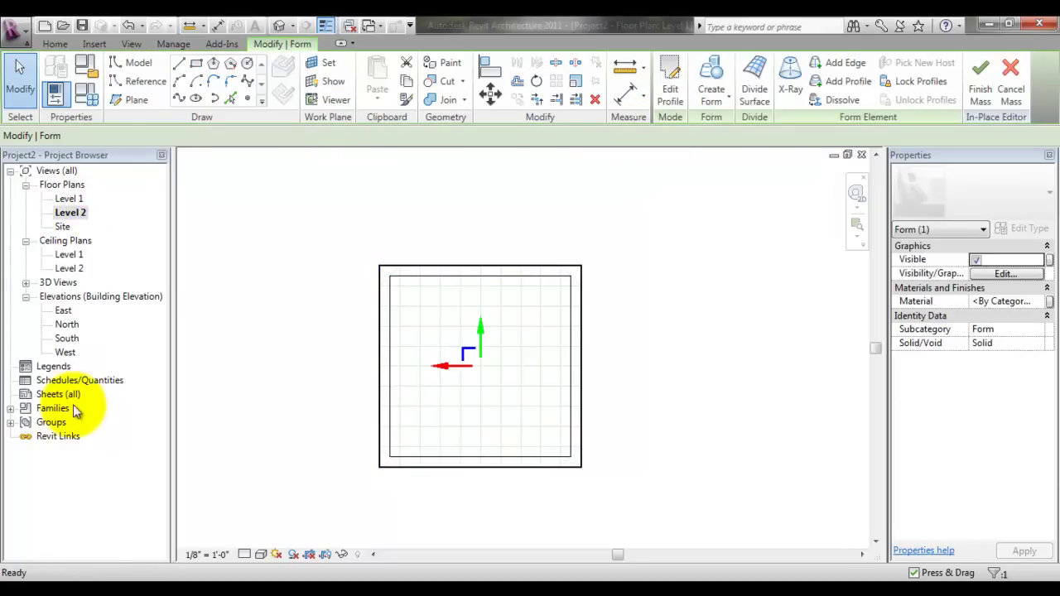
# In the South elevation, move the new solid form's bottom face down to the reference plane at the pyramids' tips.
pyautogui.doubleClick(66, 339)
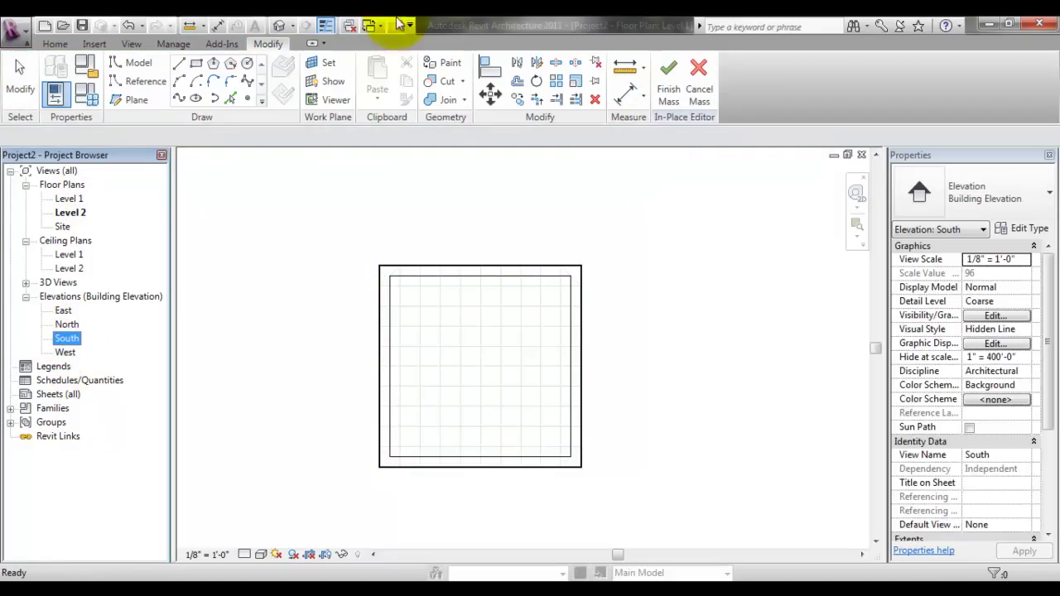
pyautogui.click(277, 27)
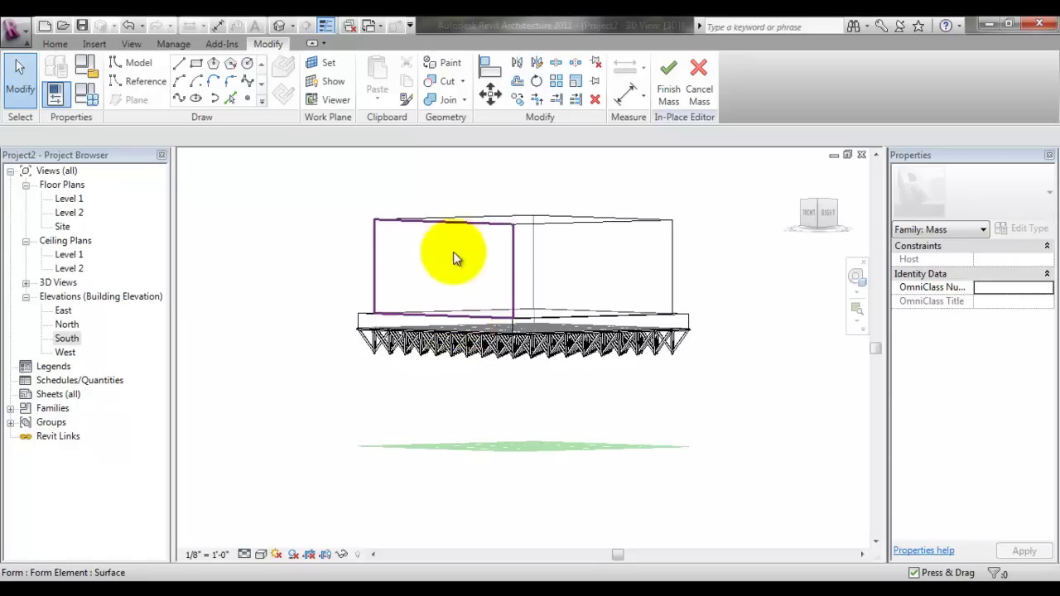
pyautogui.moveTo(468, 337)
pyautogui.keyDown('shift'); pyautogui.mouseDown(button='middle')
pyautogui.moveTo(480, 419)
pyautogui.moveTo(454, 341)
pyautogui.mouseUp(button='middle'); pyautogui.keyUp('shift')
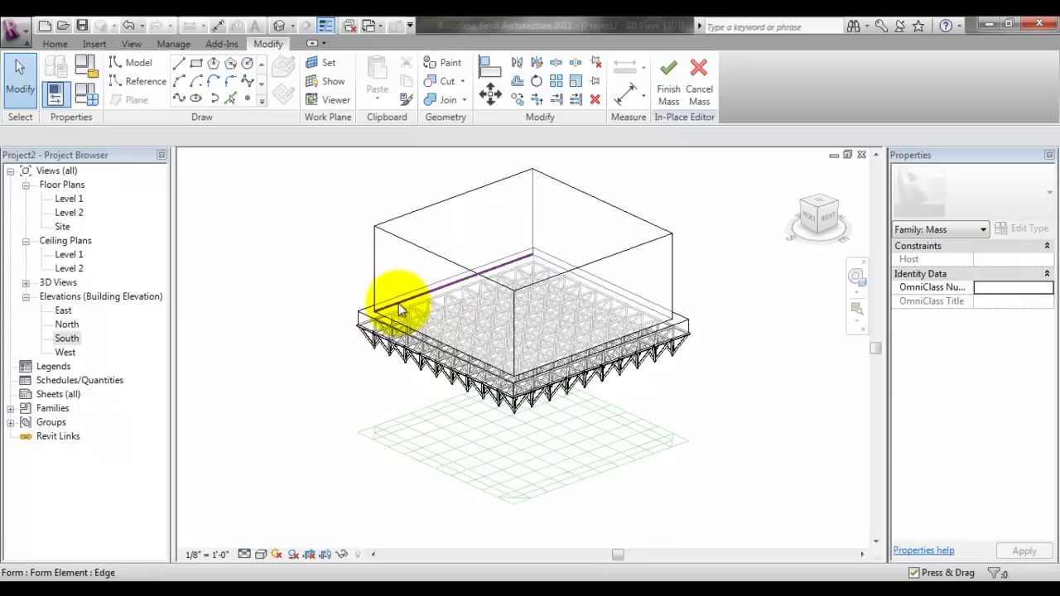
pyautogui.press('Tab')
pyautogui.press('Tab')
pyautogui.press('Tab')
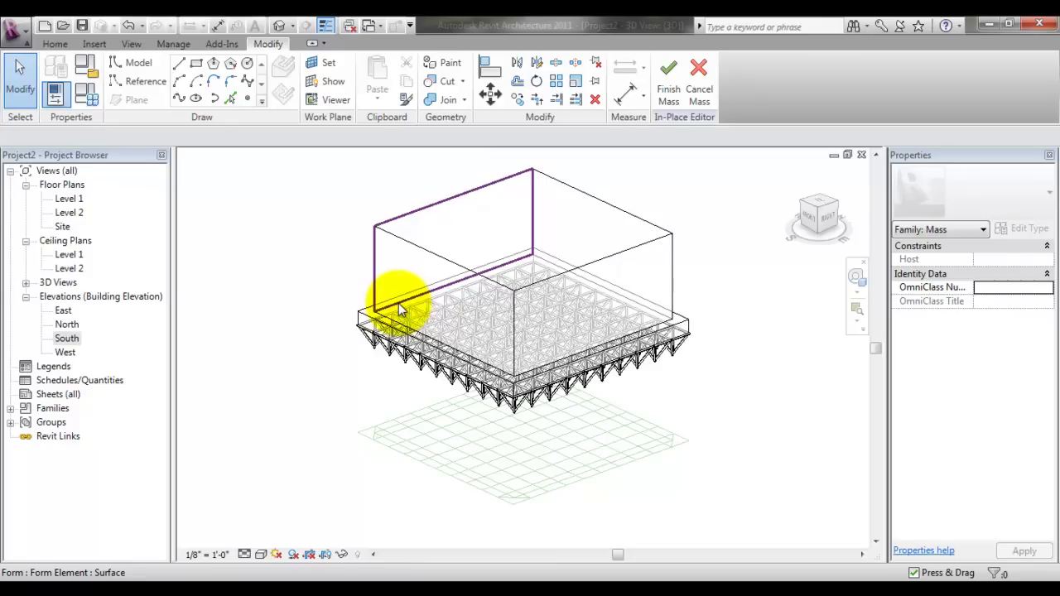
pyautogui.press('Tab')
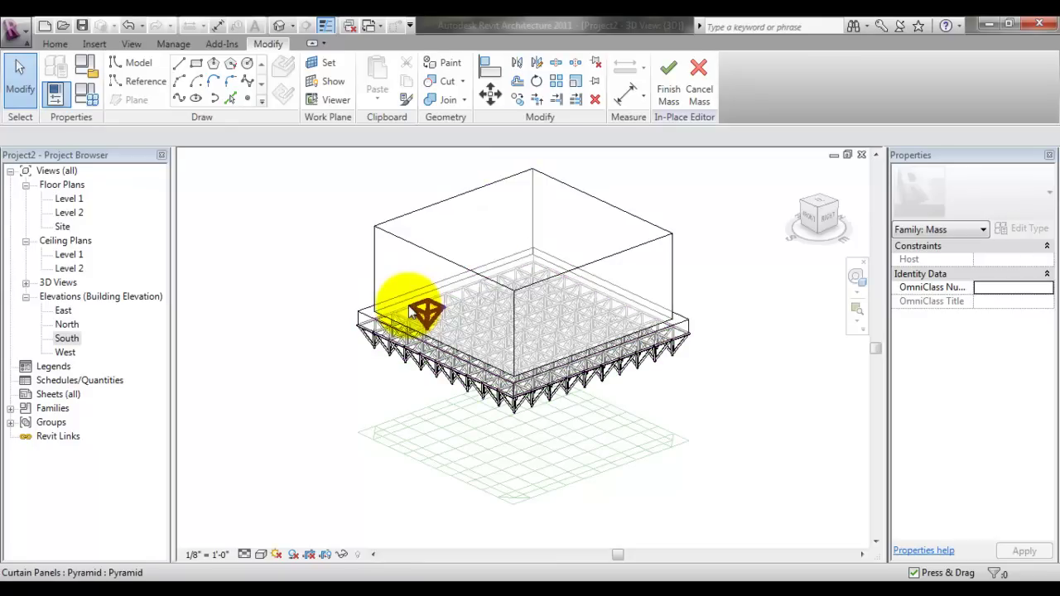
pyautogui.press('Tab')
pyautogui.press('Tab')
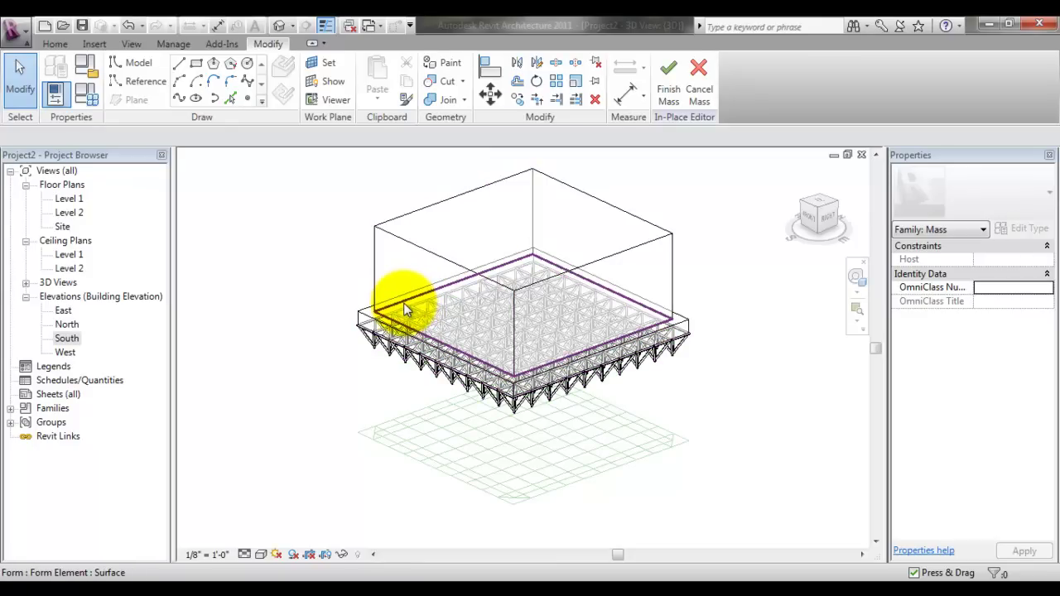
pyautogui.click(405, 307)
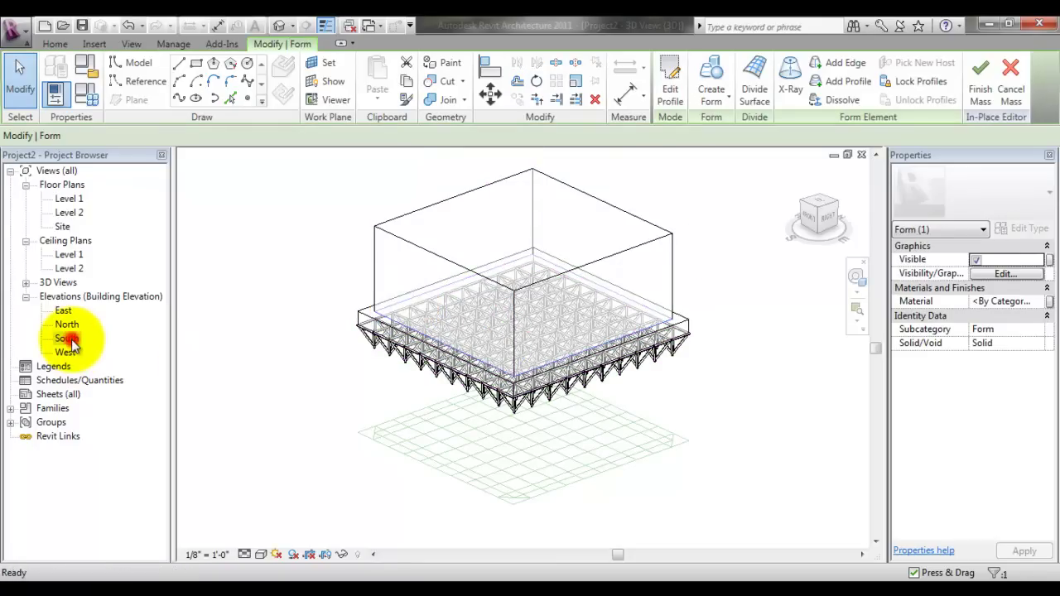
pyautogui.doubleClick(66, 339)
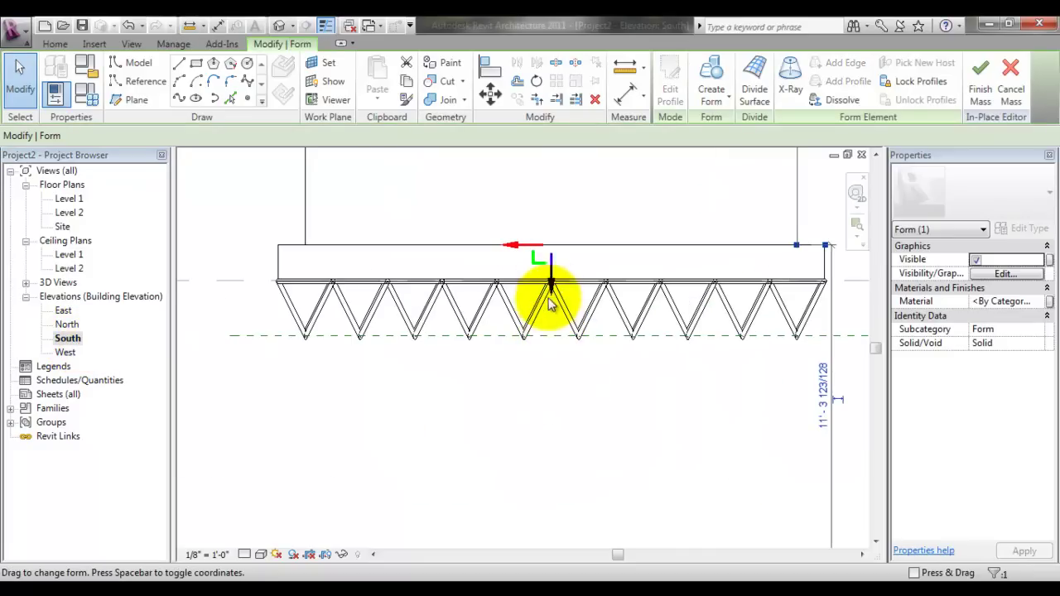
pyautogui.moveTo(549, 291); pyautogui.dragTo(549, 372)
pyautogui.scroll(-3, 549, 375)
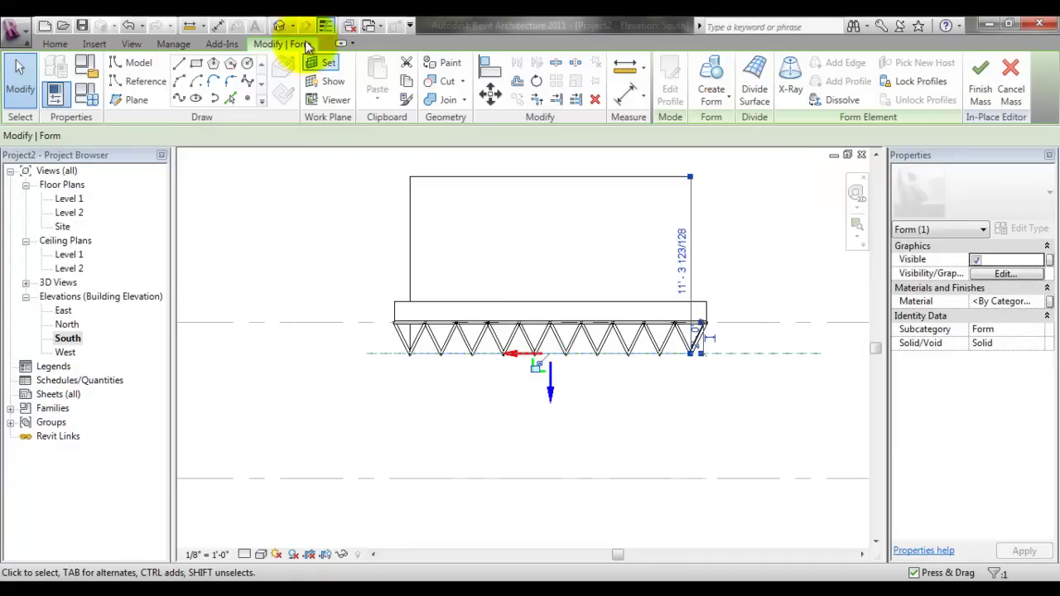
# In the South elevation, lower the new form's top face to Level 2, making the form 2' high.
pyautogui.click(278, 26)
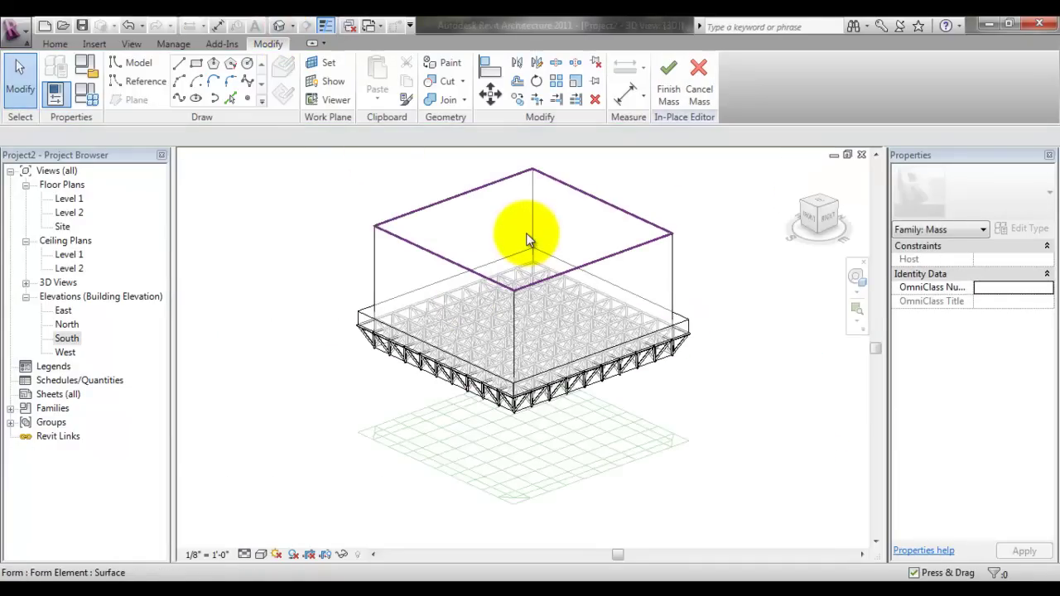
pyautogui.click(526, 237)
pyautogui.doubleClick(67, 338)
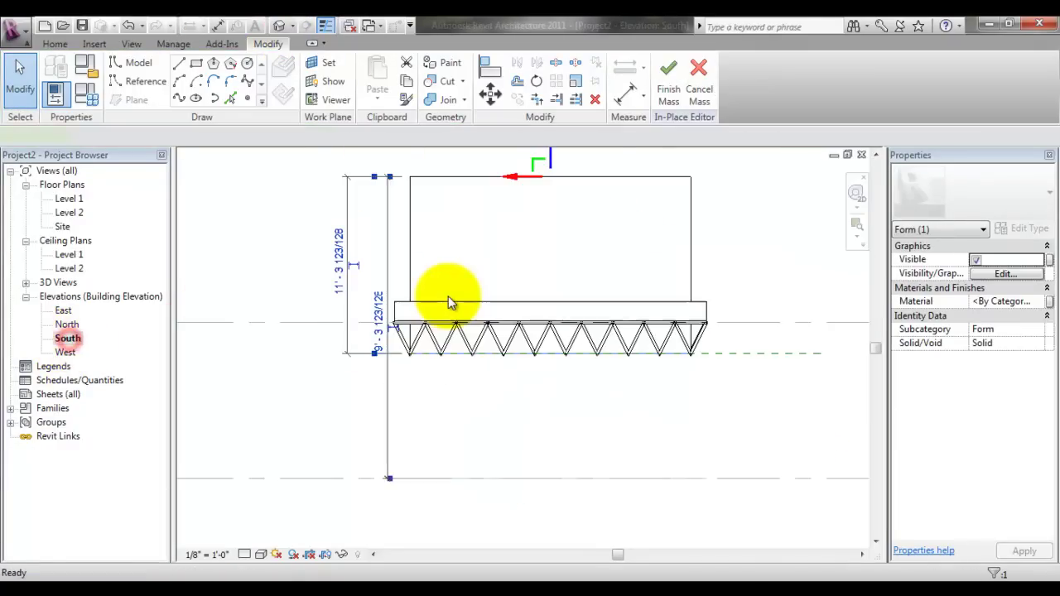
pyautogui.moveTo(480, 308); pyautogui.dragTo(489, 402, button='middle')
pyautogui.moveTo(544, 235); pyautogui.dragTo(546, 374)
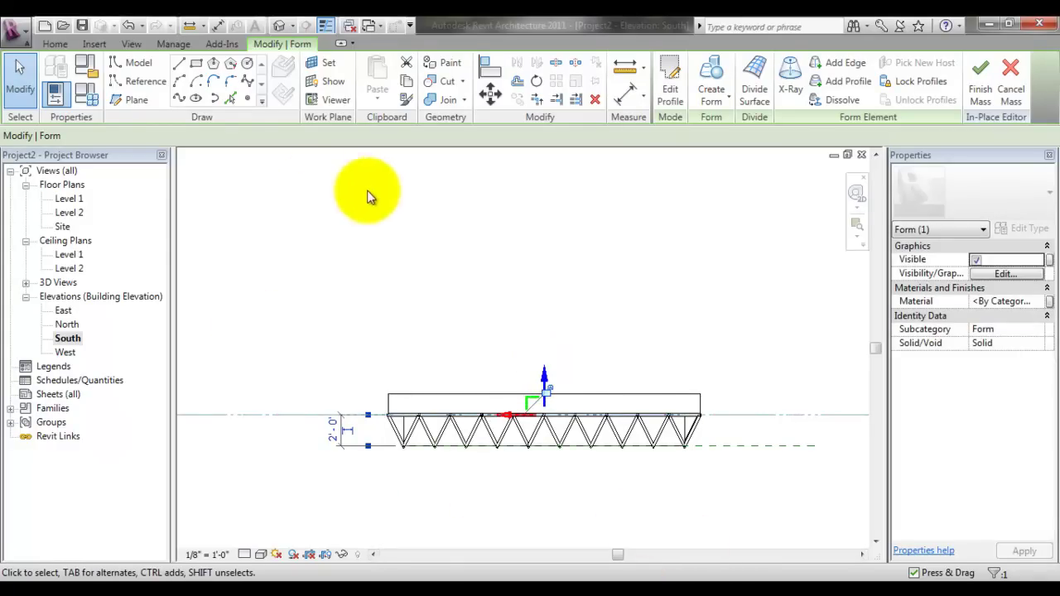
# Divide the new form's bottom face with the U and V grid numbers both set to 9.
pyautogui.click(279, 24)
pyautogui.keyDown('shift'); pyautogui.moveTo(495, 473); pyautogui.dragTo(492, 327, button='middle'); pyautogui.keyUp('shift')
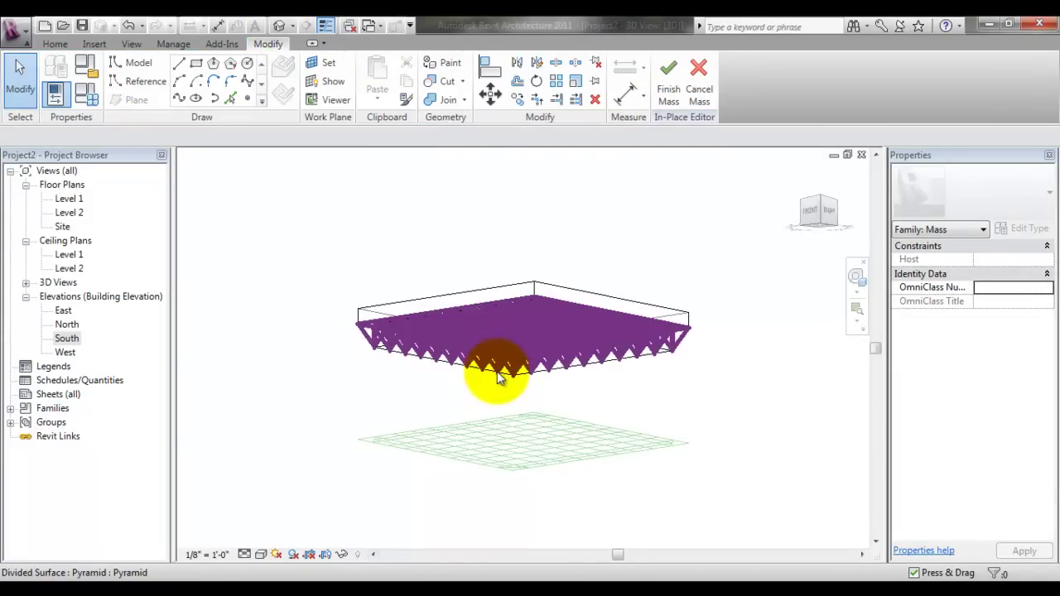
pyautogui.press('Tab')
pyautogui.press('Tab')
pyautogui.press('Tab')
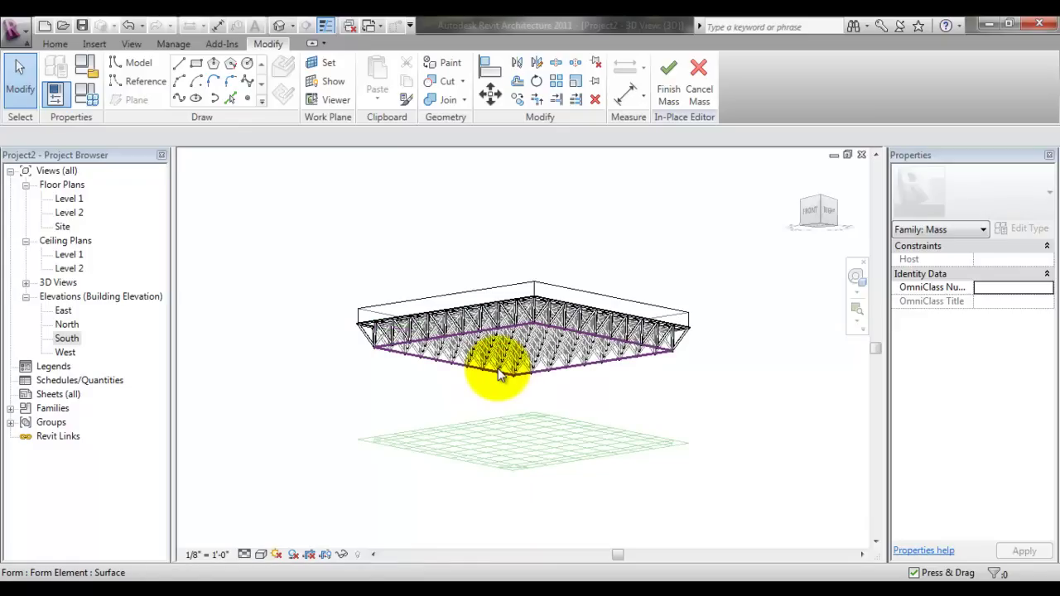
pyautogui.click(499, 374)
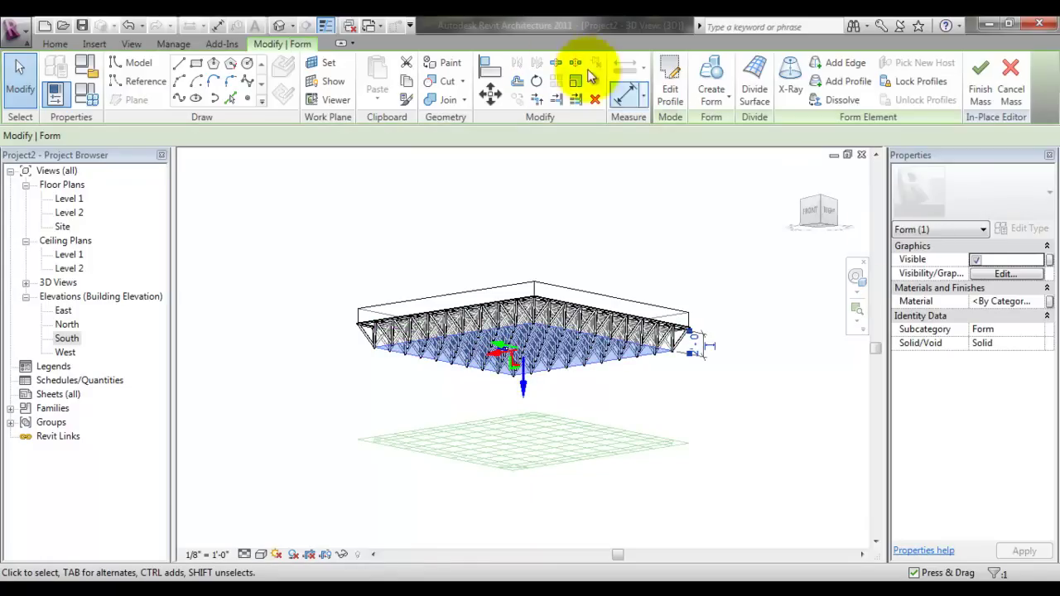
pyautogui.click(754, 83)
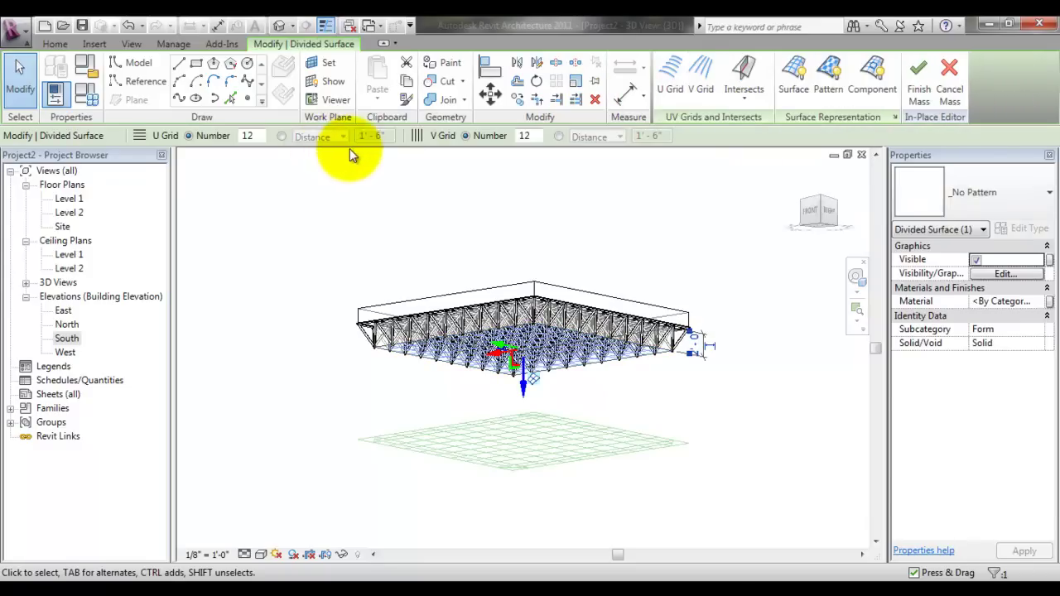
pyautogui.click(251, 136)
pyautogui.write('9')
pyautogui.click(530, 136)
pyautogui.click(485, 177)
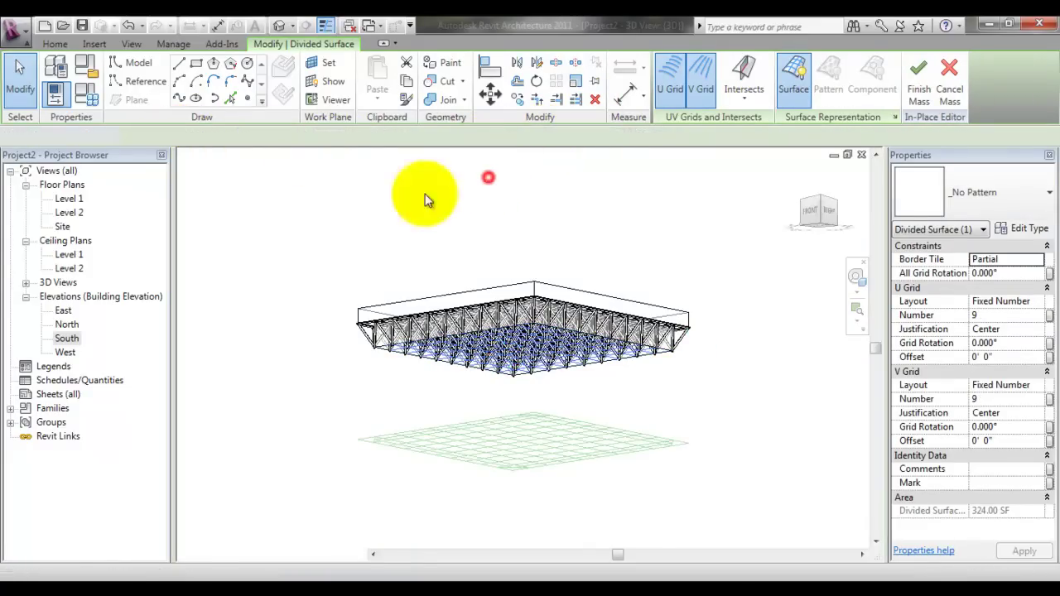
# In the Level 1 plan, check the horizontal distance between the outermost lines of the inner grid square with an aligned dimension.
pyautogui.doubleClick(64, 202)
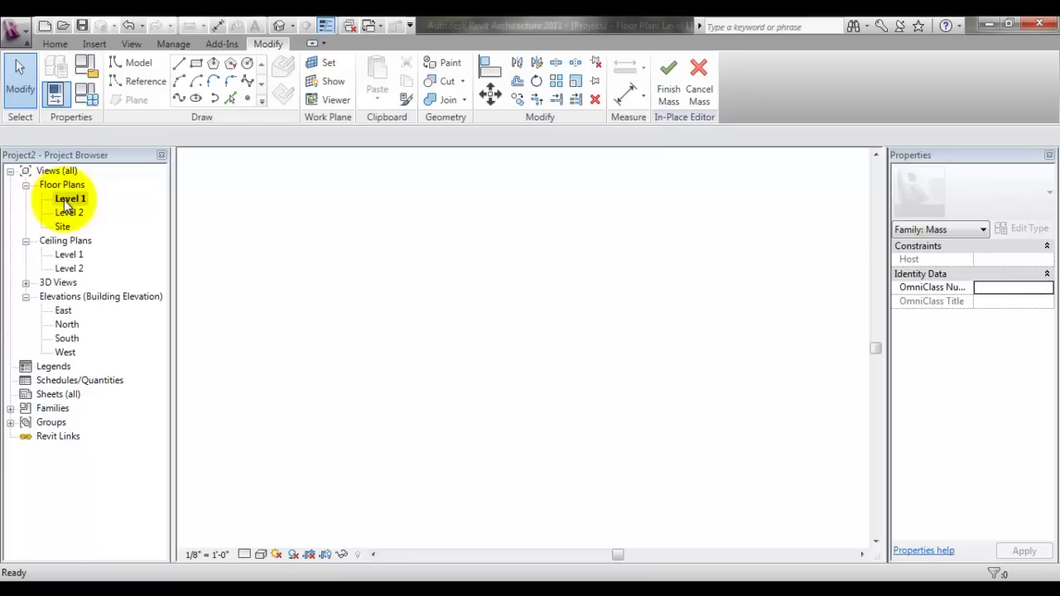
pyautogui.scroll(5, 390, 418)
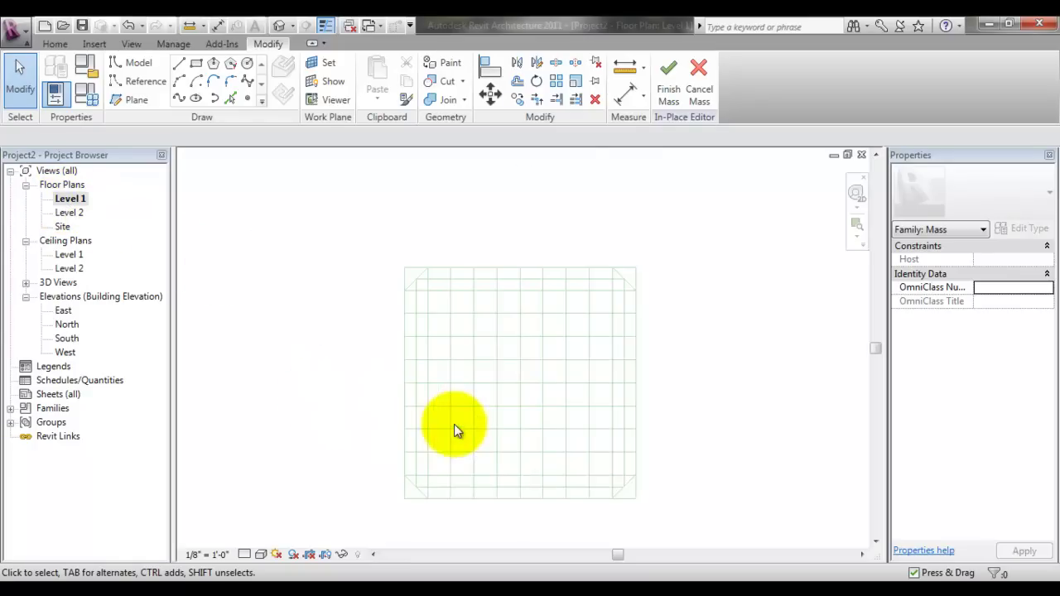
pyautogui.click(627, 91)
pyautogui.click(416, 315)
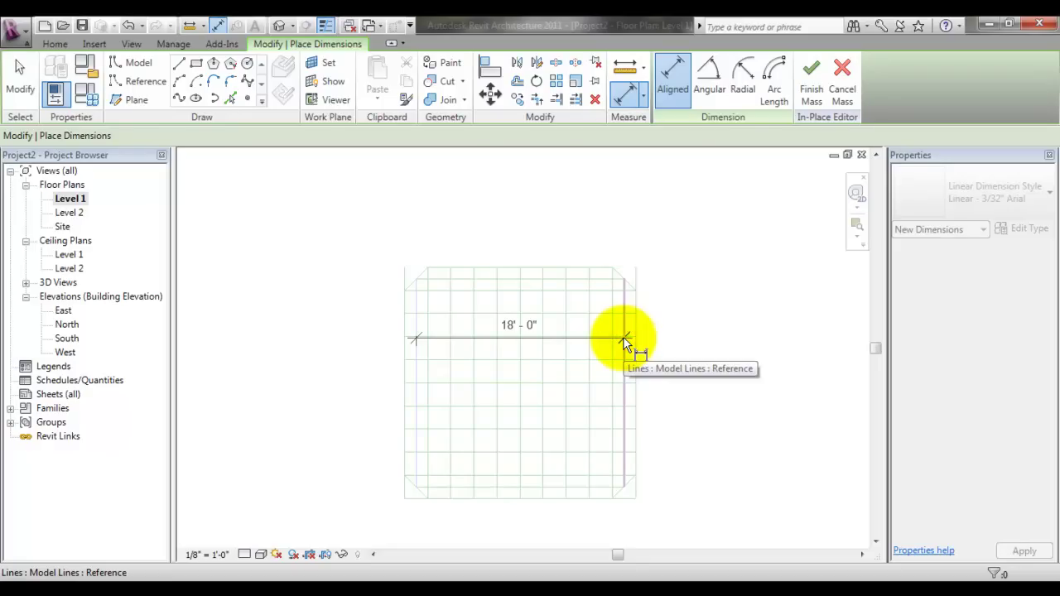
pyautogui.press('Escape')
pyautogui.press('Escape')
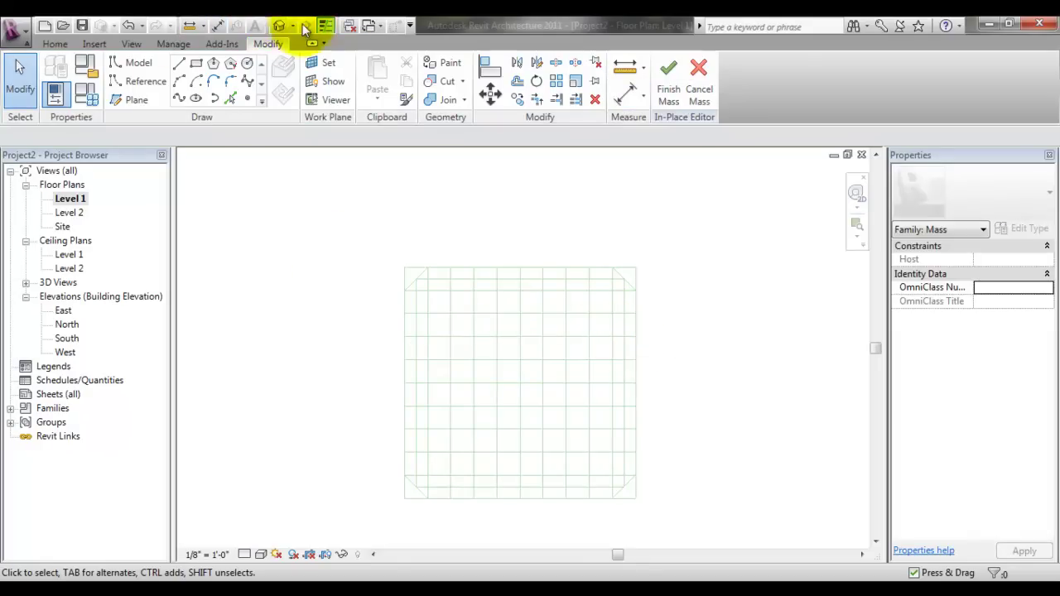
# Return to the 3D view and create a new family from the imperial Curtain Panel Pattern Based template.
pyautogui.click(278, 27)
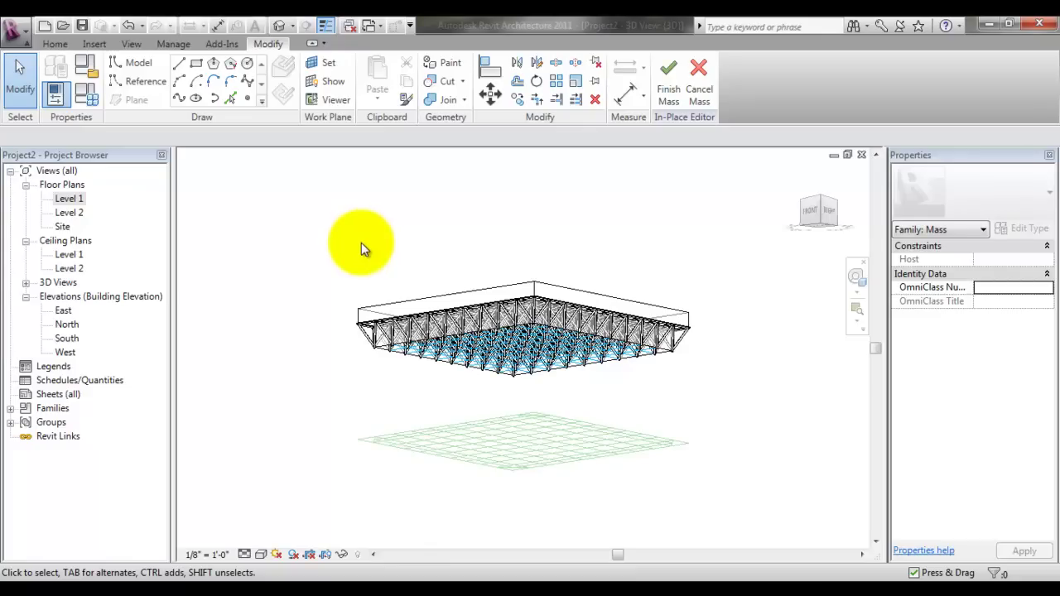
pyautogui.click(25, 38)
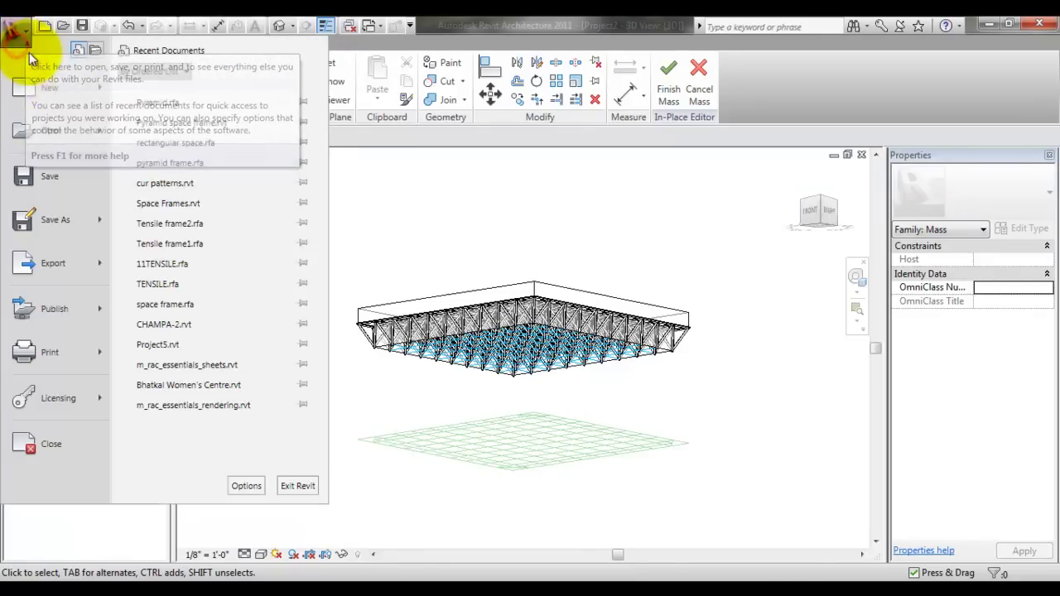
pyautogui.moveTo(75, 89)
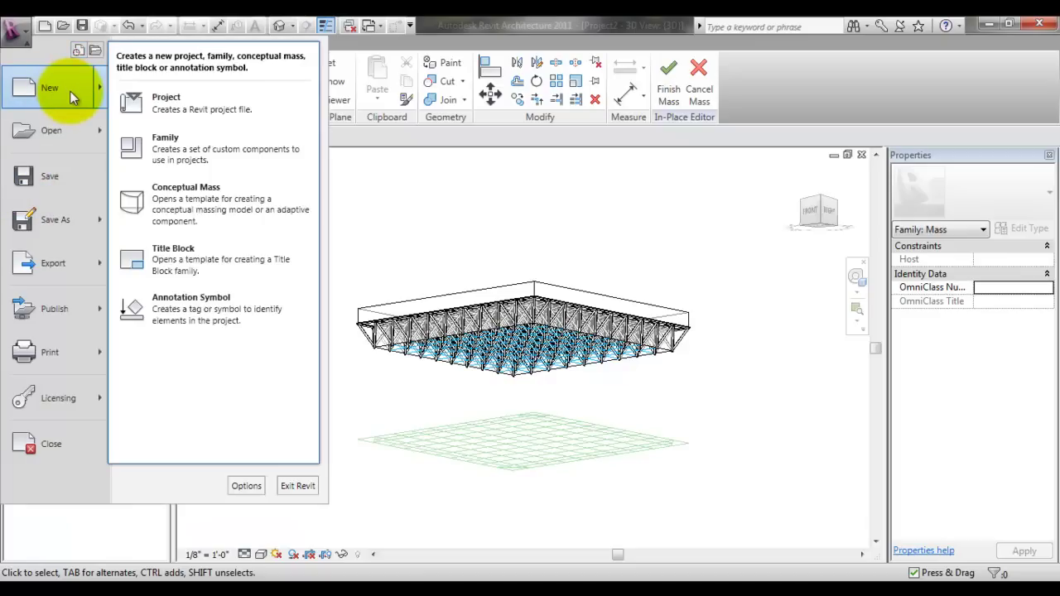
pyautogui.click(171, 142)
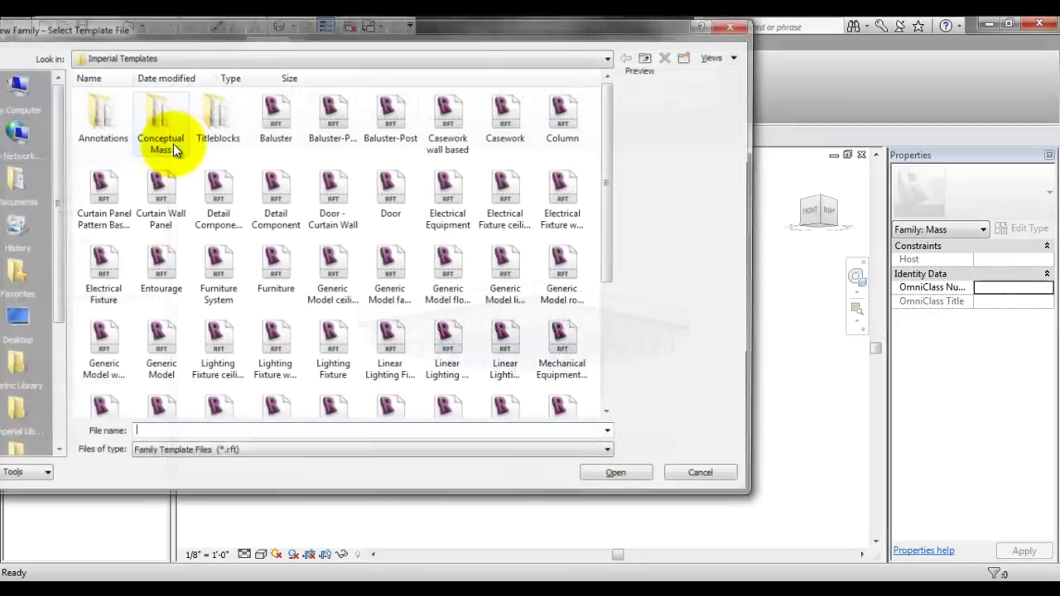
pyautogui.click(97, 203)
pyautogui.click(619, 477)
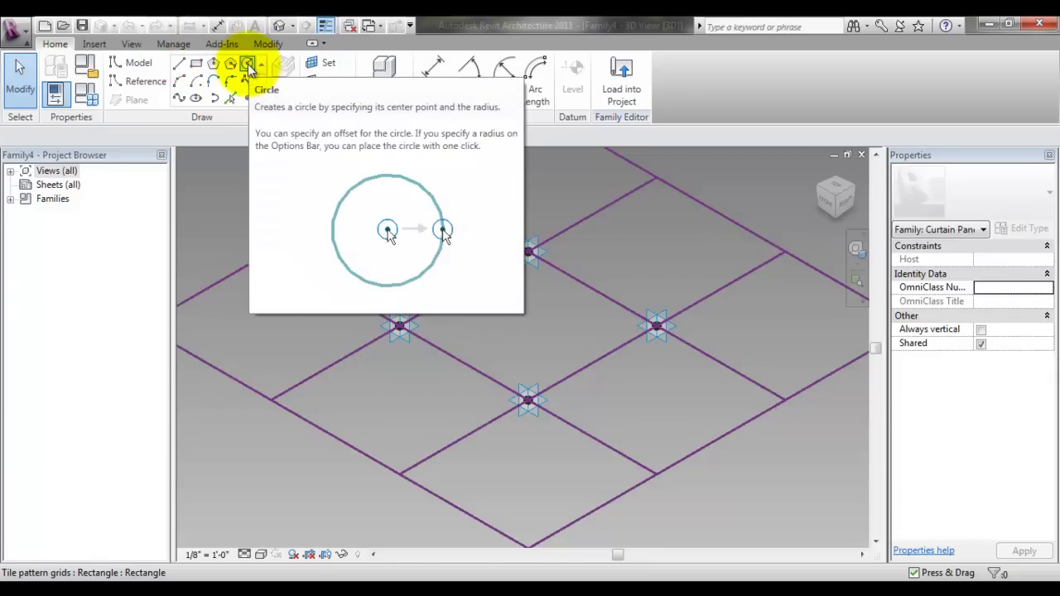
# Draw a 1" radius reference circle centred on the tile's left adaptive point, using that point's vertical plane as the work plane.
pyautogui.click(322, 62)
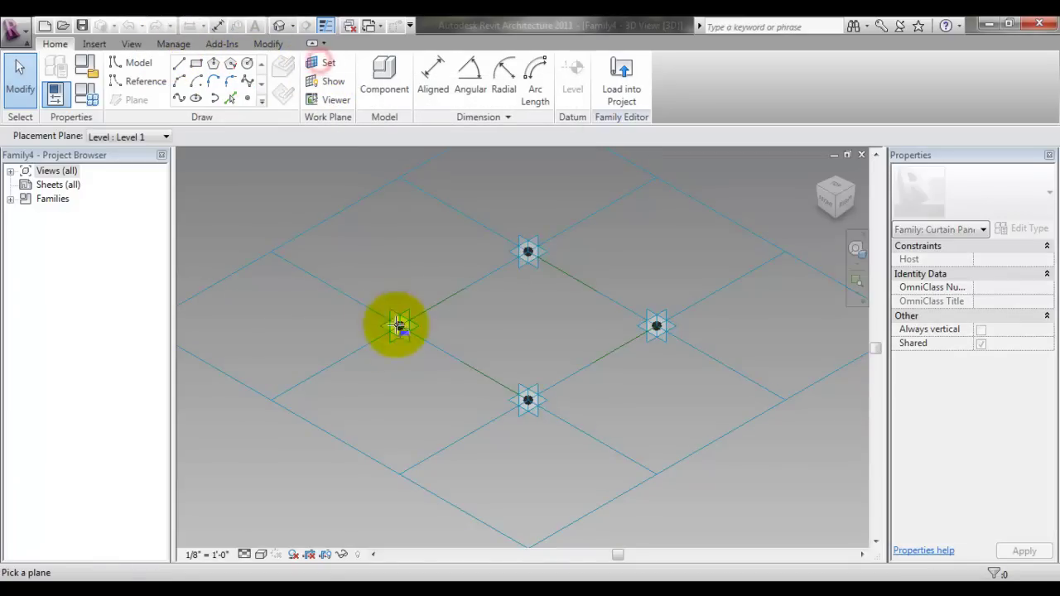
pyautogui.click(396, 343)
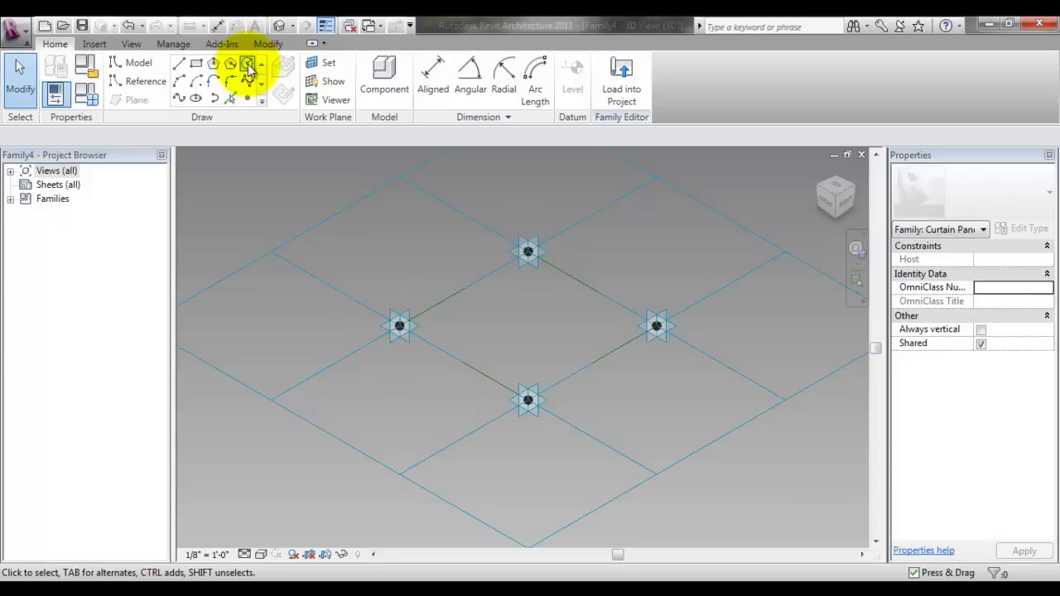
pyautogui.click(157, 85)
pyautogui.click(246, 63)
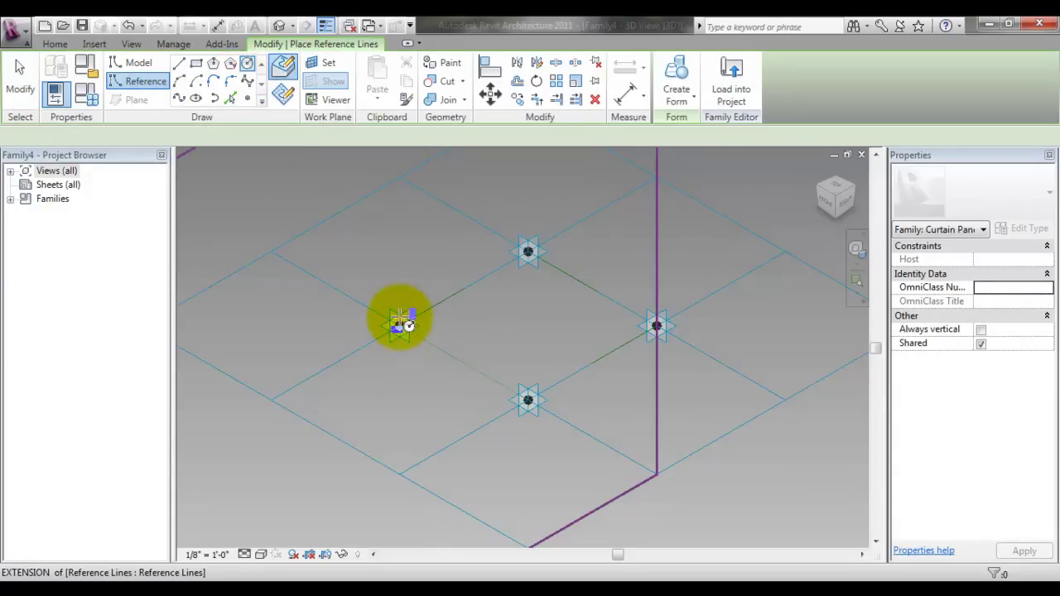
pyautogui.click(400, 325)
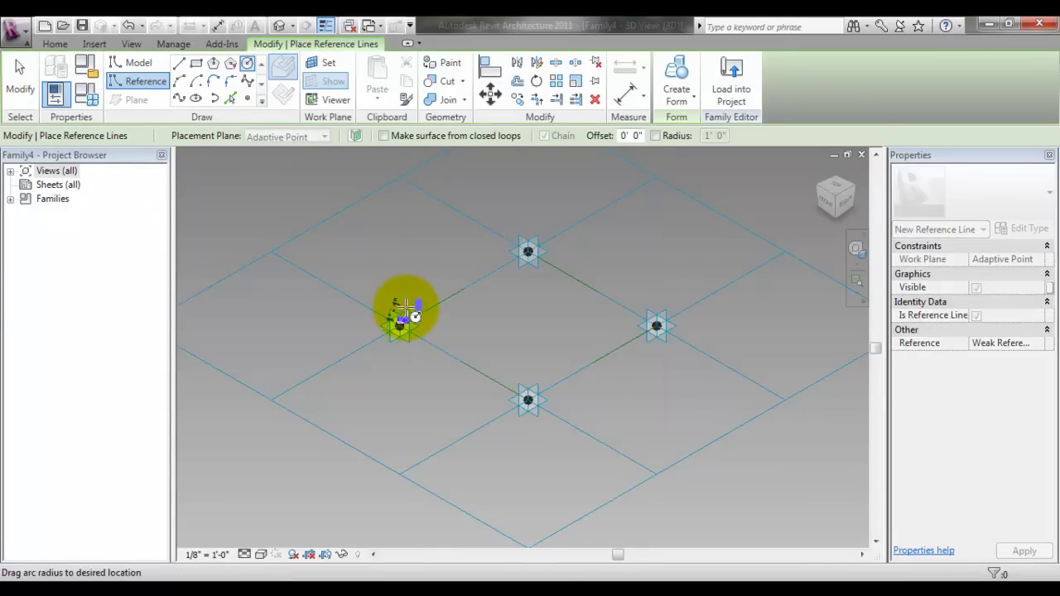
pyautogui.click(401, 308)
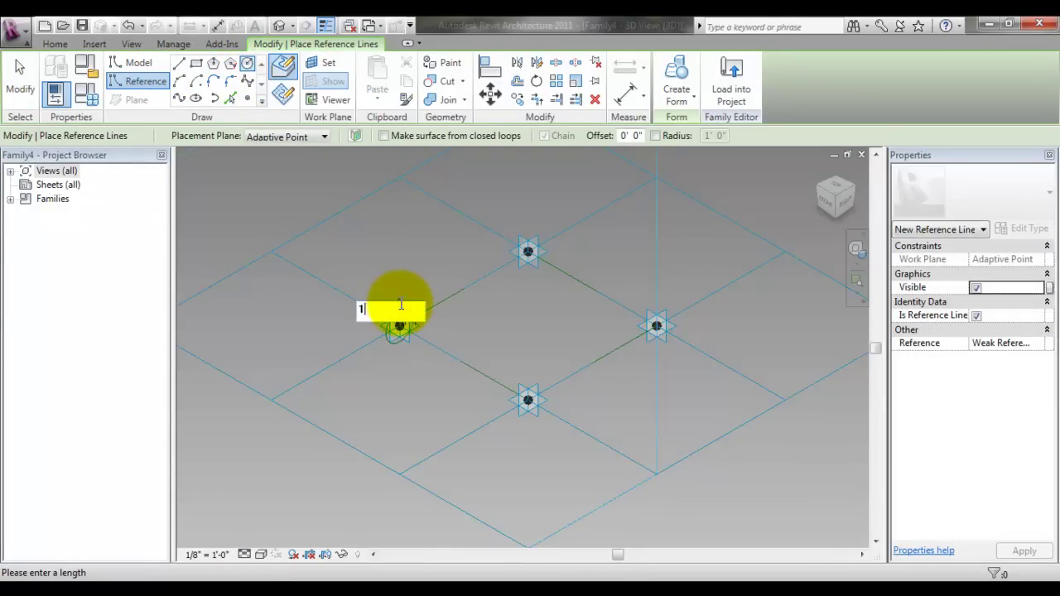
pyautogui.write('1"')
pyautogui.press('Return')
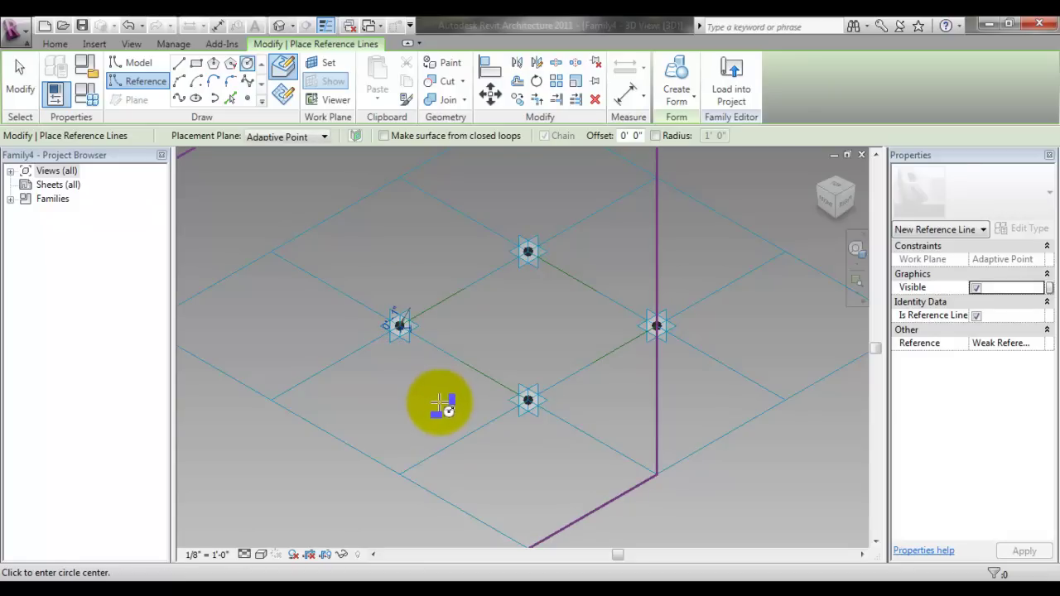
pyautogui.press('Escape')
pyautogui.press('Escape')
# Create a tubular frame form from the reference circle and the closed loop of four reference lines joining the adaptive points.
pyautogui.scroll(5, 406, 343)
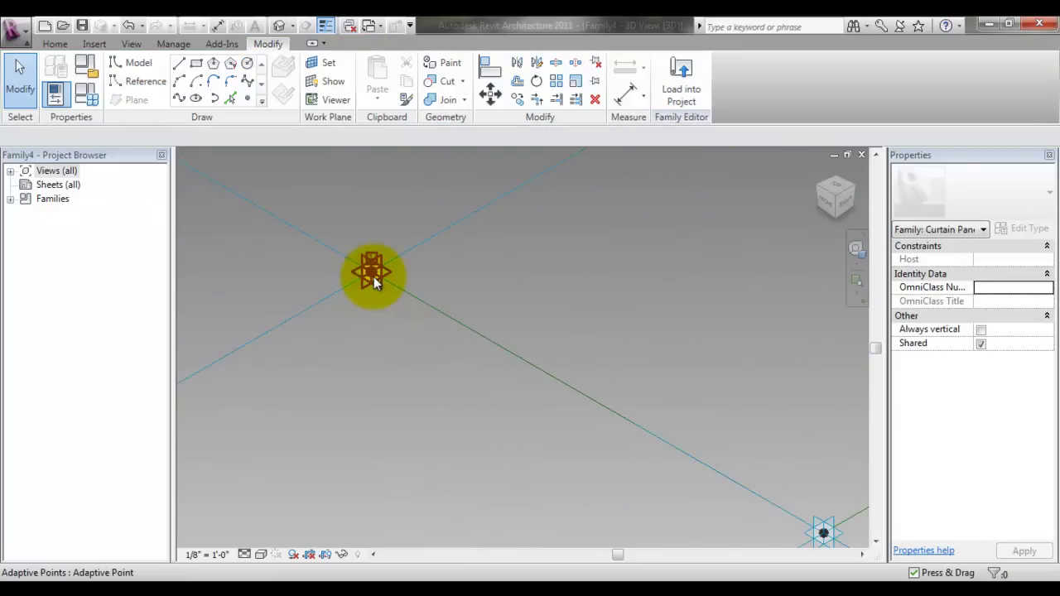
pyautogui.press('Tab')
pyautogui.press('Tab')
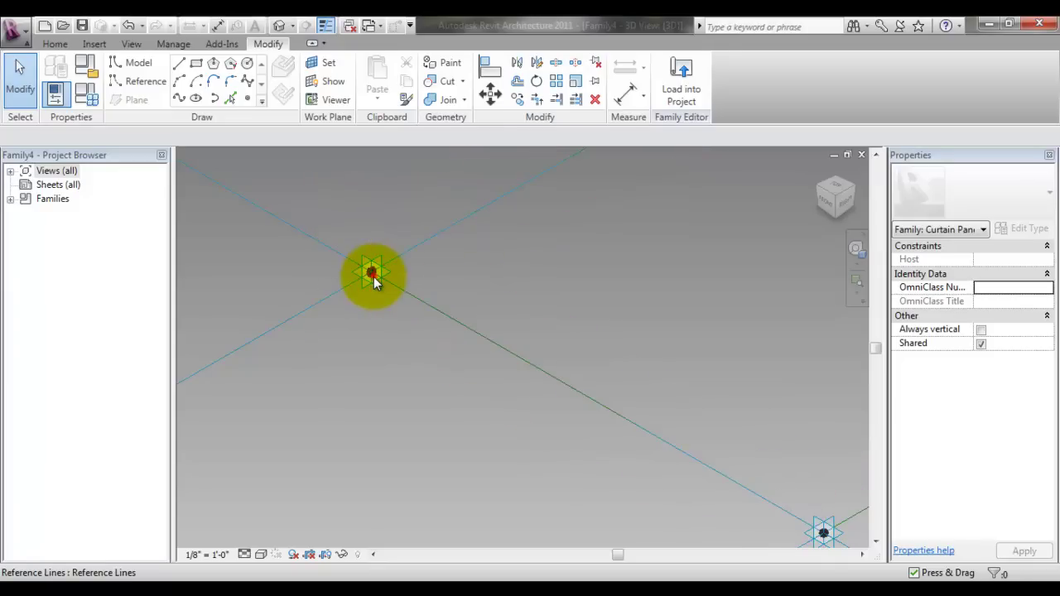
pyautogui.click(373, 277)
pyautogui.scroll(-3, 416, 328)
pyautogui.scroll(2, 405, 323)
pyautogui.keyDown('shift'); pyautogui.moveTo(403, 319); pyautogui.dragTo(346, 354, button='middle'); pyautogui.keyUp('shift')
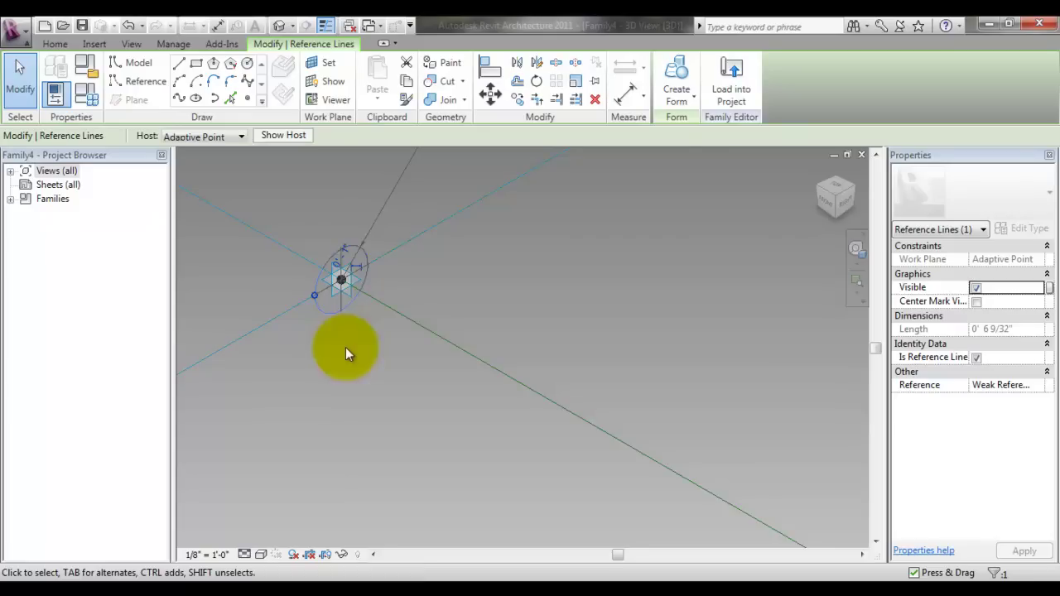
pyautogui.press('Tab')
pyautogui.click(432, 334)
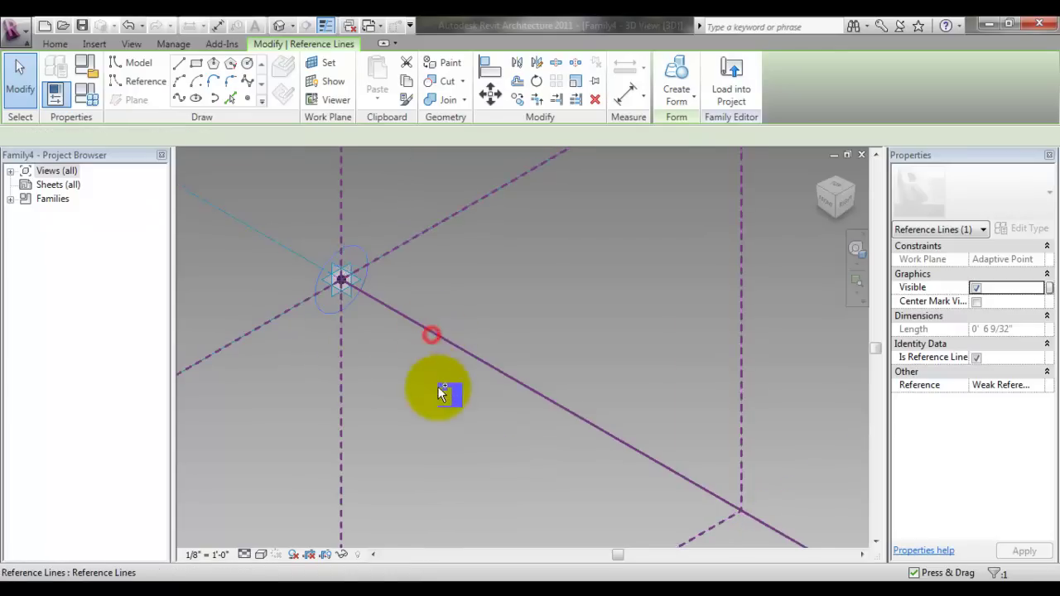
pyautogui.scroll(3, 439, 384)
pyautogui.scroll(-3, 439, 381)
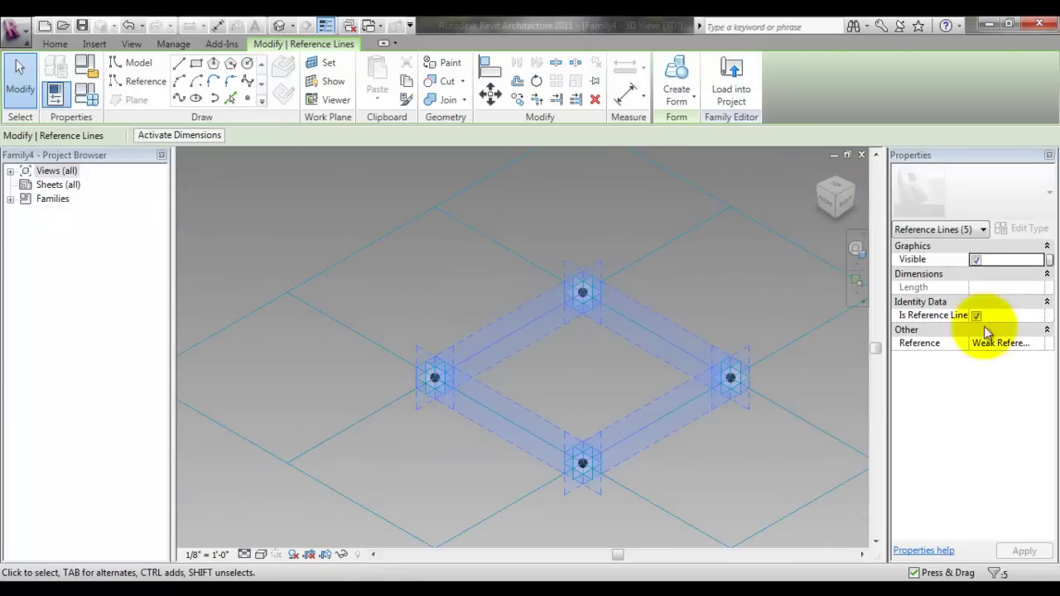
pyautogui.click(677, 79)
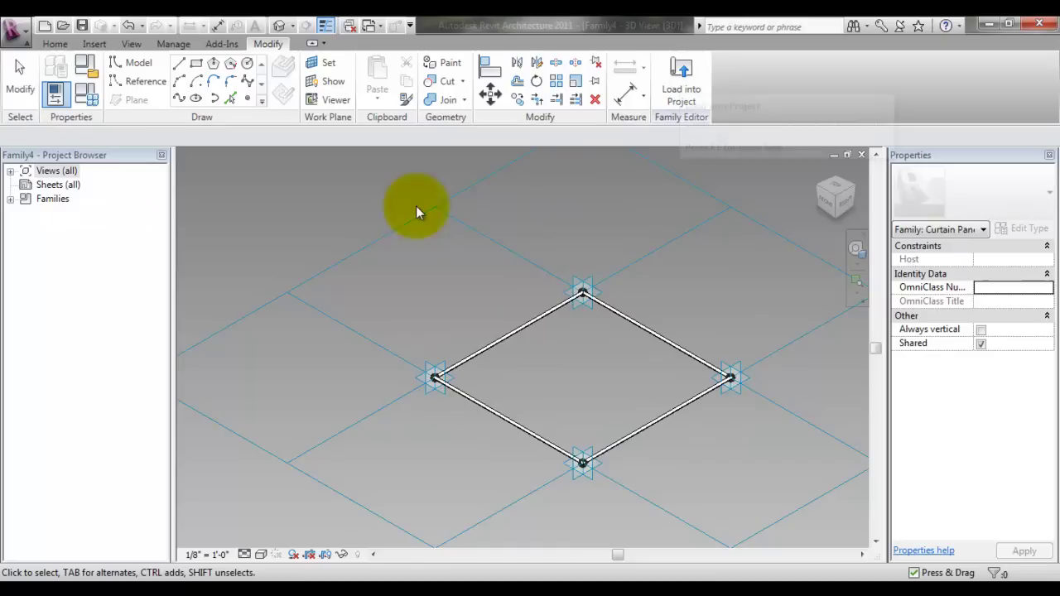
# Save the family to the Desktop as rectangular with a maximum of 1 backup, and load it into Project2.
pyautogui.click(81, 26)
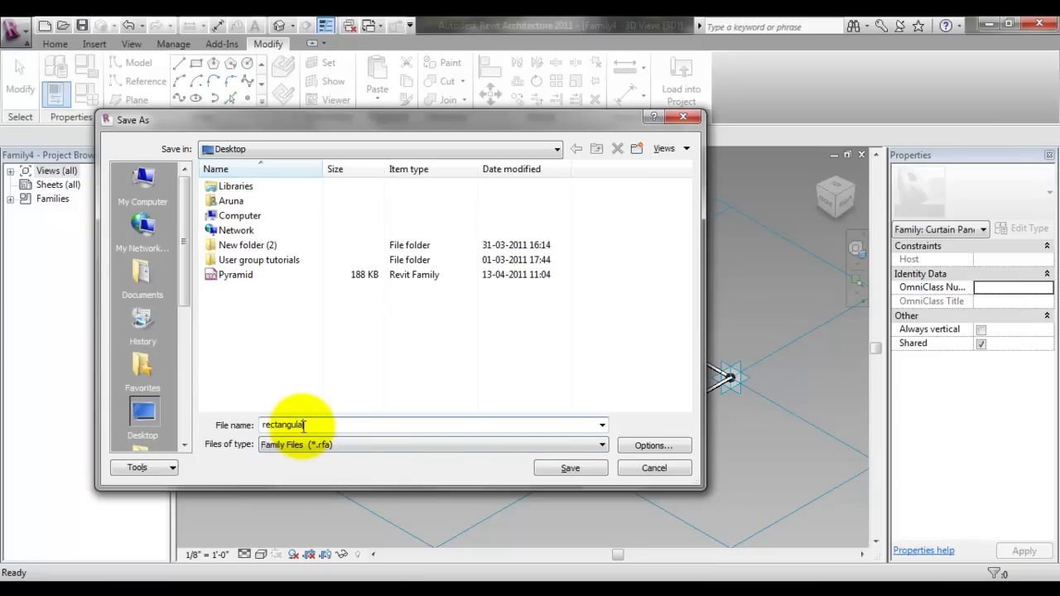
pyautogui.click(655, 448)
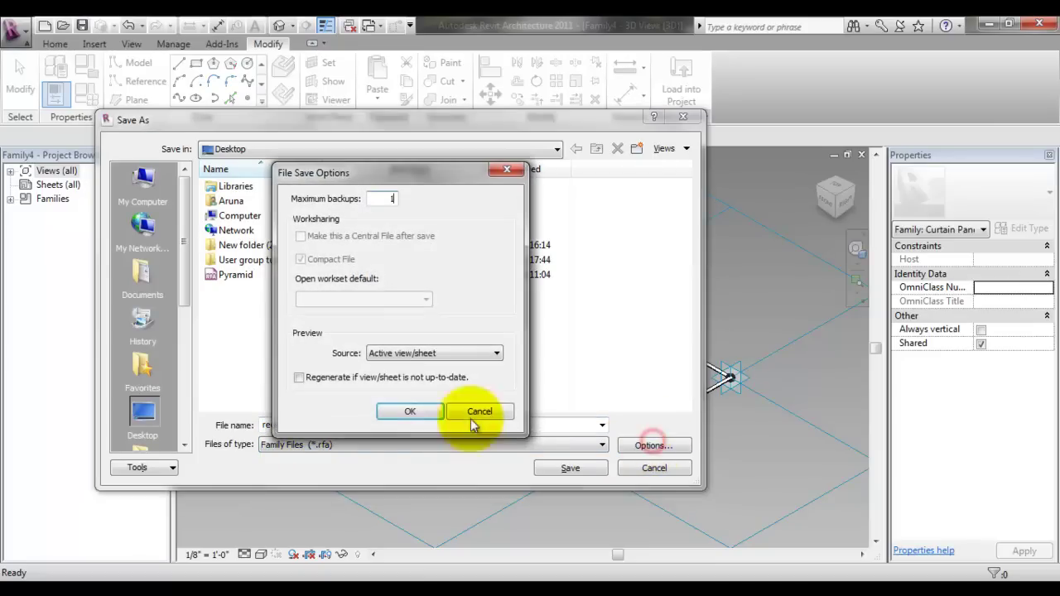
pyautogui.click(406, 411)
pyautogui.click(571, 467)
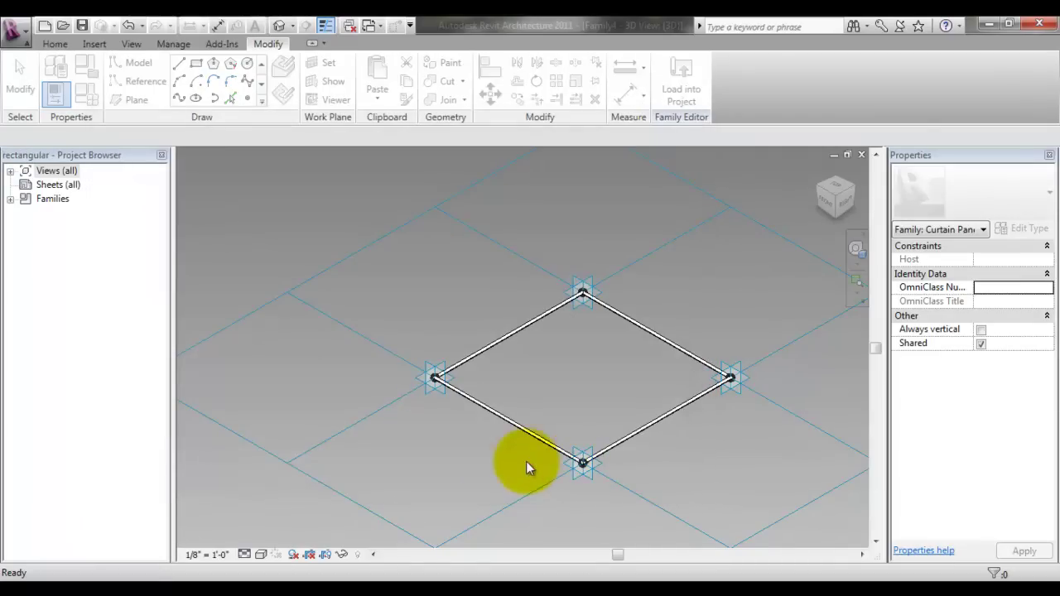
pyautogui.click(672, 96)
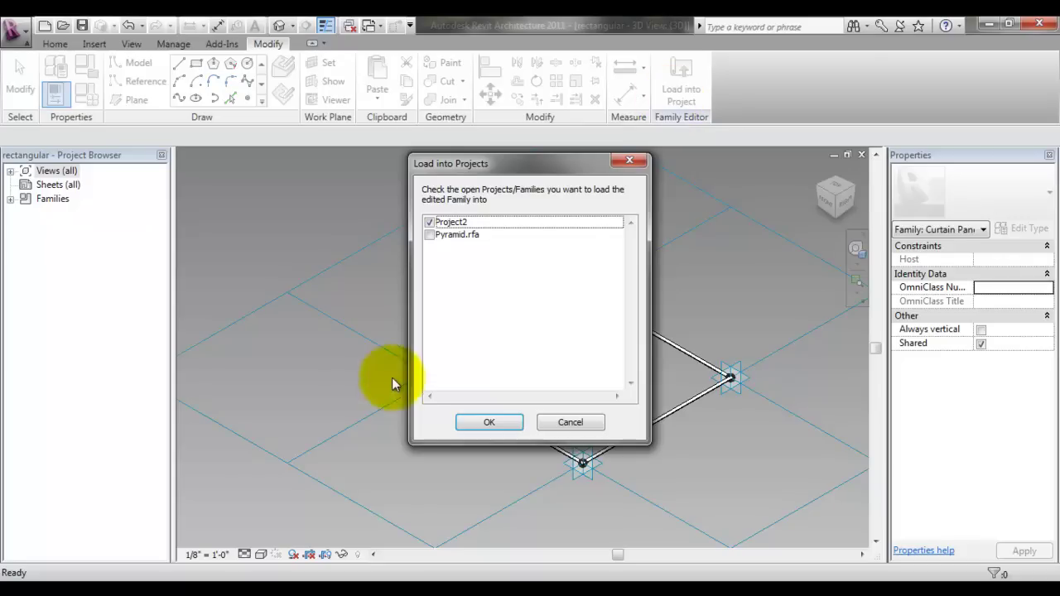
pyautogui.click(483, 423)
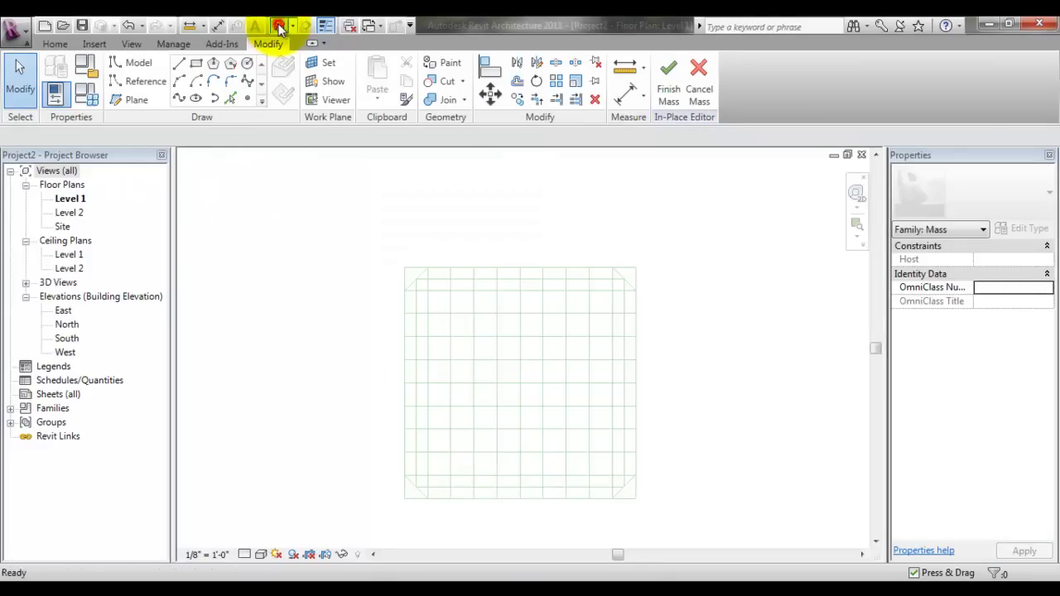
# In the 3D view, apply the rectangular panel type under the Rectangle pattern to the 9 by 9 divided surface at the pyramids' tips.
pyautogui.click(280, 27)
pyautogui.scroll(3, 463, 398)
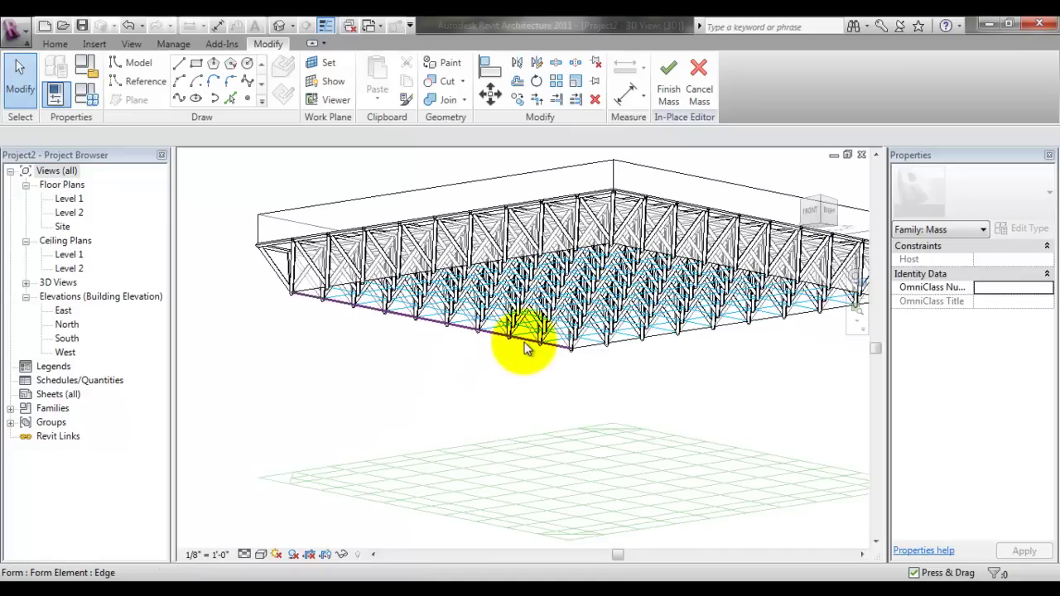
pyautogui.press('Tab')
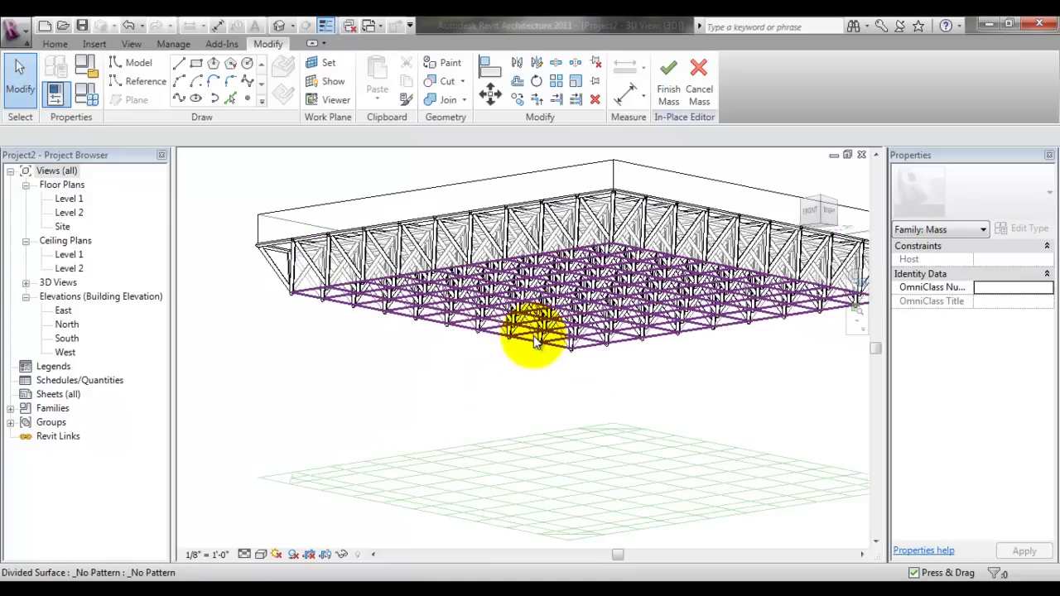
pyautogui.click(532, 338)
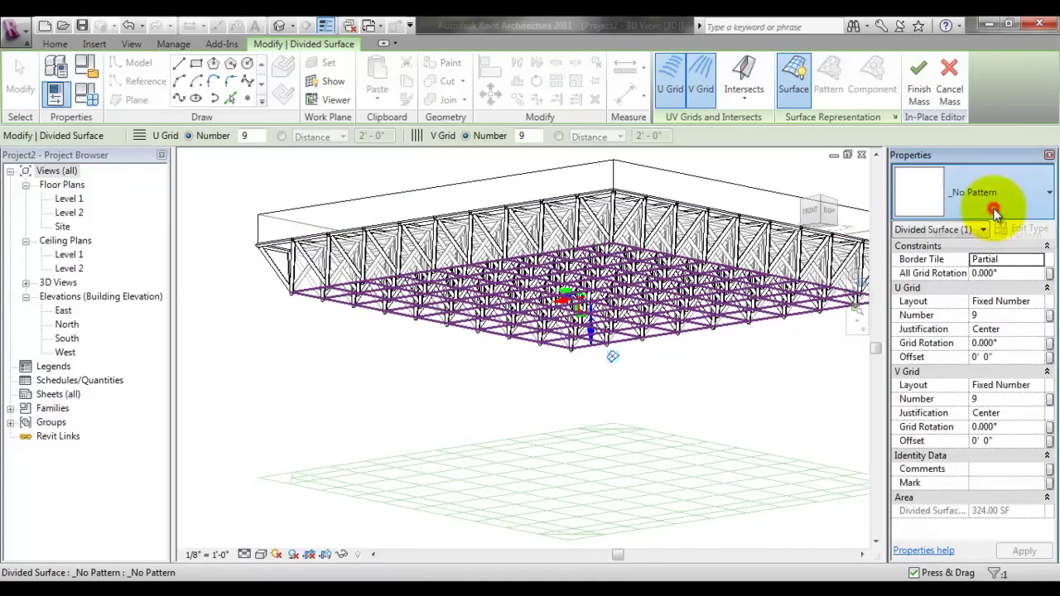
pyautogui.click(994, 212)
pyautogui.scroll(-1, 954, 463)
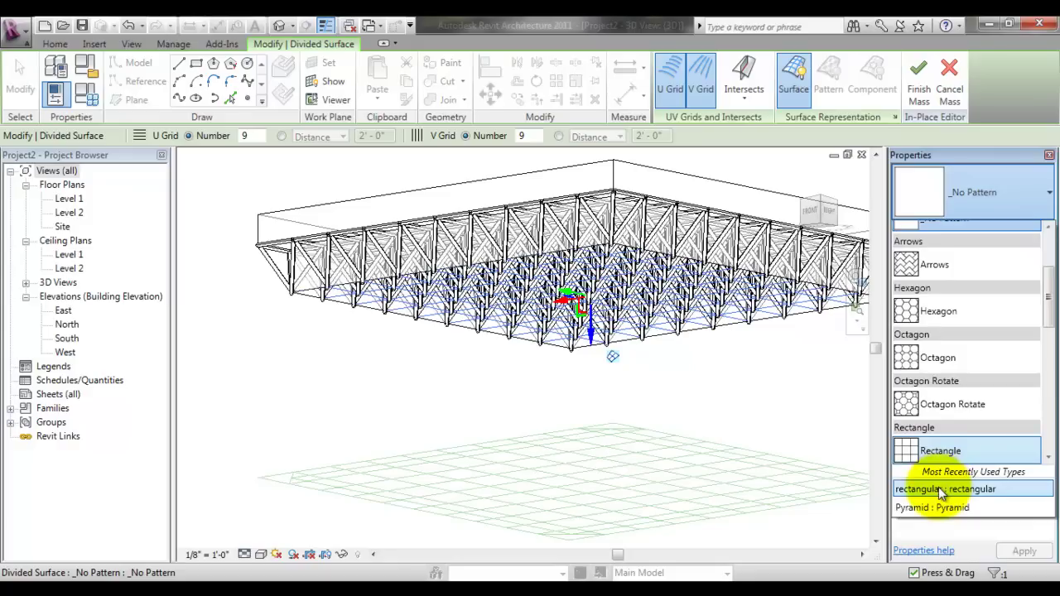
pyautogui.click(938, 487)
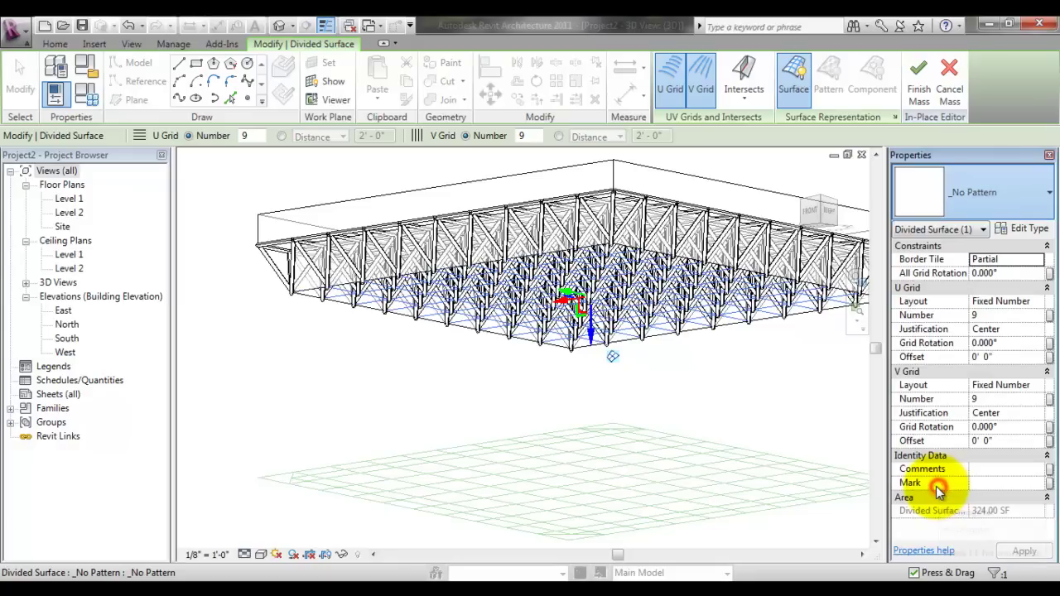
pyautogui.click(740, 401)
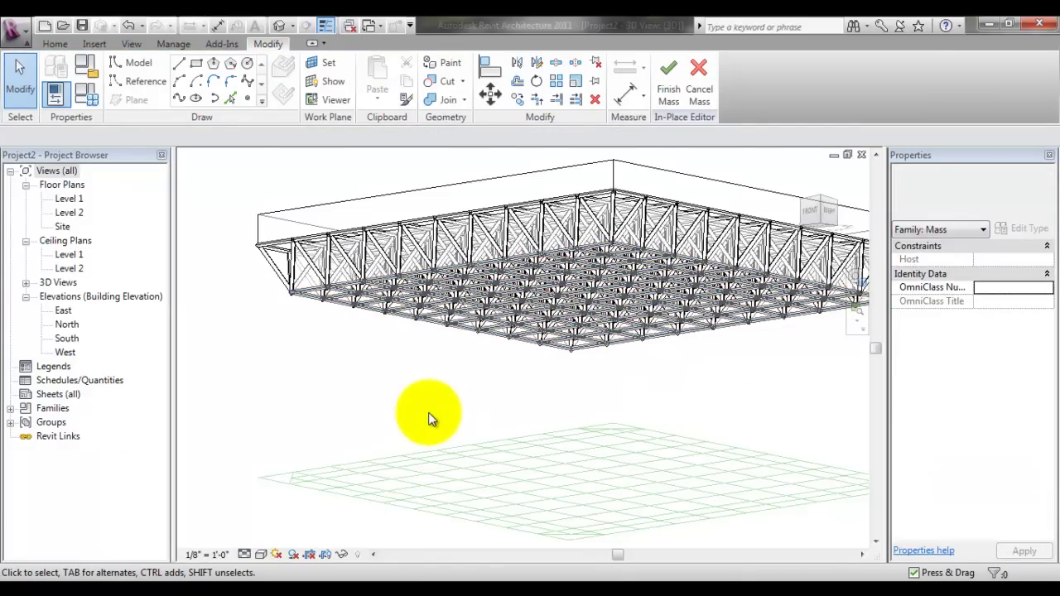
# Examine the shaded space frame from below, from above and in top view, and return to the home view.
pyautogui.moveTo(424, 419)
pyautogui.keyDown('shift'); pyautogui.mouseDown(button='middle')
pyautogui.moveTo(511, 416)
pyautogui.moveTo(533, 448)
pyautogui.moveTo(455, 445)
pyautogui.moveTo(464, 361)
pyautogui.moveTo(480, 393)
pyautogui.moveTo(438, 379)
pyautogui.moveTo(426, 324)
pyautogui.moveTo(466, 430)
pyautogui.mouseUp(button='middle'); pyautogui.keyUp('shift')
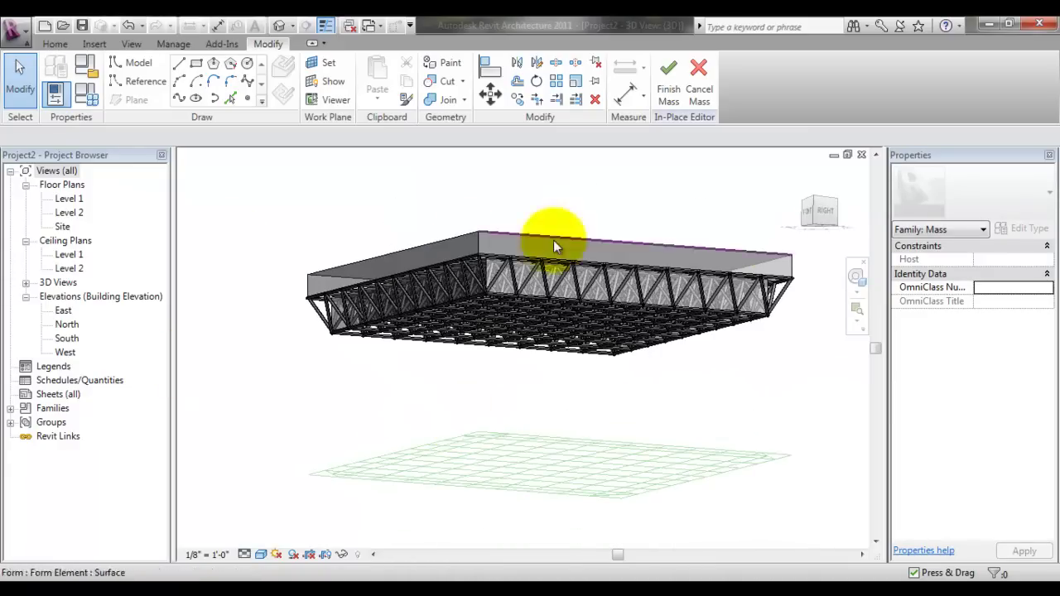
pyautogui.moveTo(829, 214); pyautogui.dragTo(824, 157)
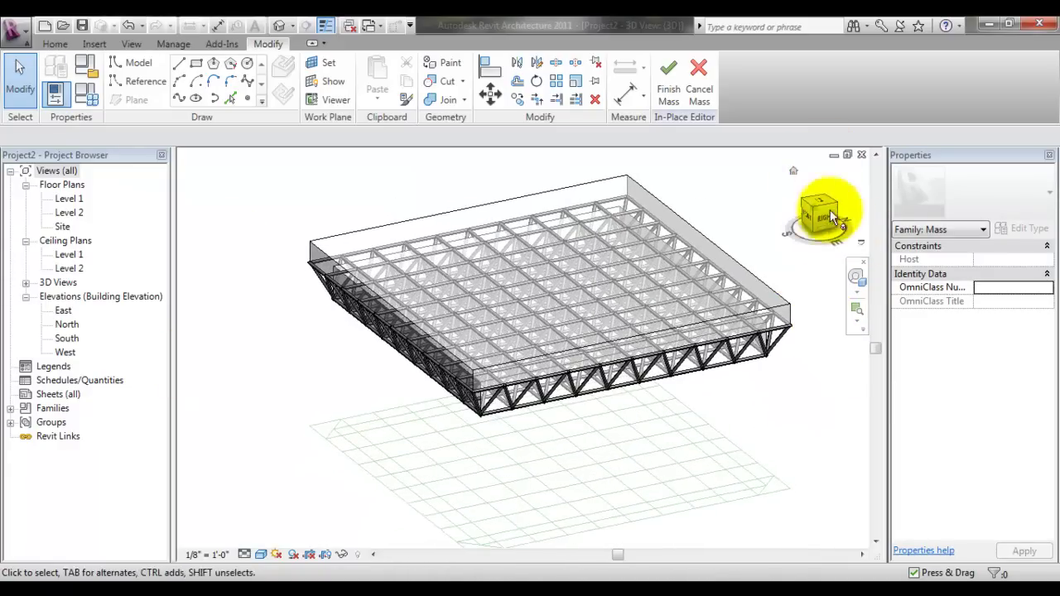
pyautogui.click(821, 196)
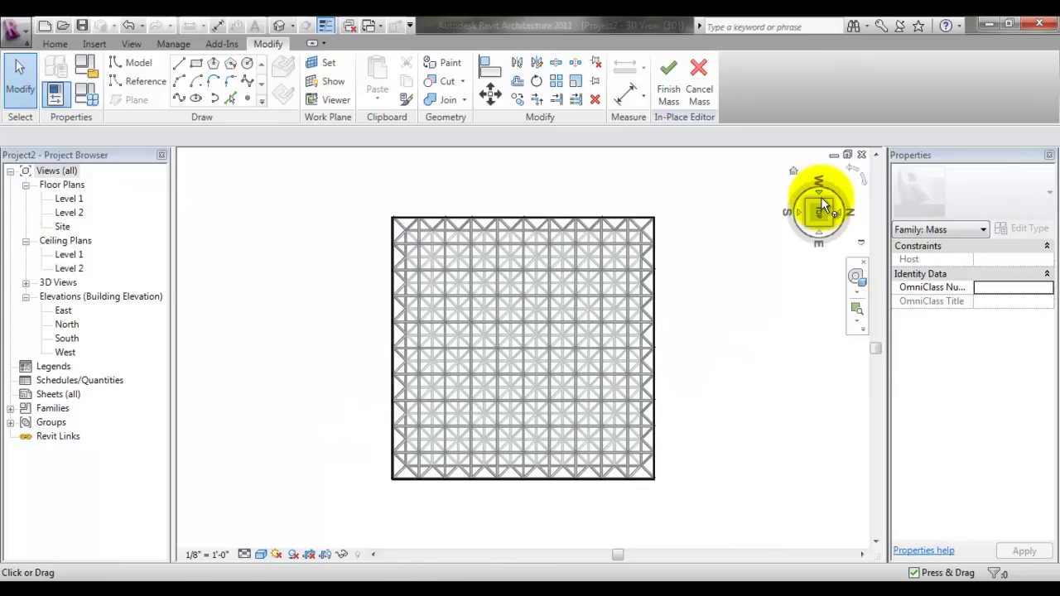
pyautogui.click(791, 172)
pyautogui.keyDown('shift'); pyautogui.moveTo(356, 502); pyautogui.dragTo(452, 382, button='middle'); pyautogui.keyUp('shift')
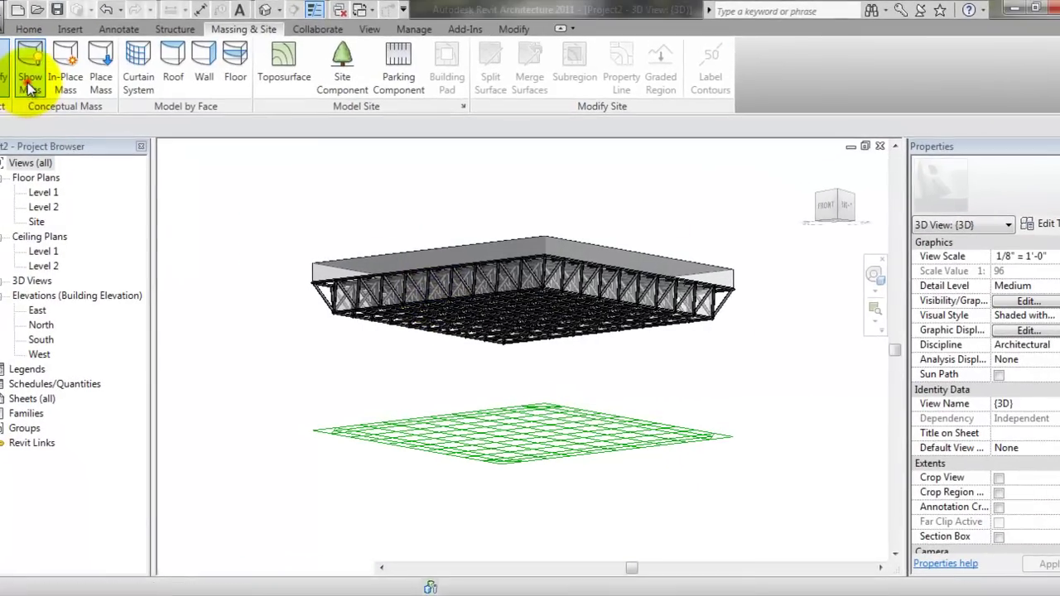
# Turn off Show Mass and enable the Mass category in the 3D view's visibility overrides, leaving its Form subcategory hidden.
pyautogui.click(53, 91)
pyautogui.press('v')
pyautogui.press('g')
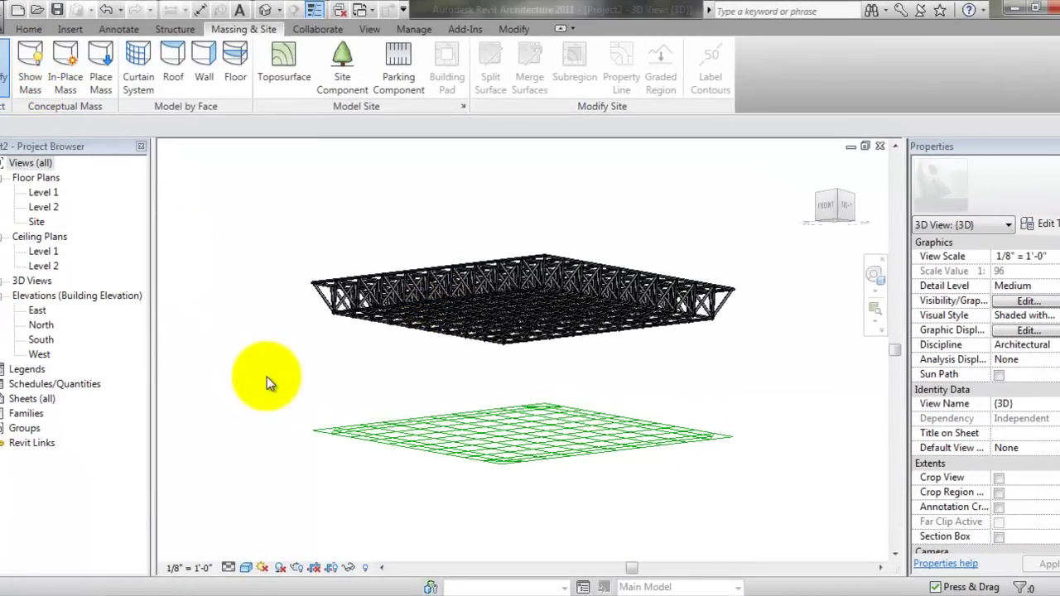
pyautogui.click(279, 343)
pyautogui.scroll(-1, 279, 344)
pyautogui.click(273, 357)
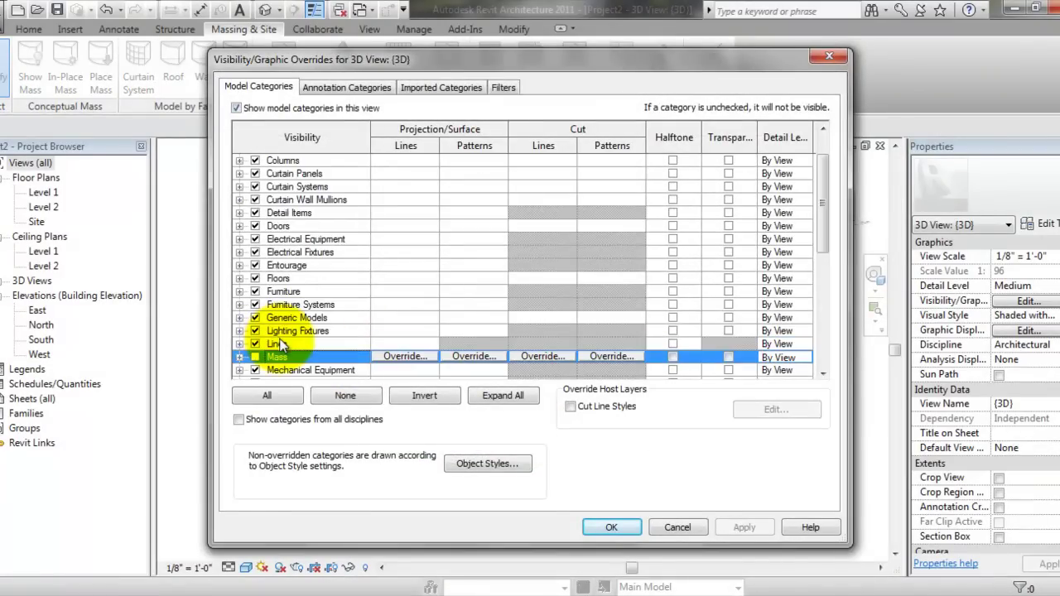
pyautogui.click(239, 356)
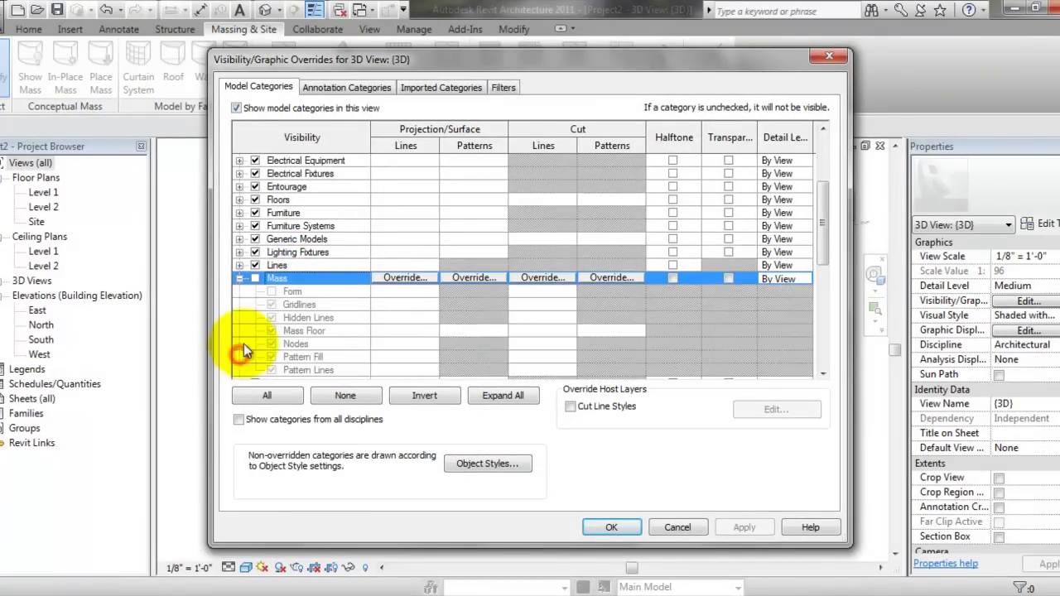
pyautogui.click(254, 278)
pyautogui.click(609, 529)
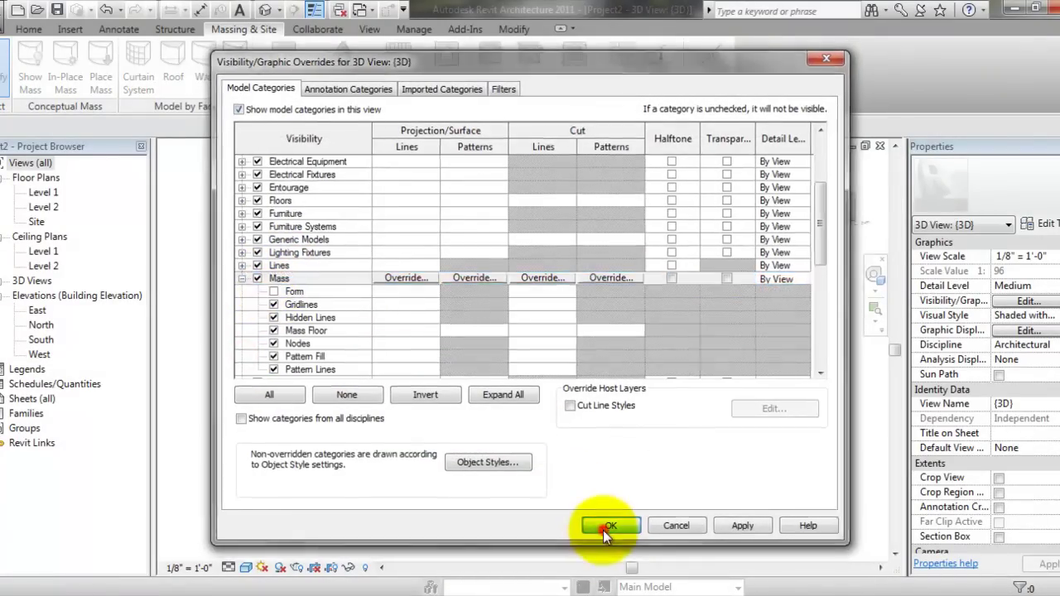